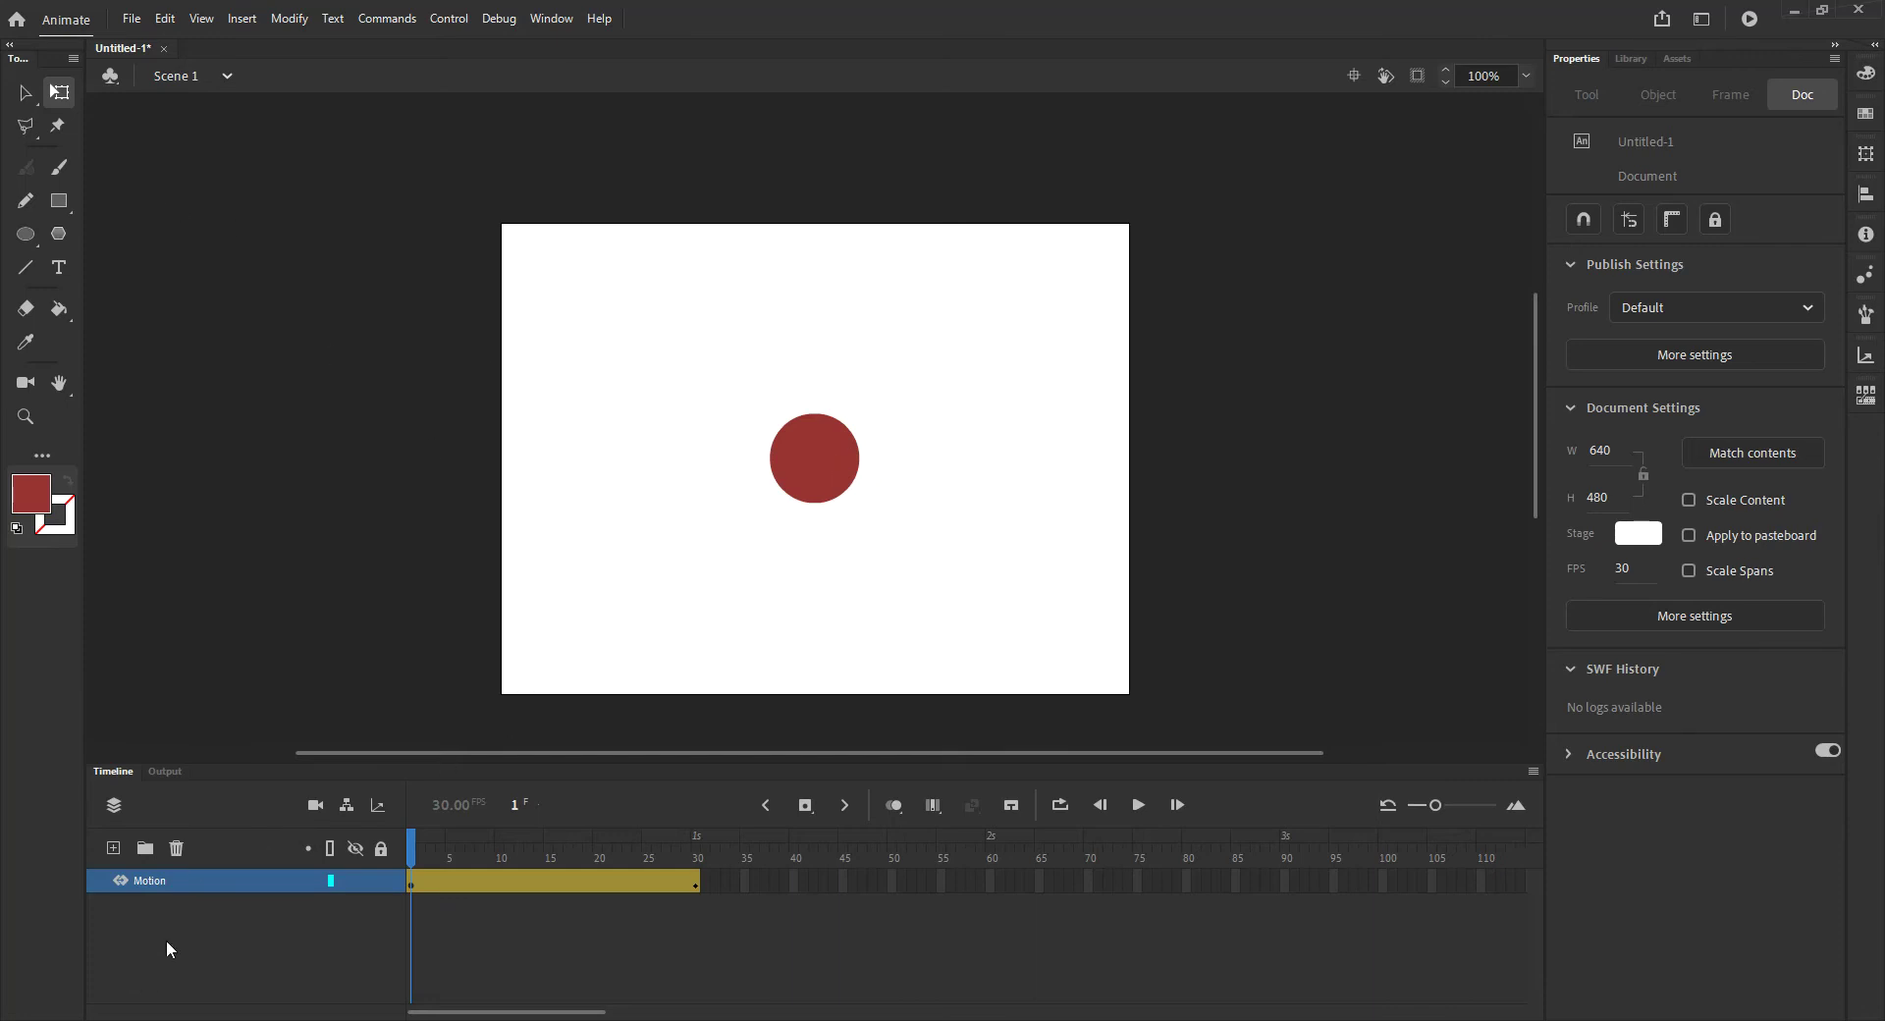
Step: Add a layer named Classic above Motion and hide the Motion layer
{"action": "left_click", "coordinate": [114, 848]}
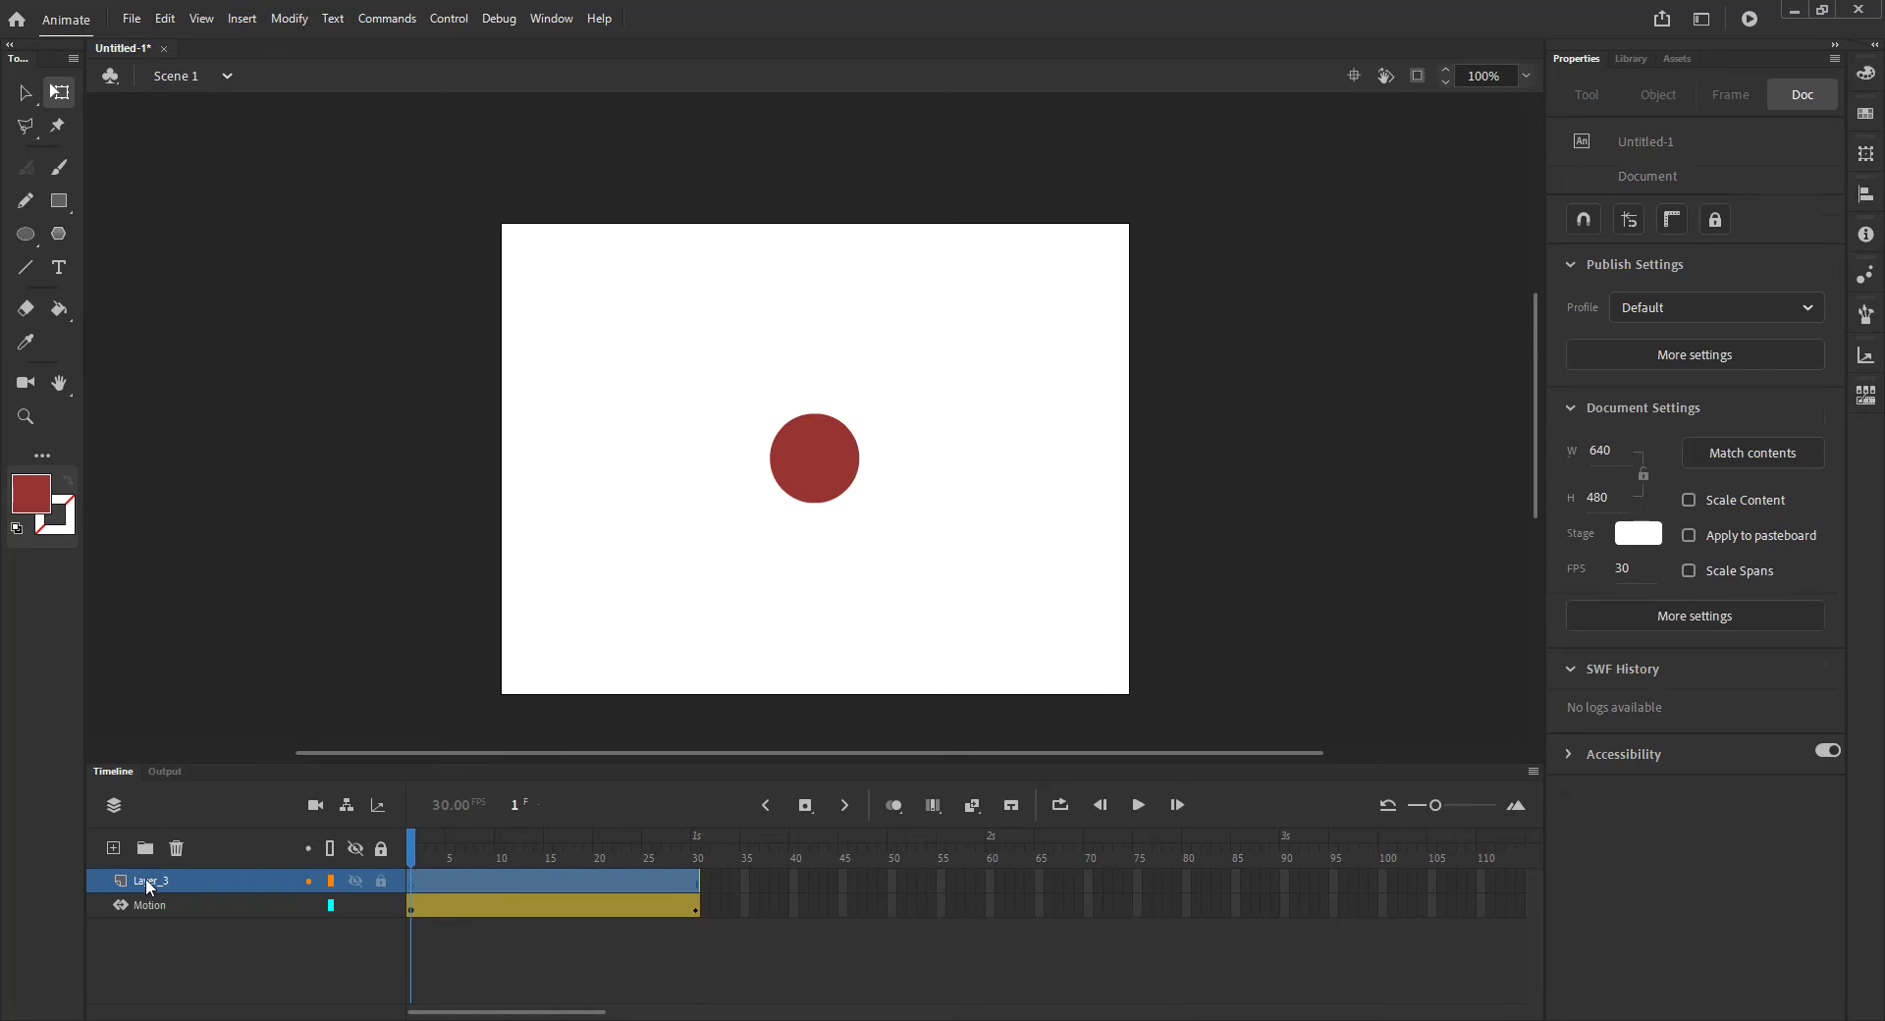
{"action": "double_click", "coordinate": [145, 880]}
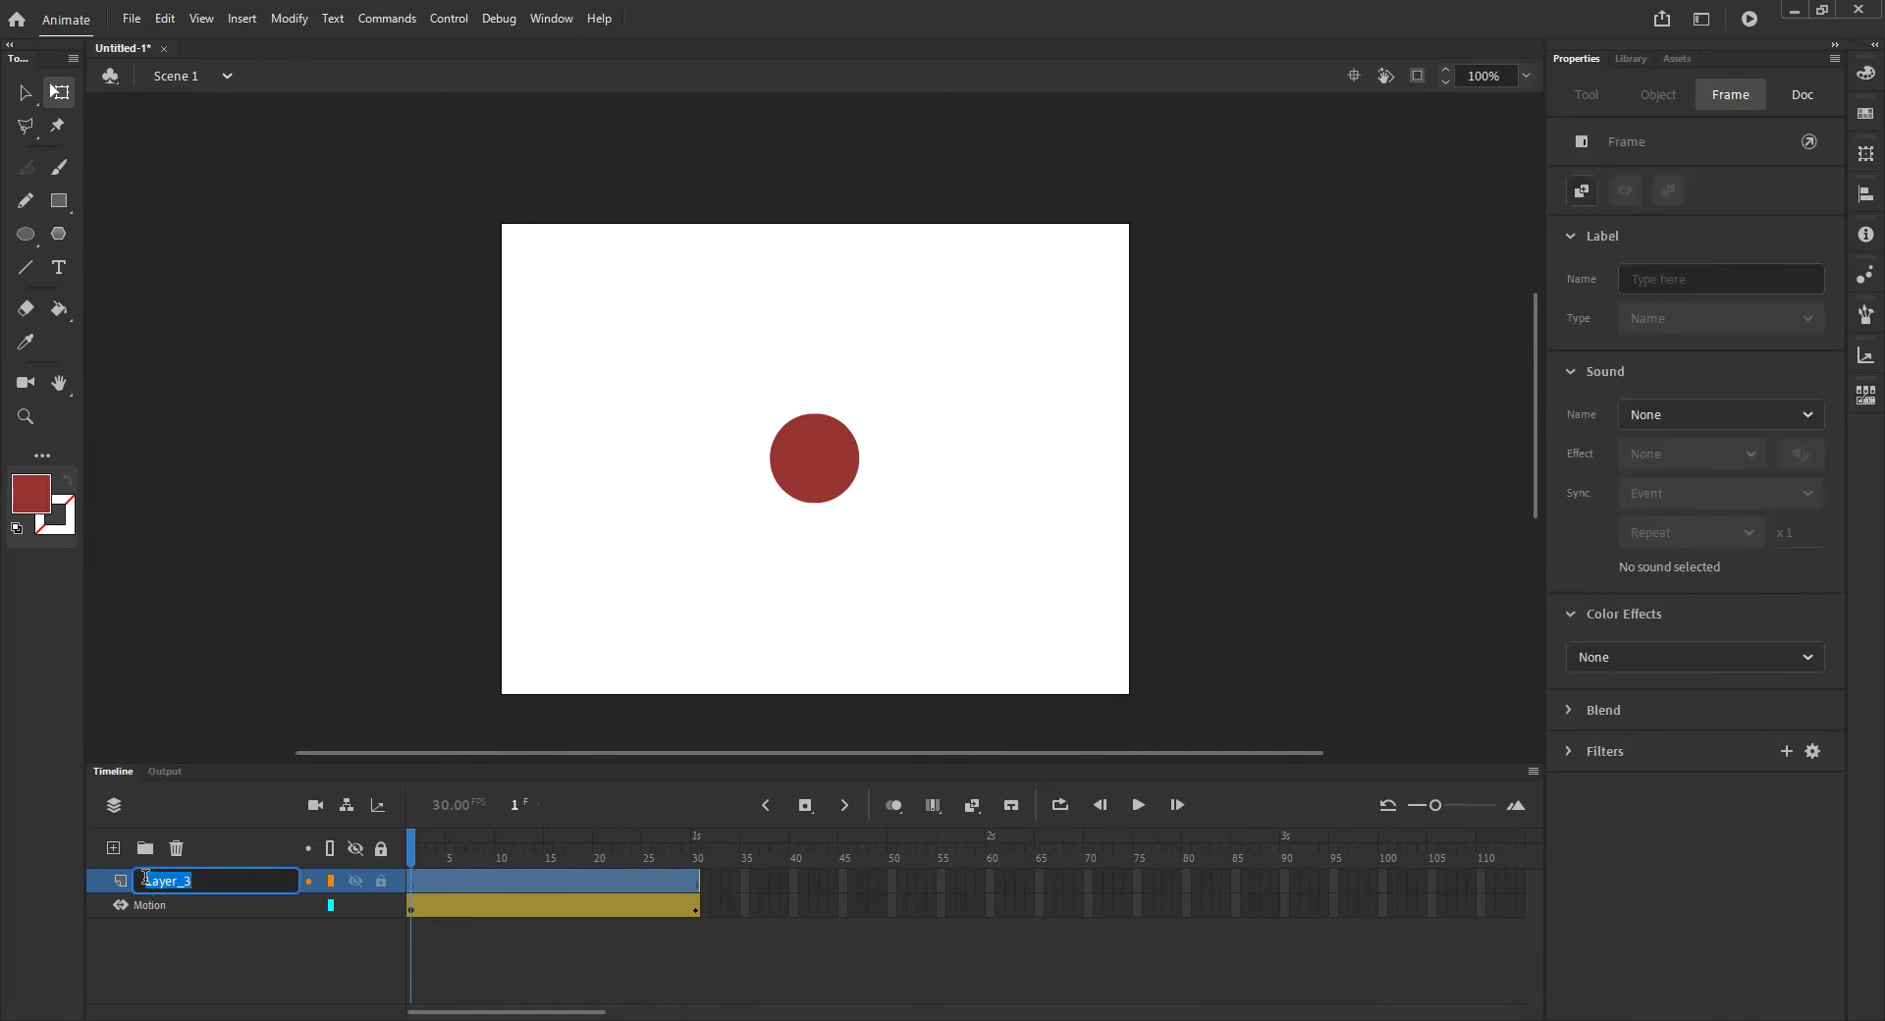
{"action": "key", "text": "BackSpace"}
{"action": "key", "text": "Return"}
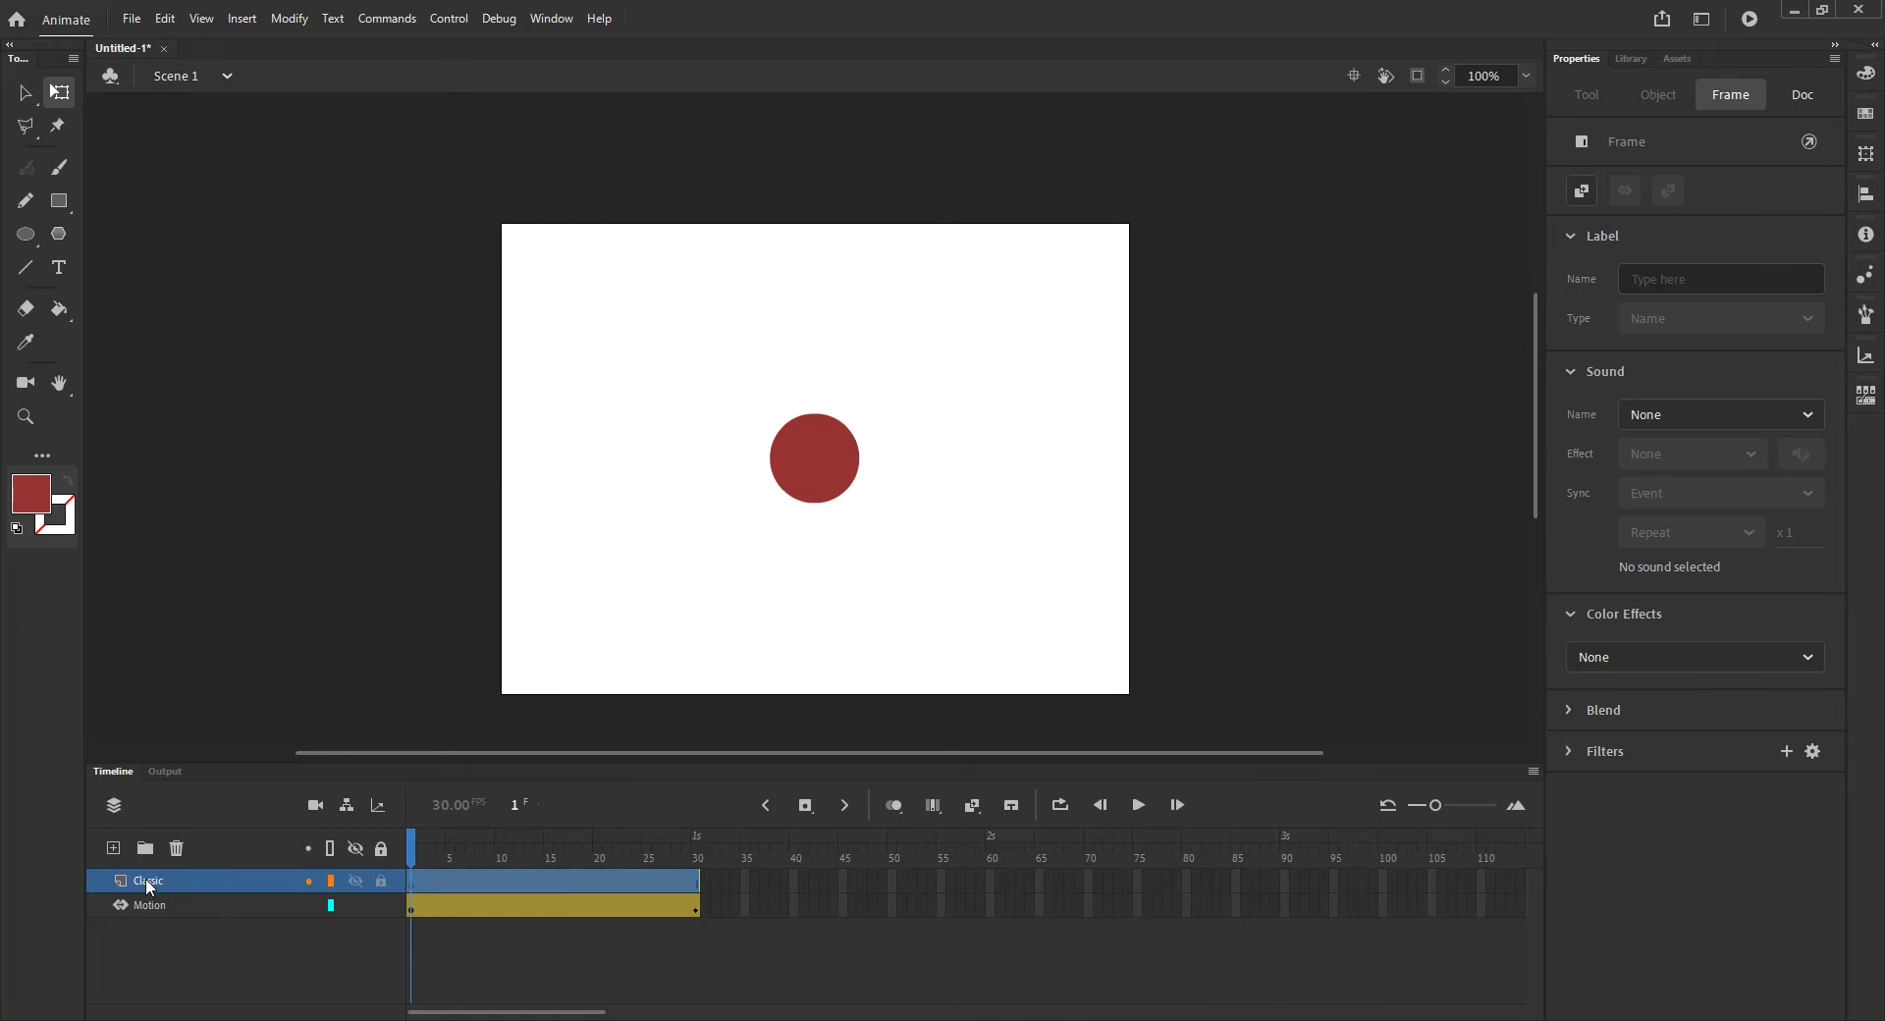
{"action": "left_click", "coordinate": [356, 906]}
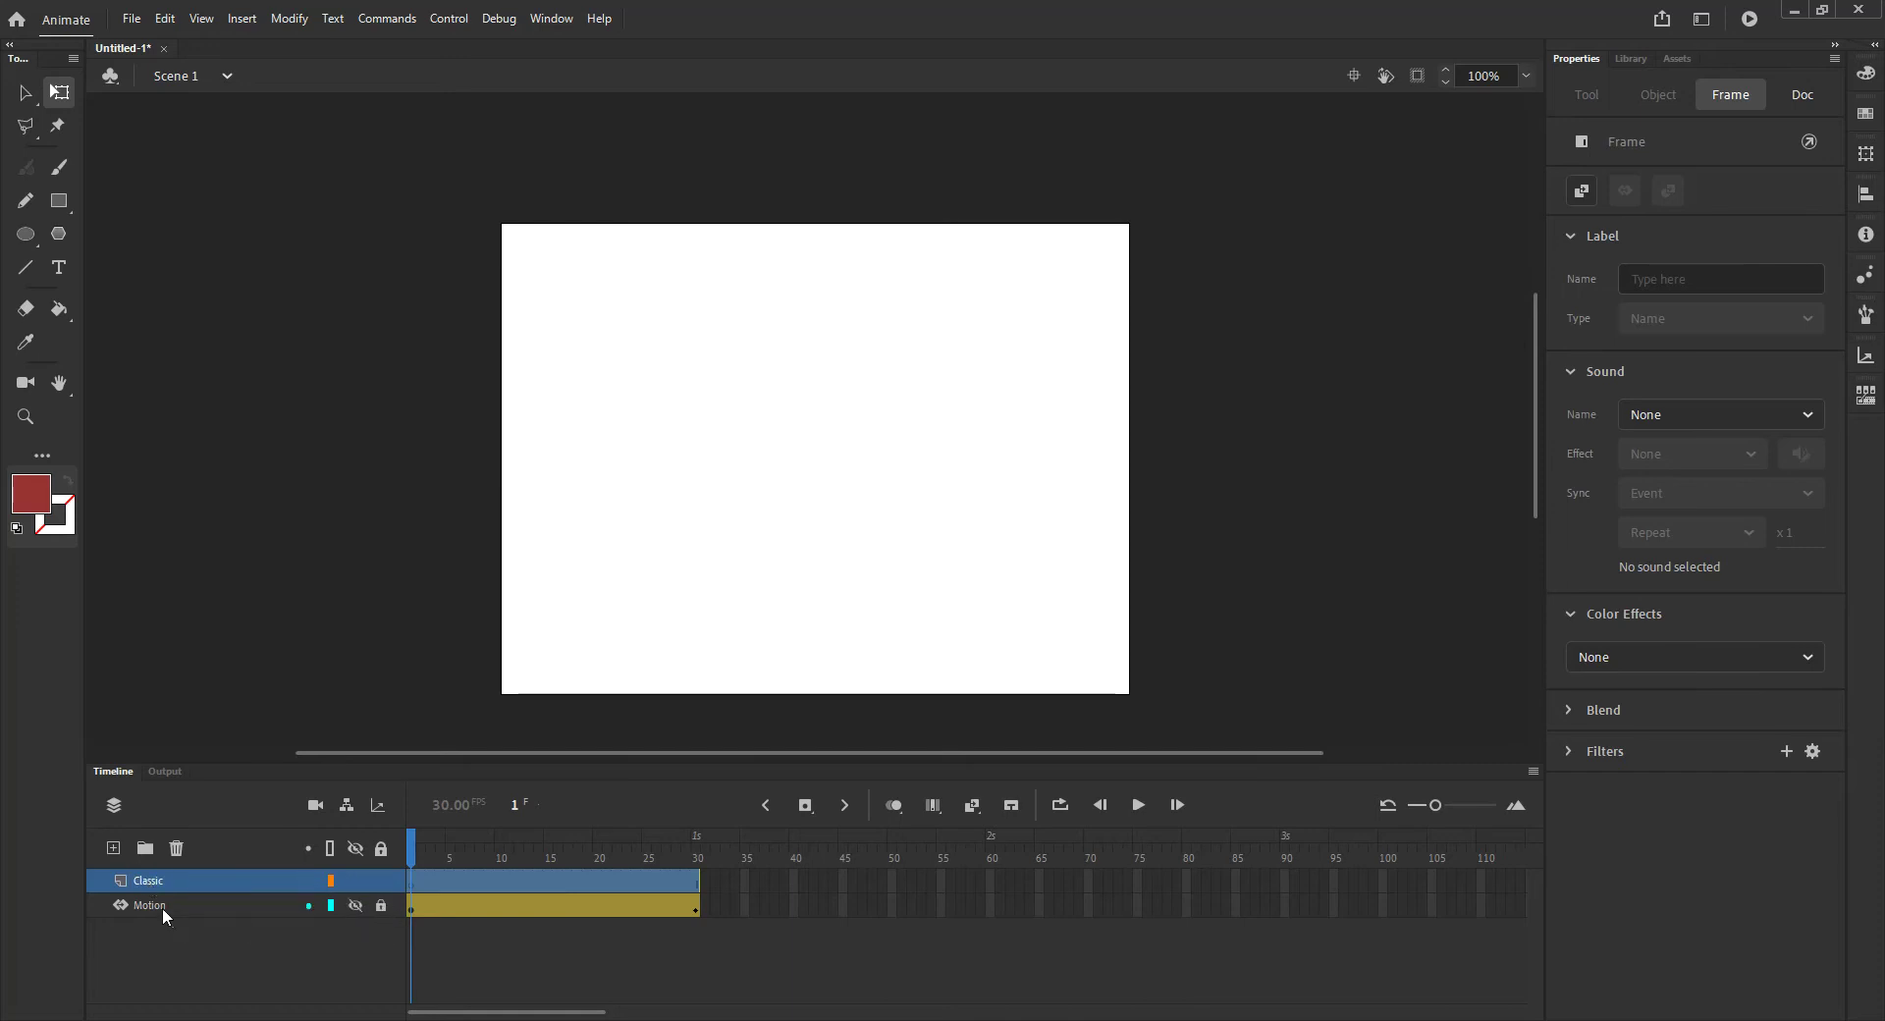
{"action": "left_click", "coordinate": [540, 943]}
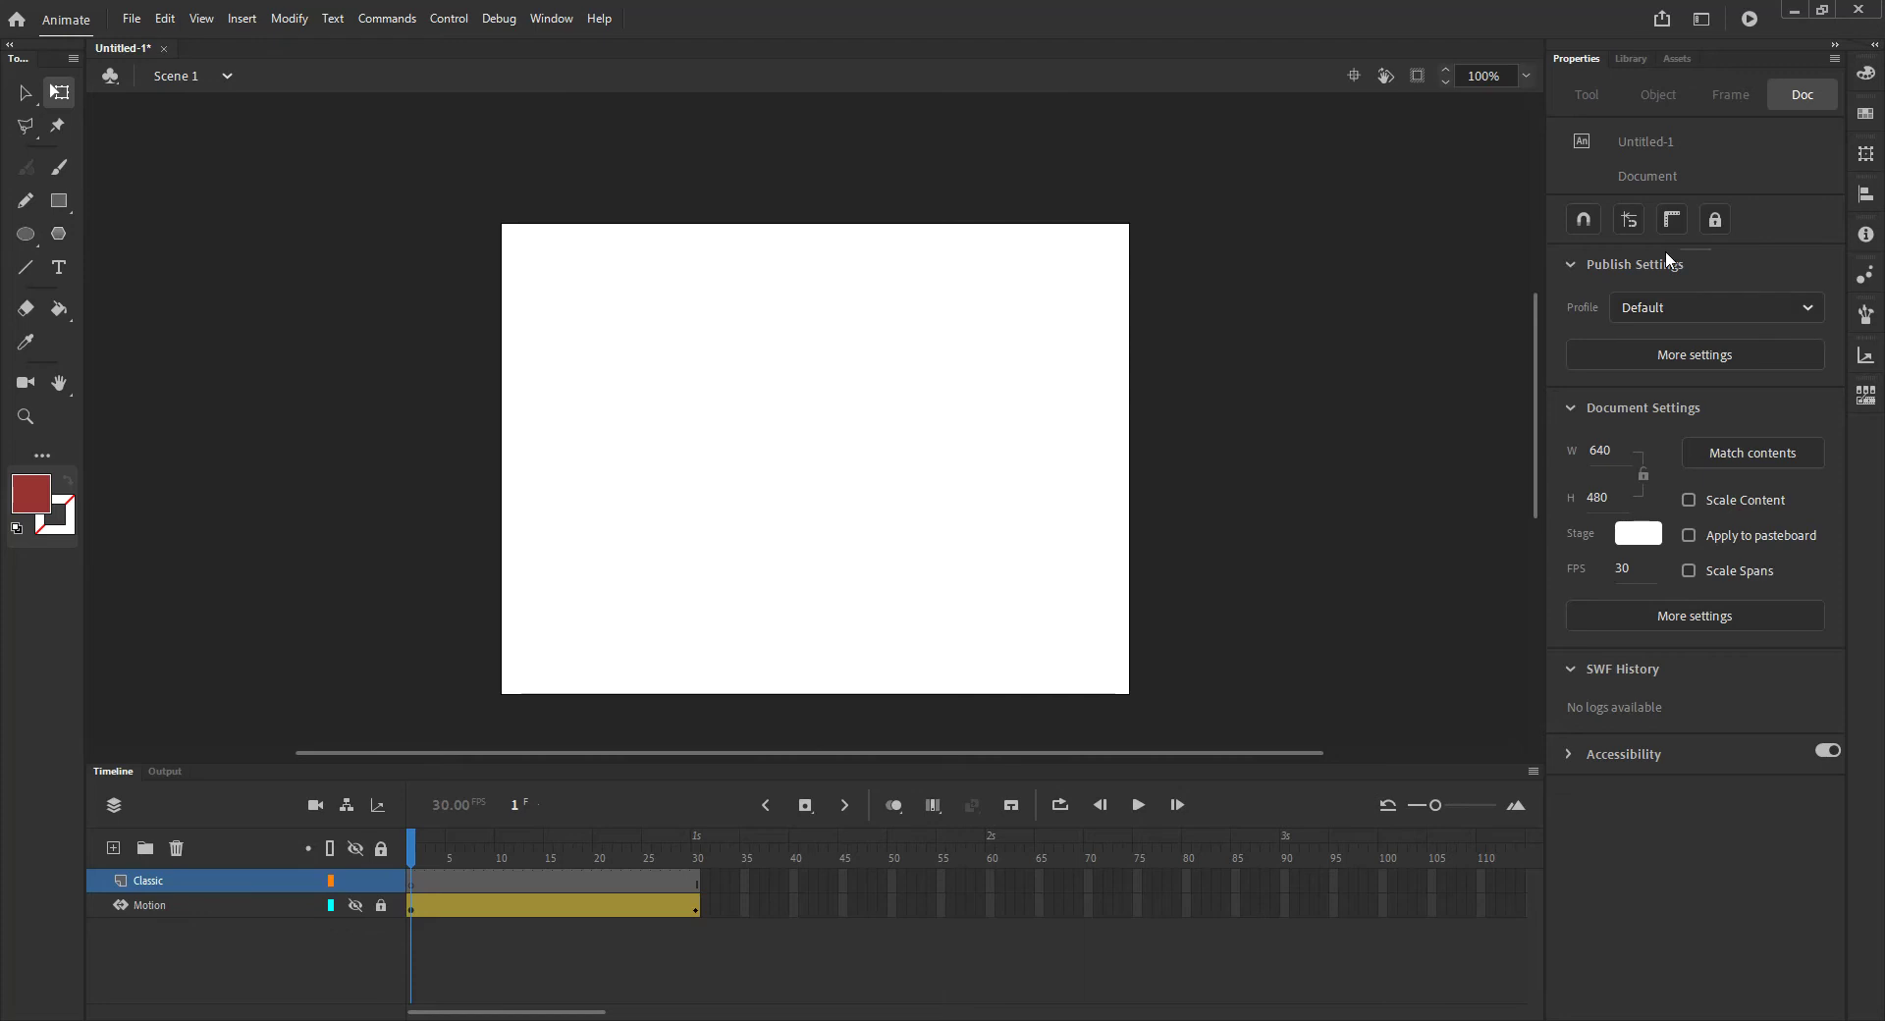
Step: Drag a Circle instance from the Library onto the stage and centre it at X 320, Y 240
{"action": "left_click", "coordinate": [1630, 59]}
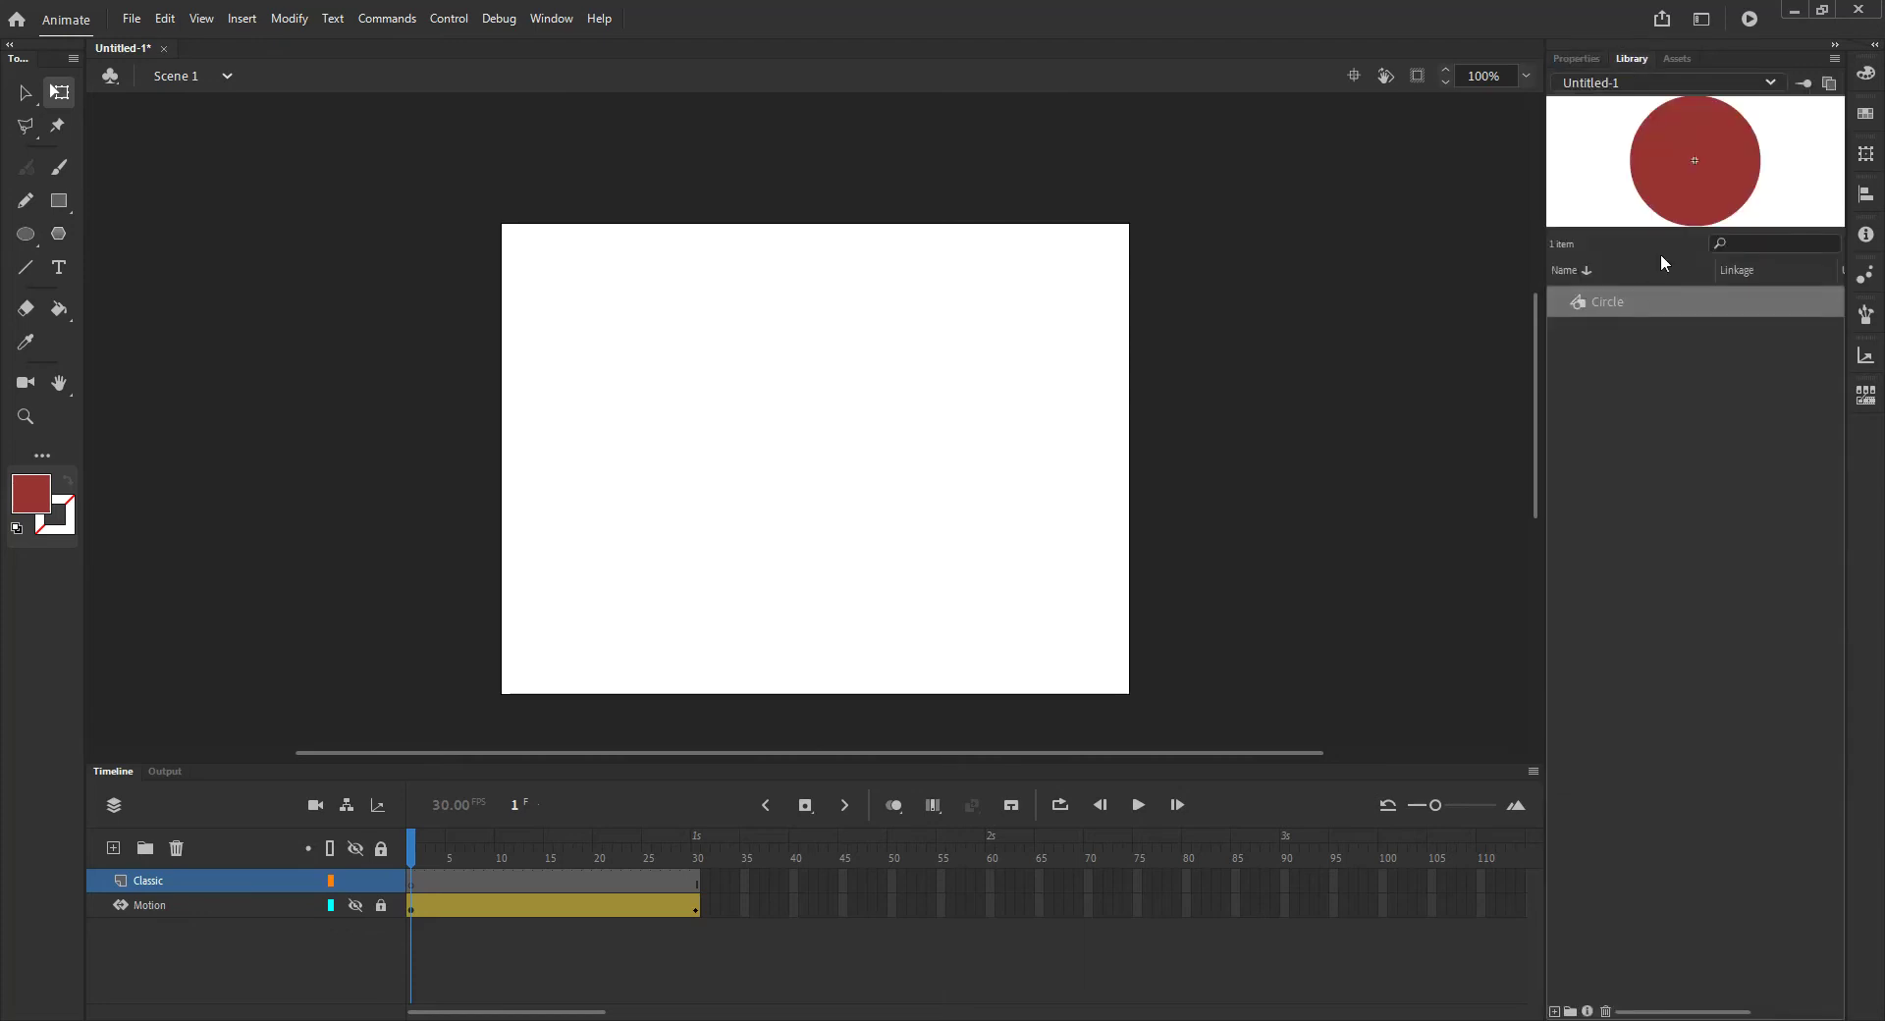
{"action": "left_click_drag", "start_coordinate": [1577, 303], "coordinate": [807, 494]}
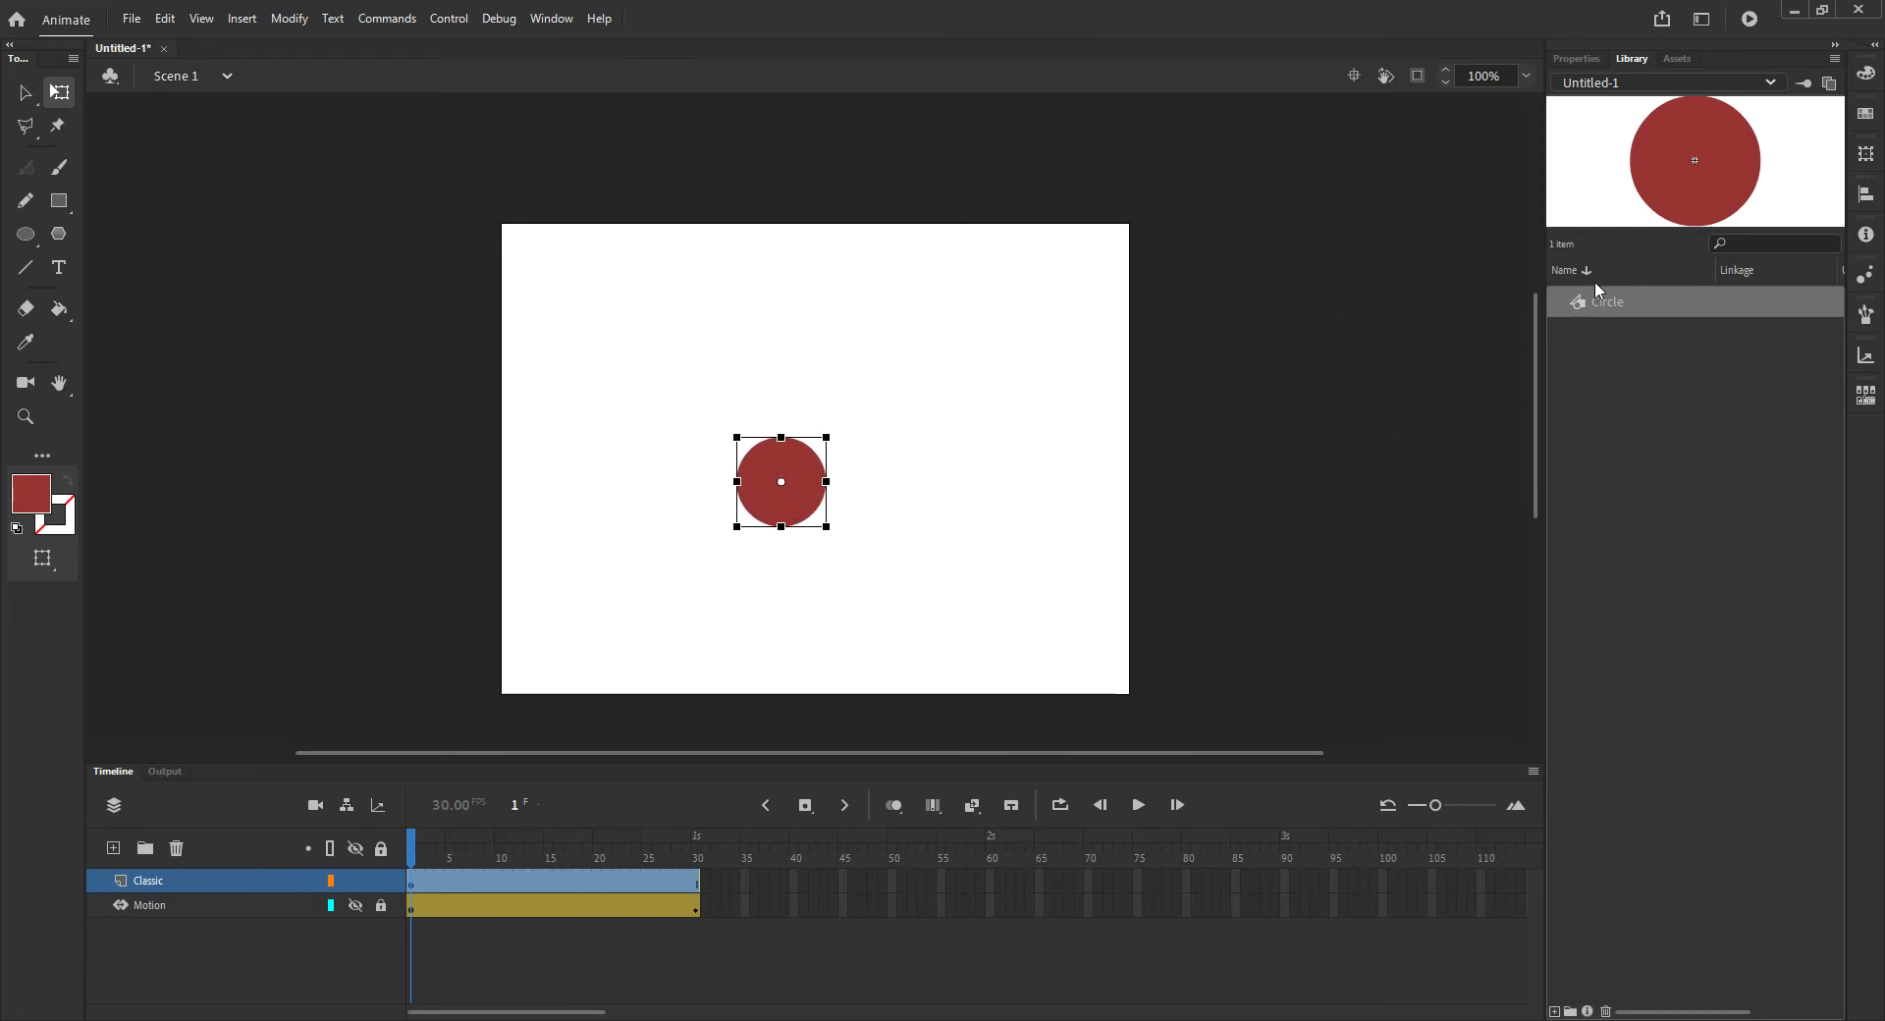
{"action": "left_click", "coordinate": [1577, 58]}
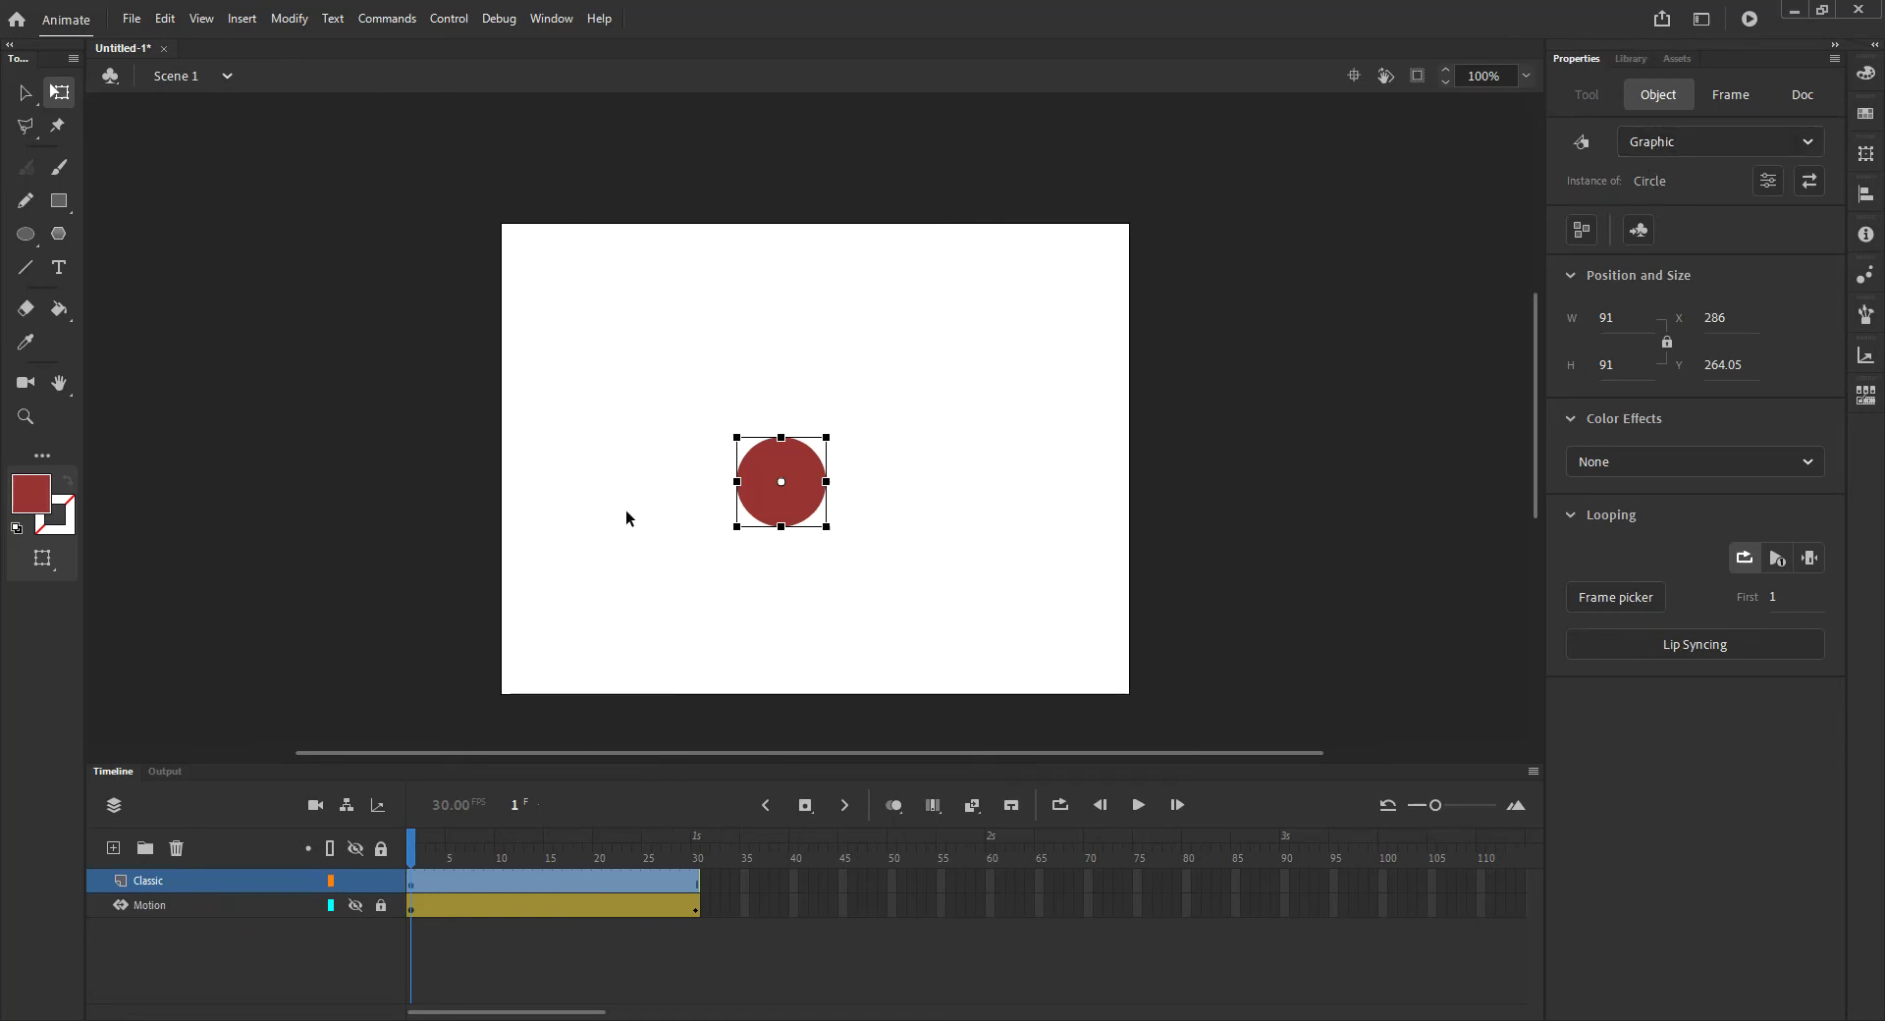
{"action": "left_click", "coordinate": [1865, 194]}
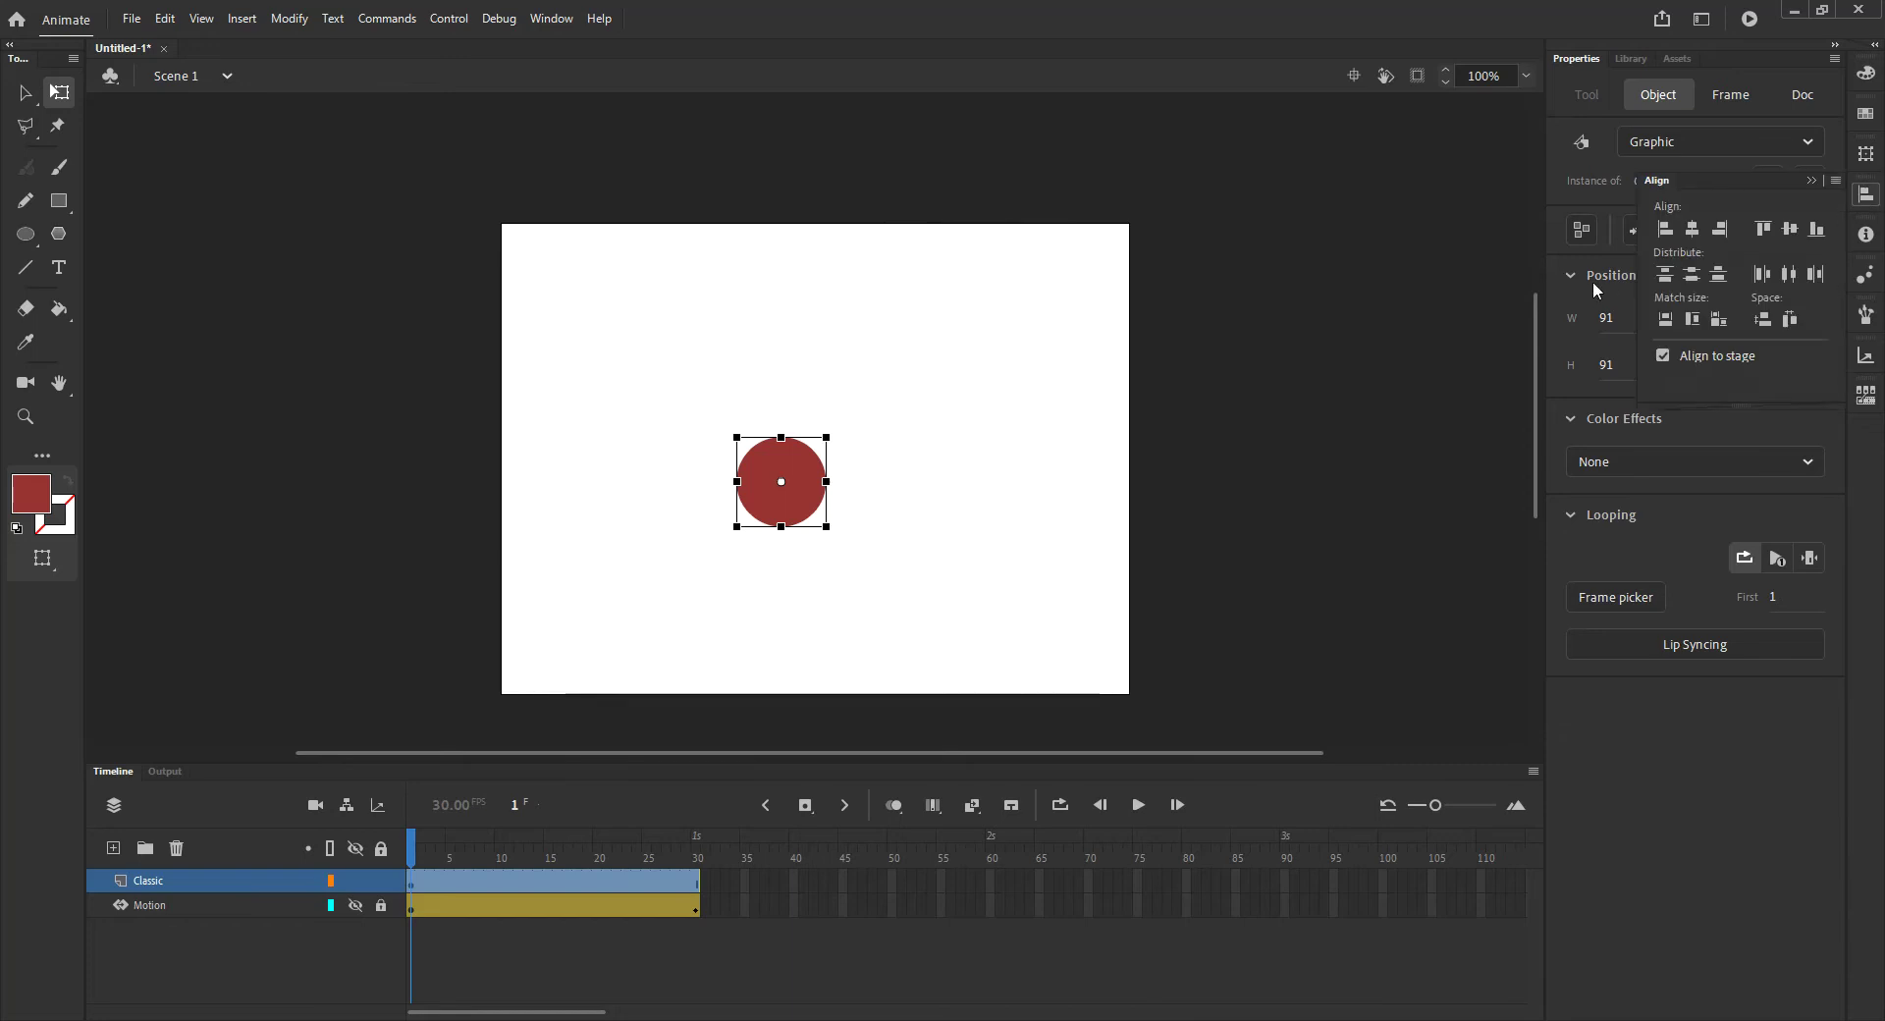
{"action": "left_click", "coordinate": [1692, 228]}
{"action": "left_click", "coordinate": [1789, 228]}
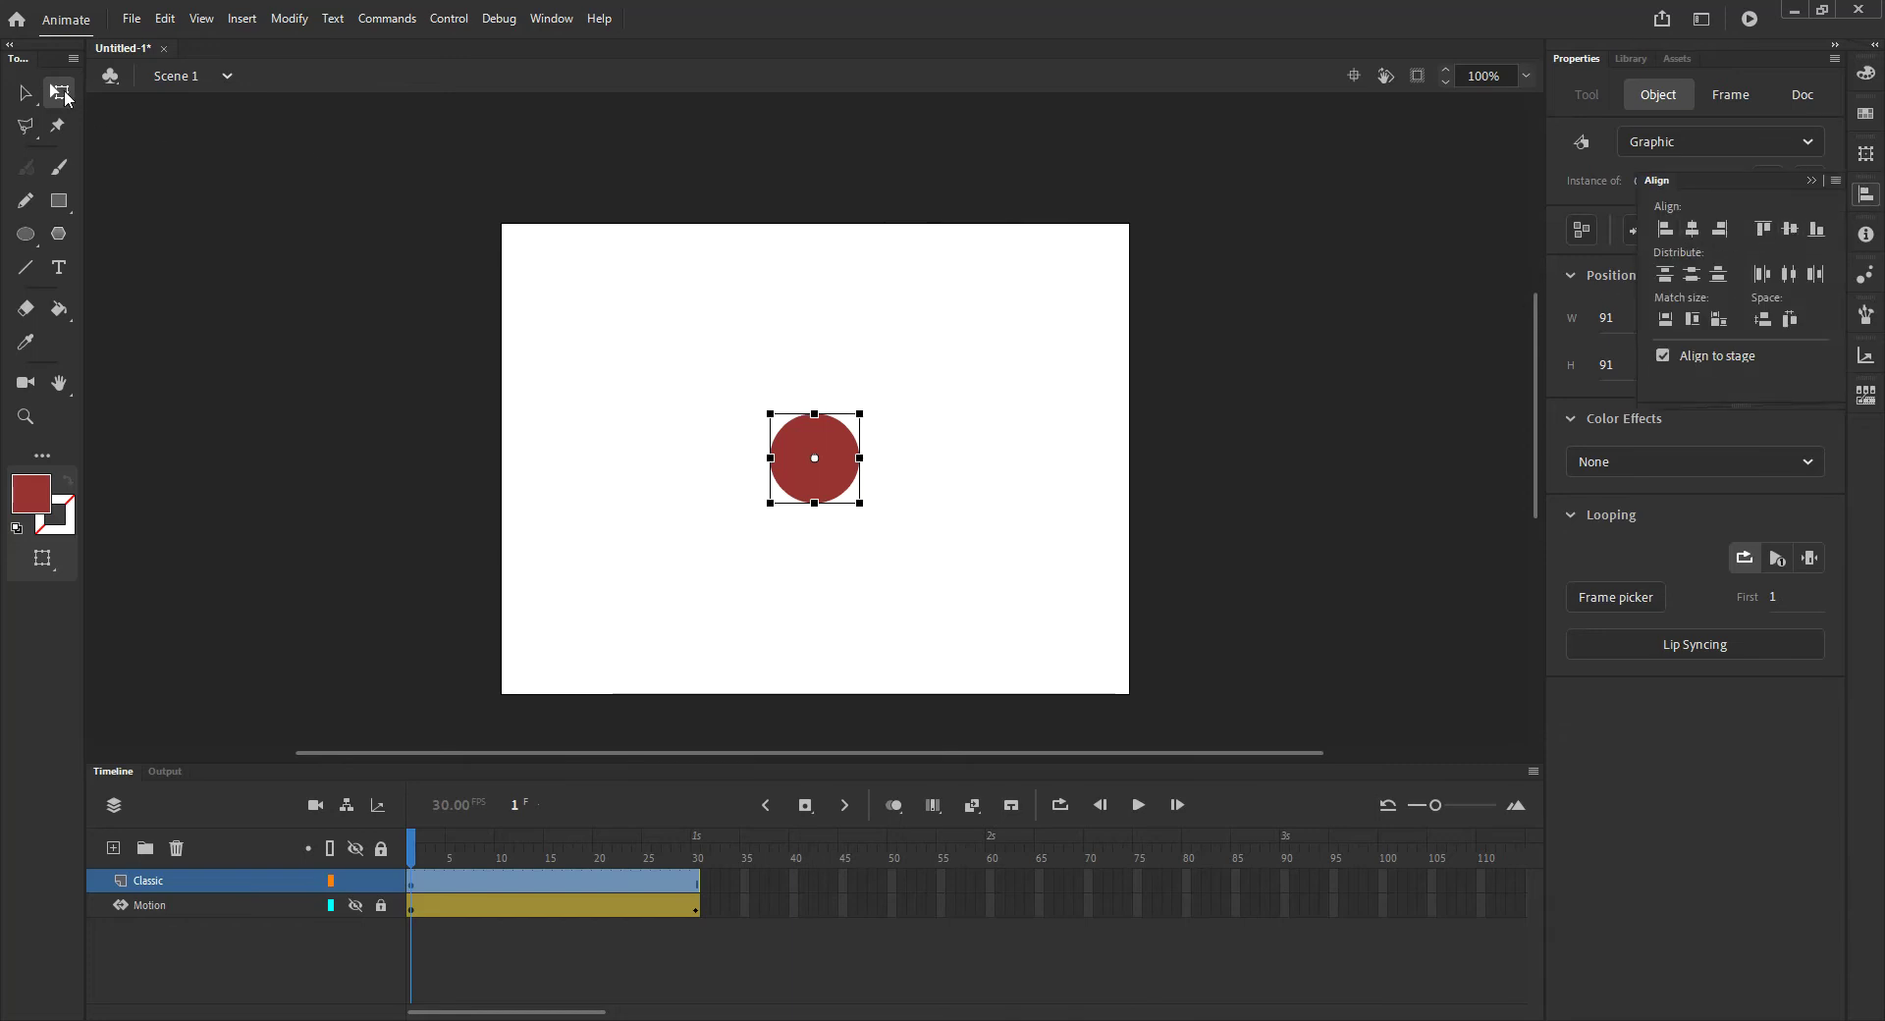
{"action": "left_click", "coordinate": [25, 93]}
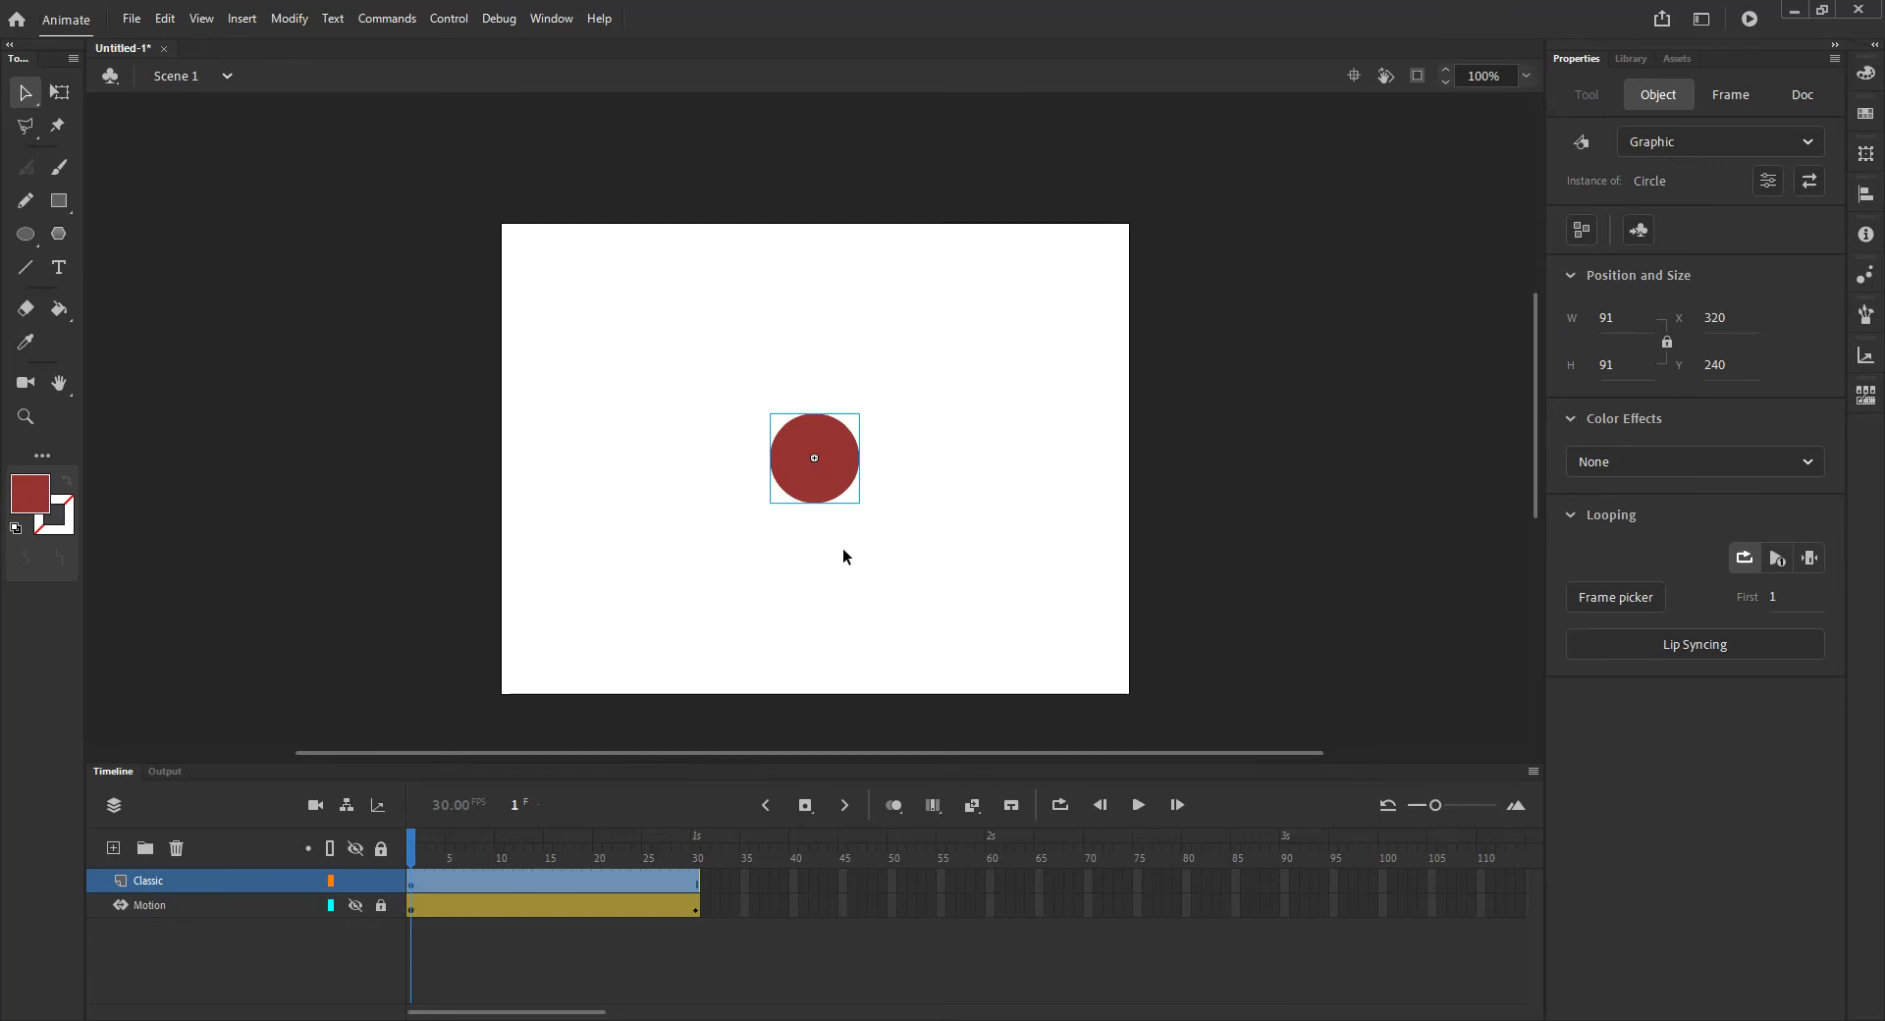
Step: Select frame 1 of the Classic layer and show the Library with the Circle symbol
{"action": "left_click", "coordinate": [267, 963]}
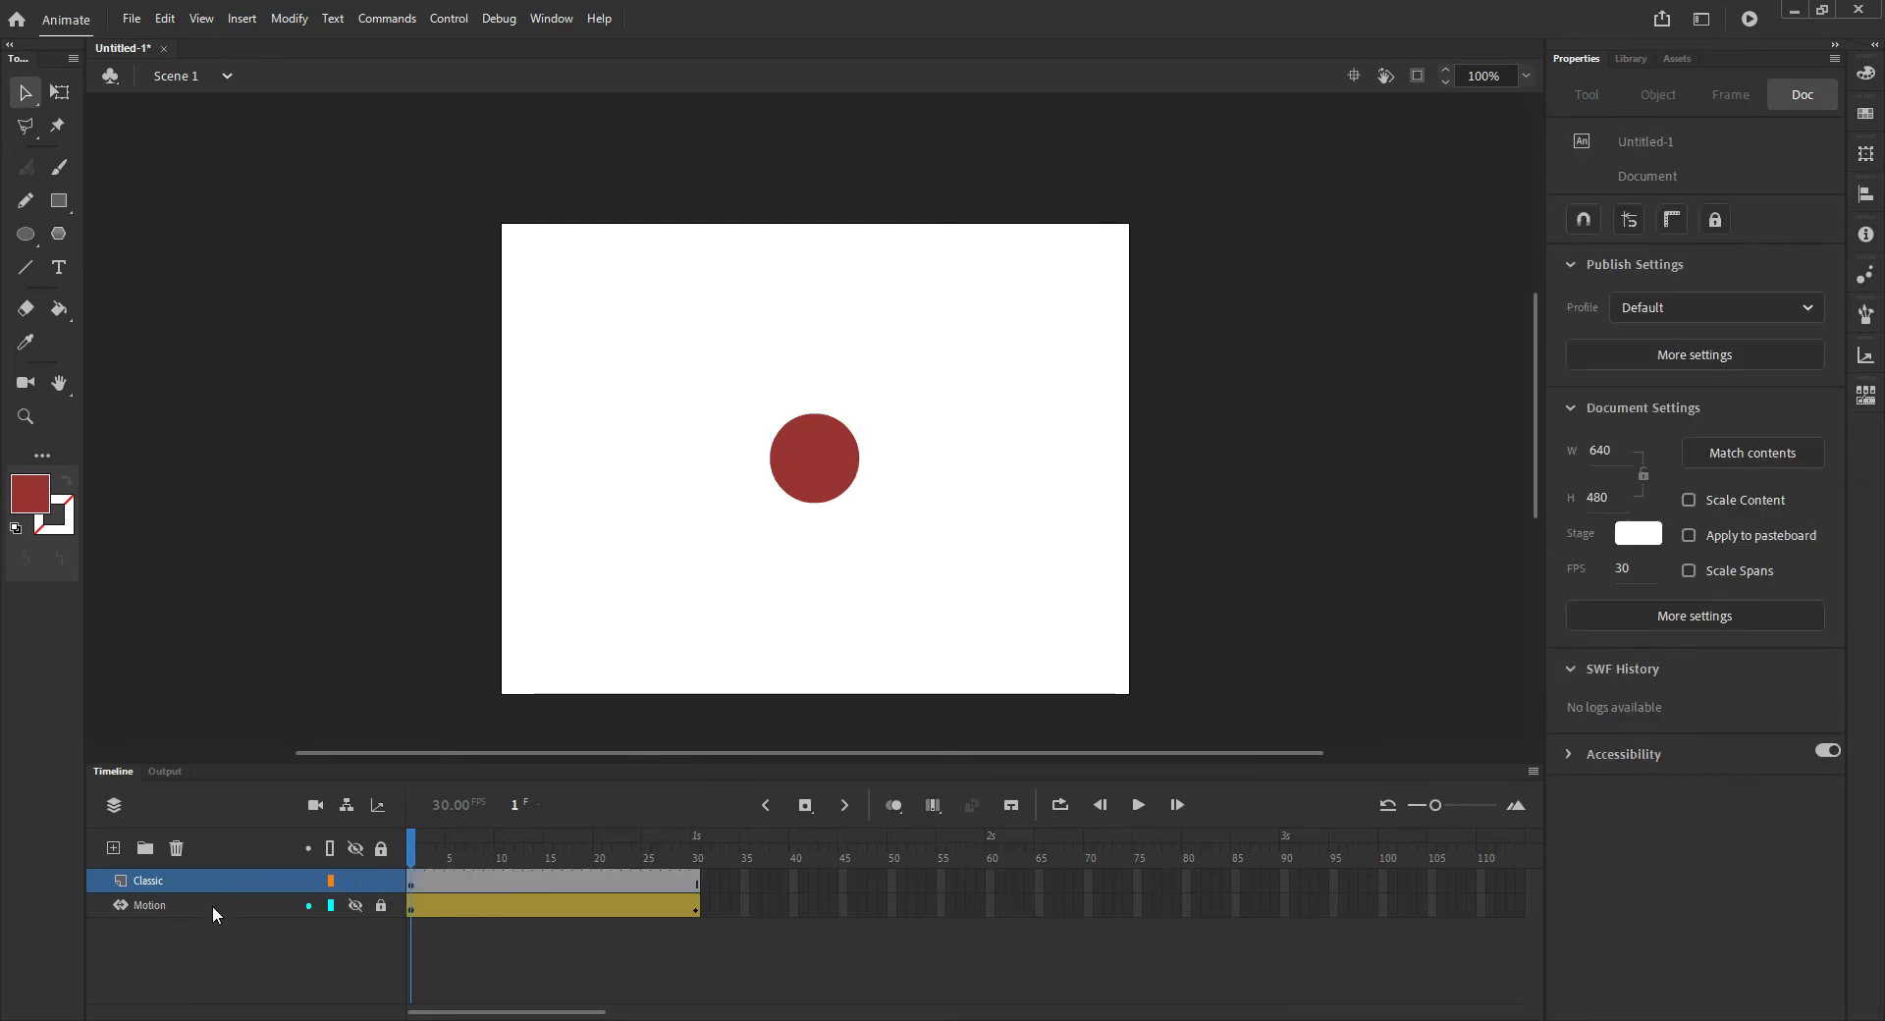
{"action": "left_click", "coordinate": [411, 886]}
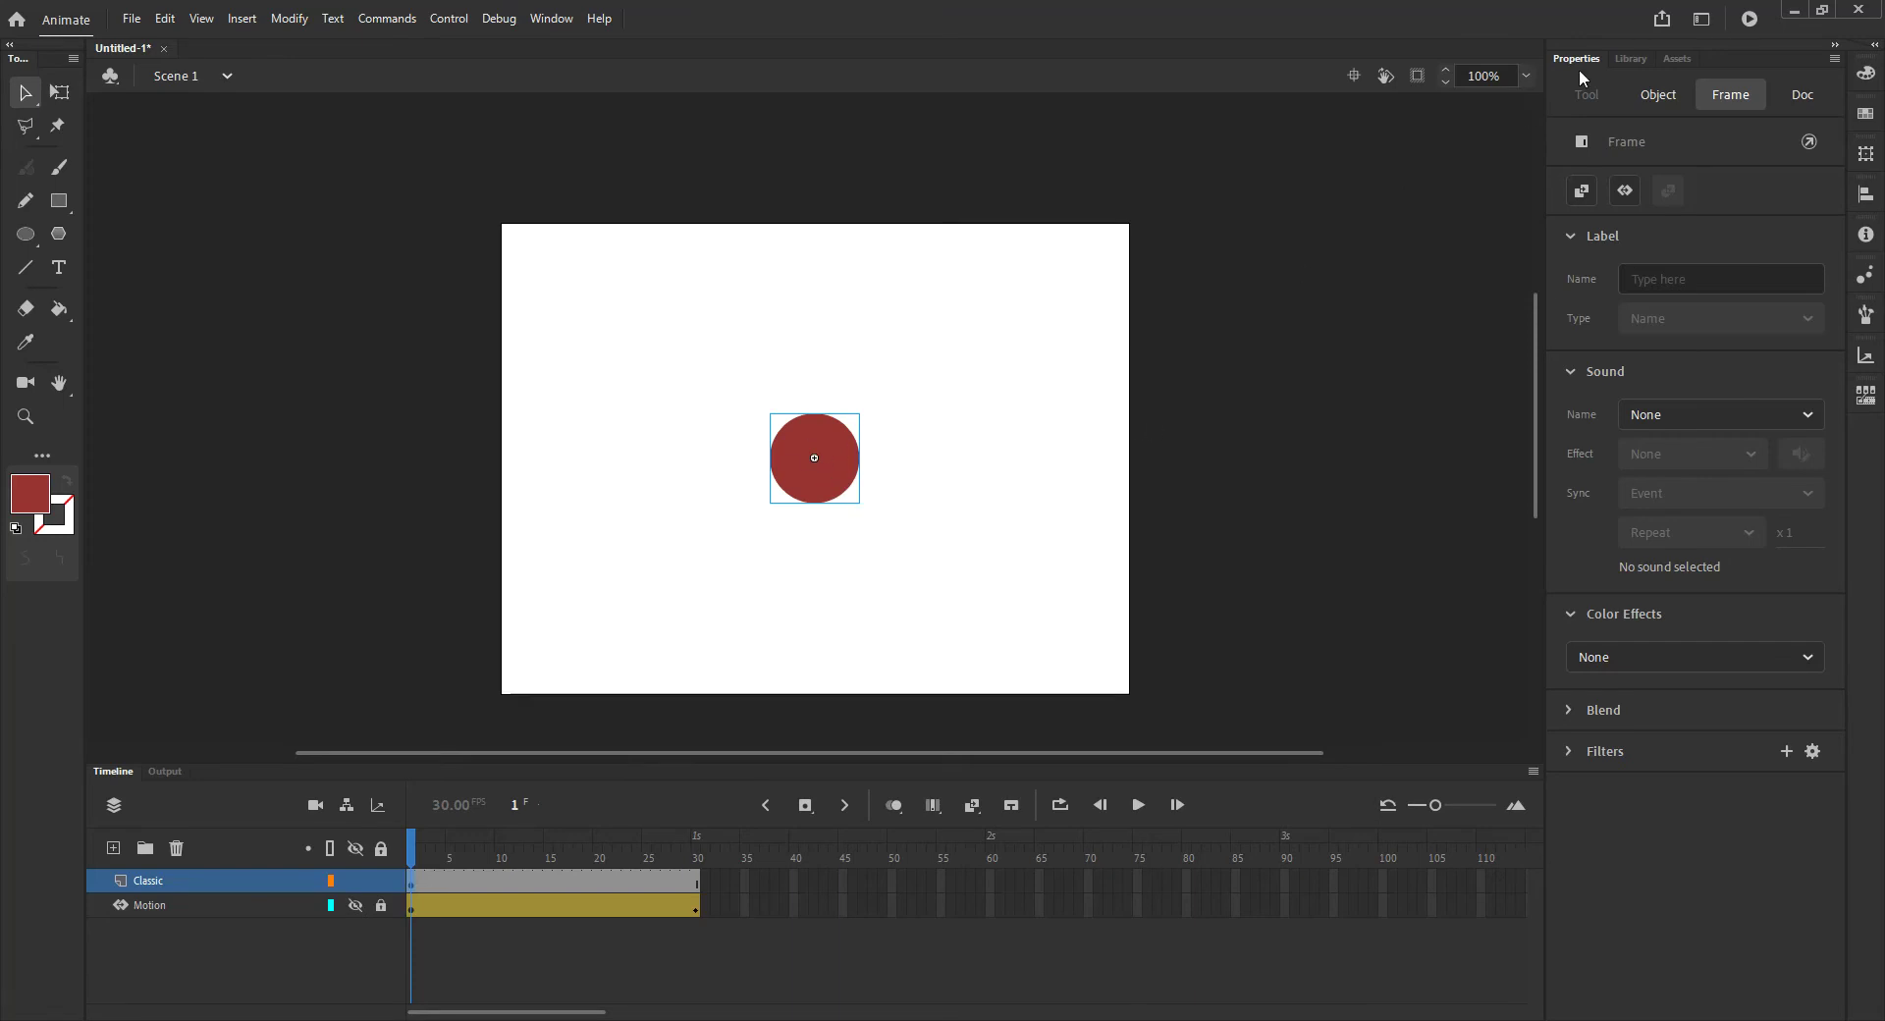
{"action": "left_click", "coordinate": [1633, 58]}
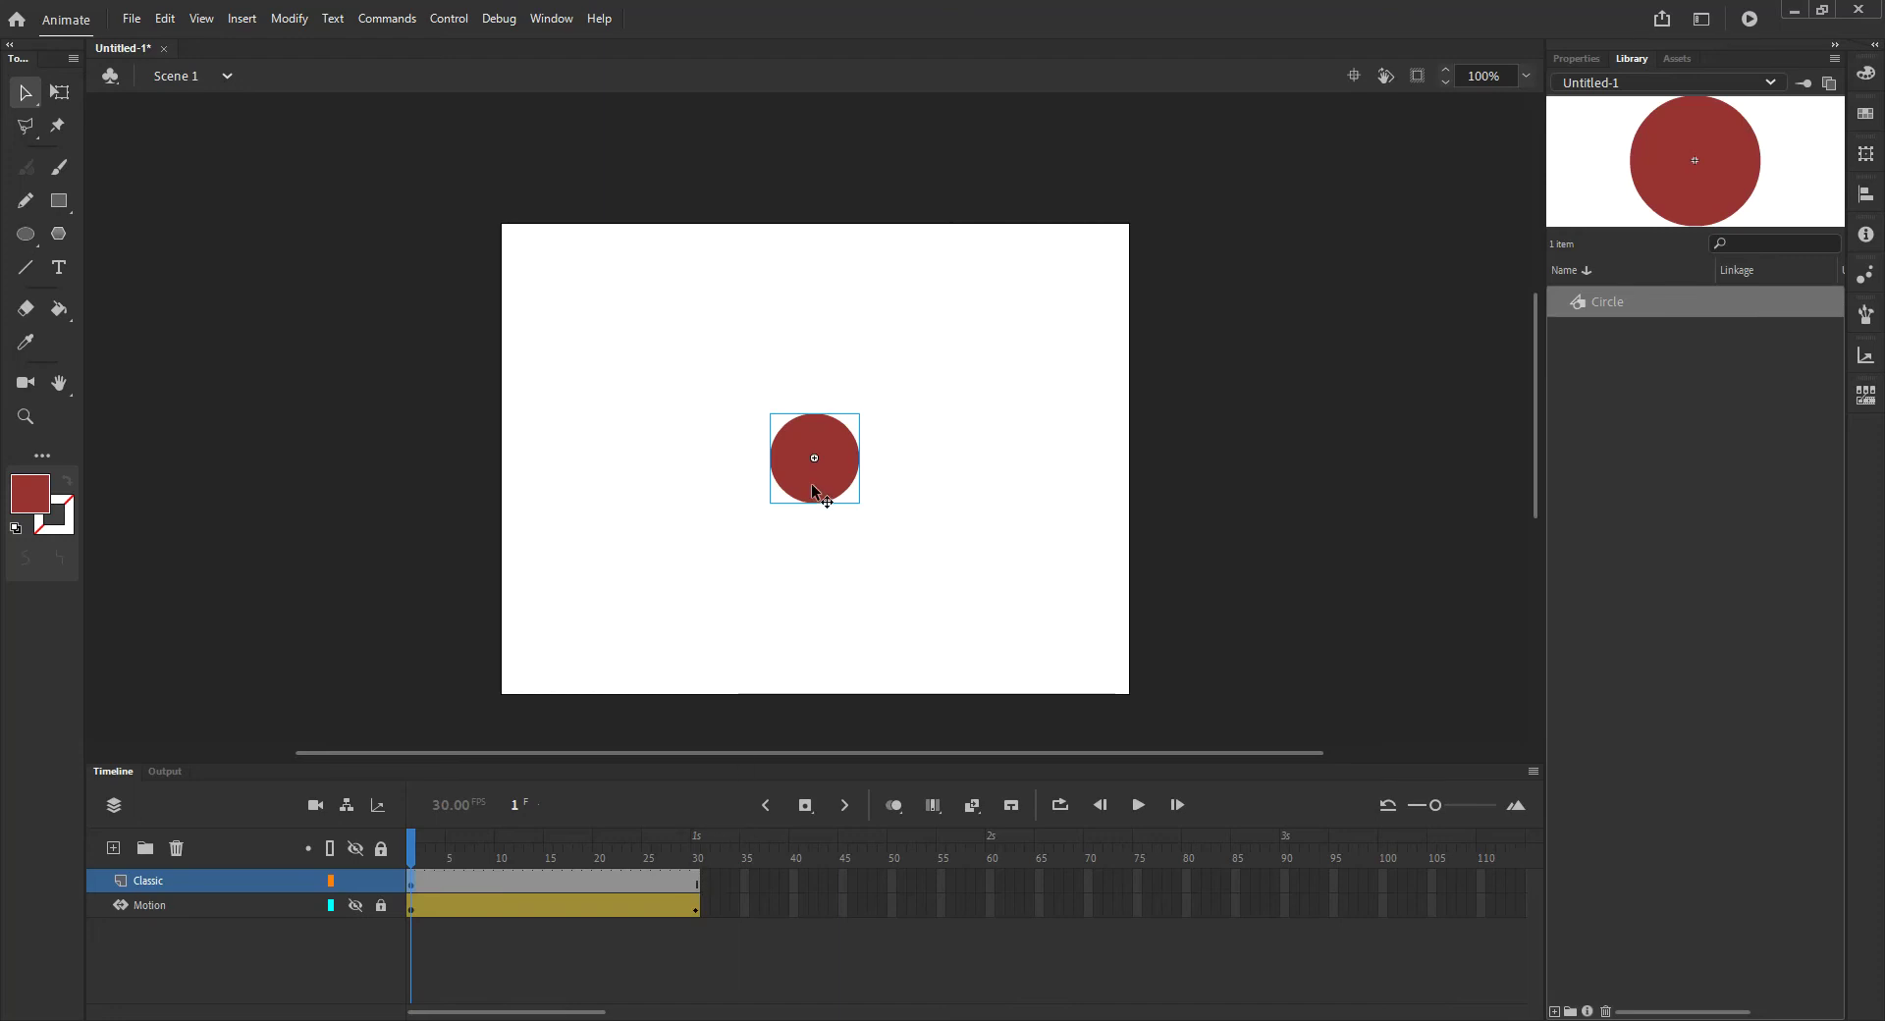
Step: Insert a keyframe at frame 30 of the Classic layer and play the timeline twice
{"action": "left_click", "coordinate": [695, 887]}
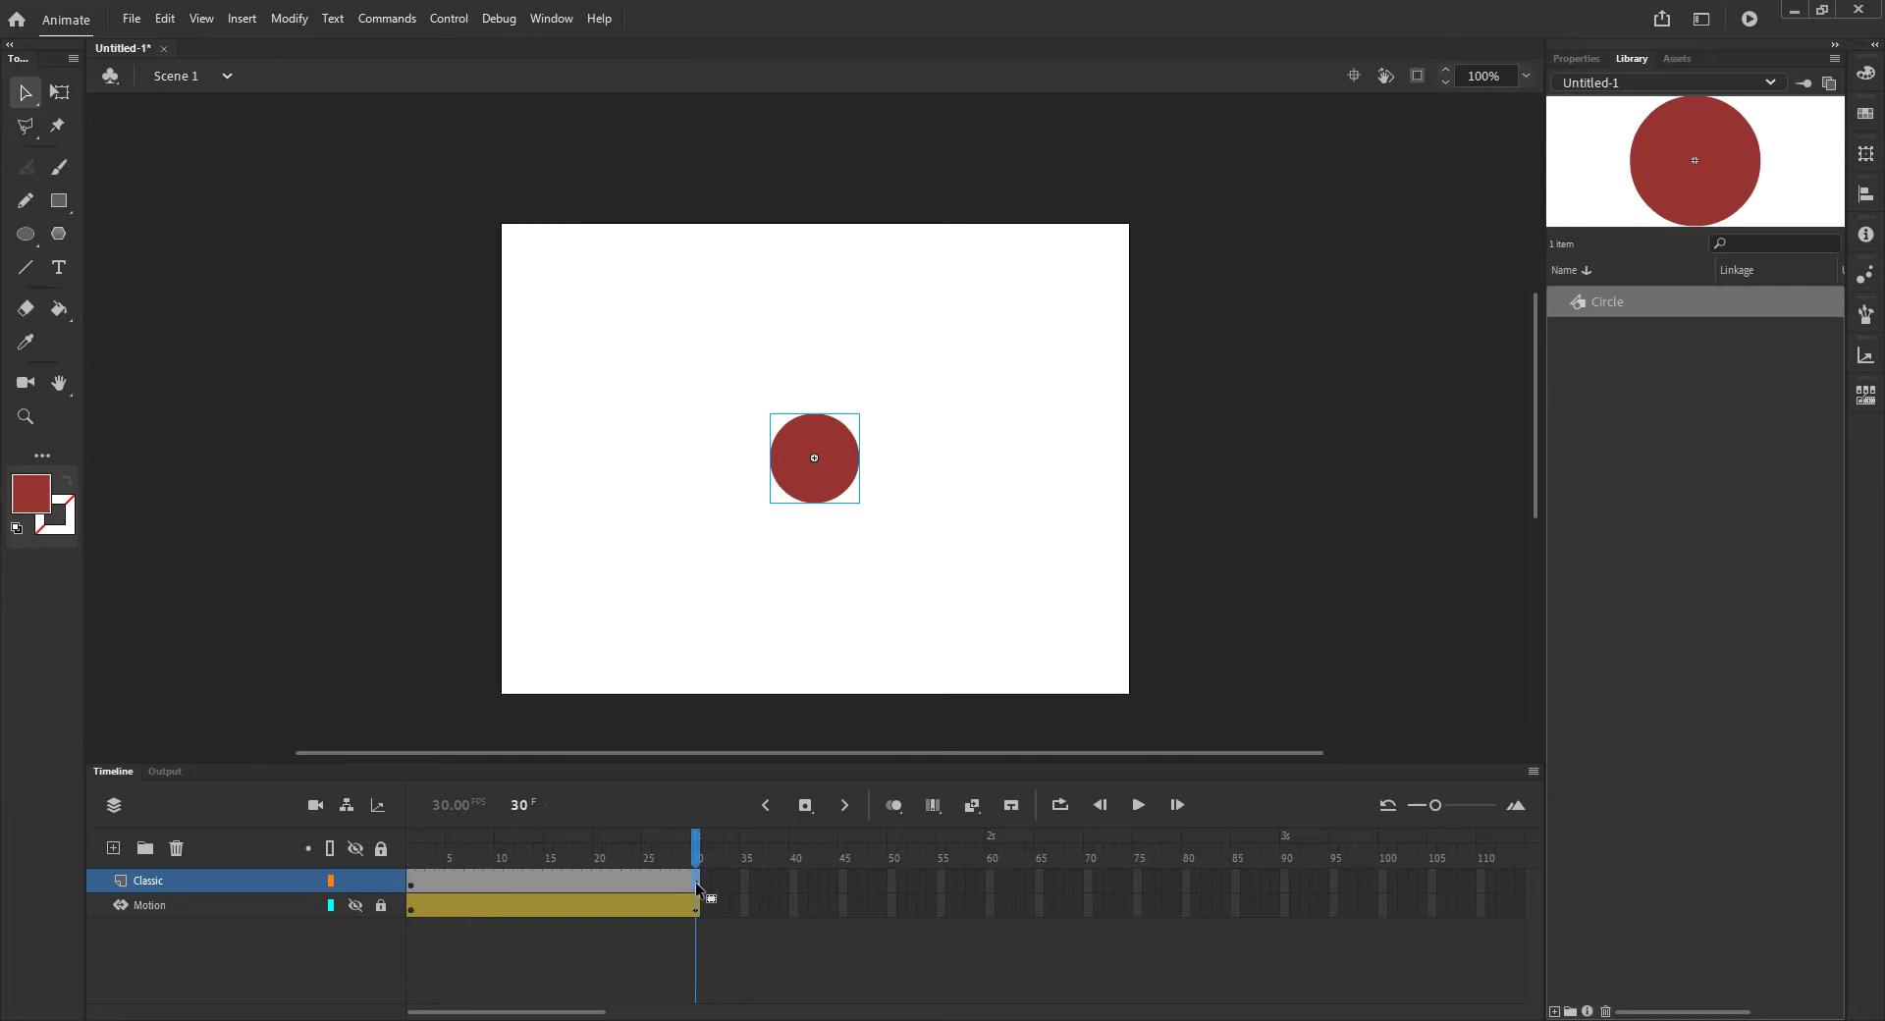
{"action": "right_click", "coordinate": [695, 882]}
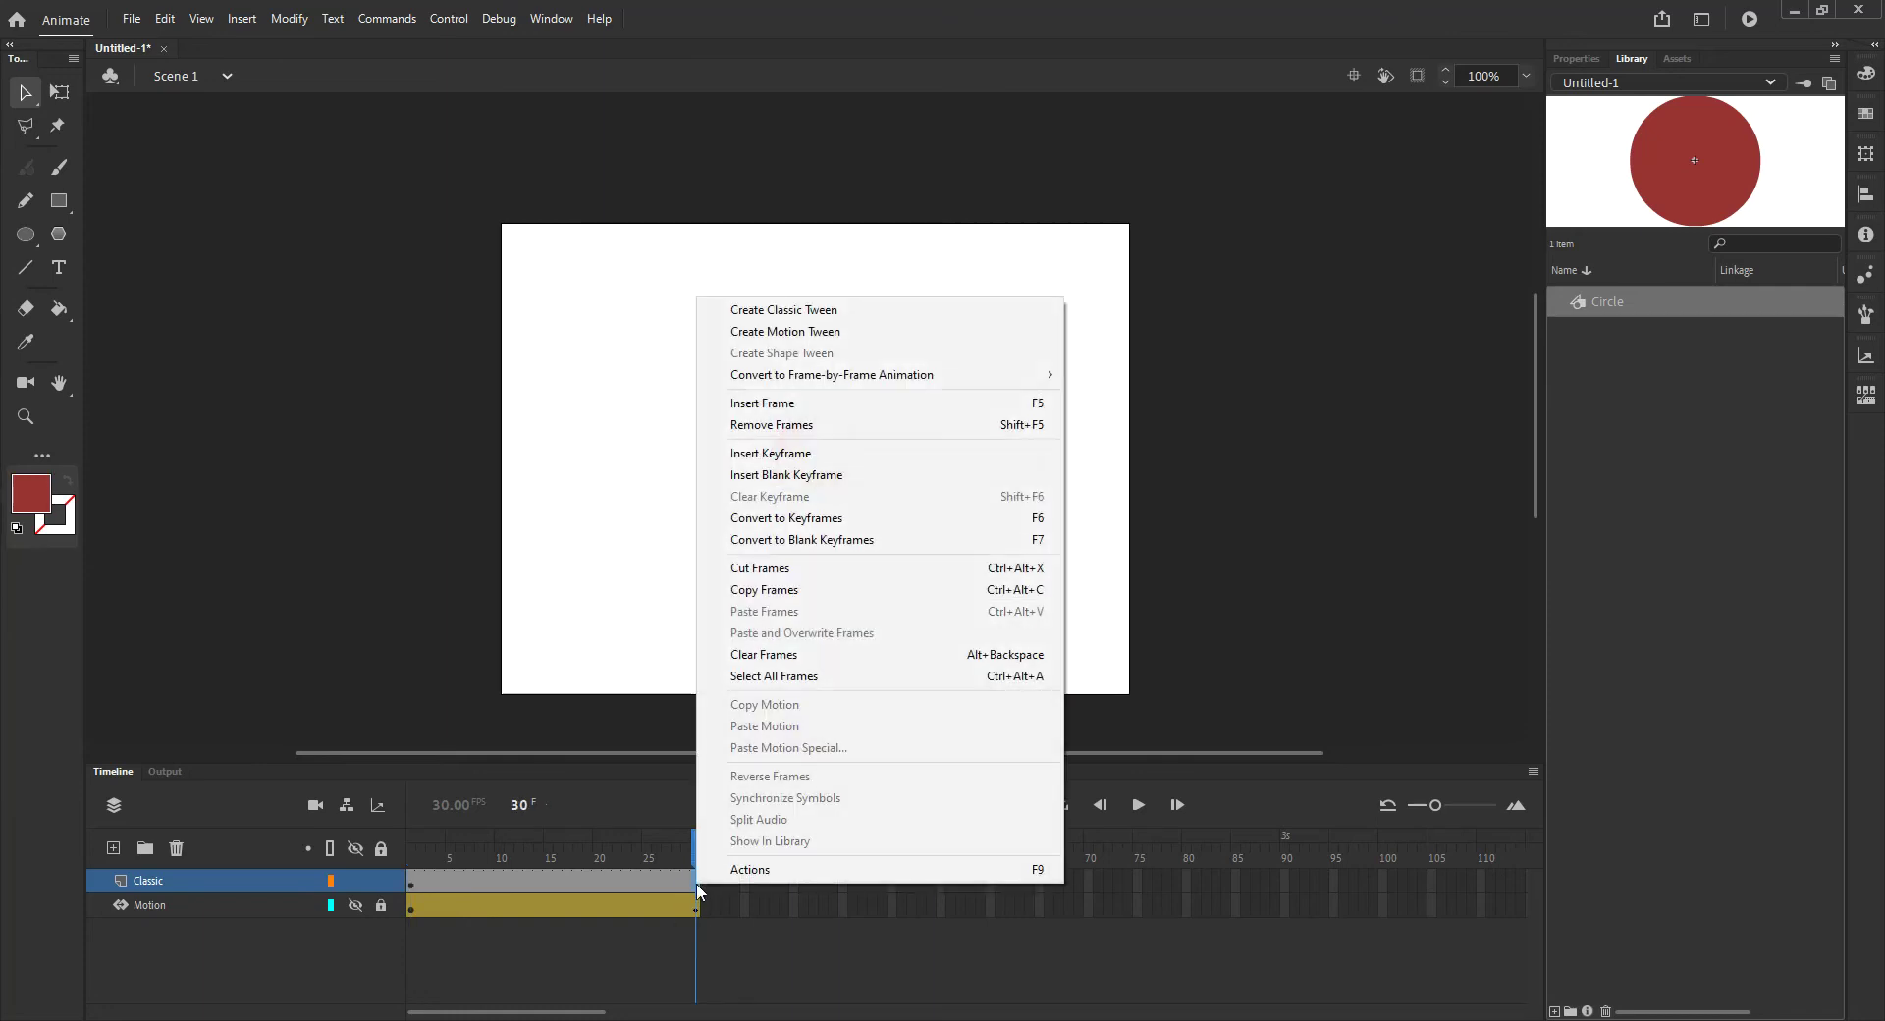
{"action": "left_click", "coordinate": [825, 459]}
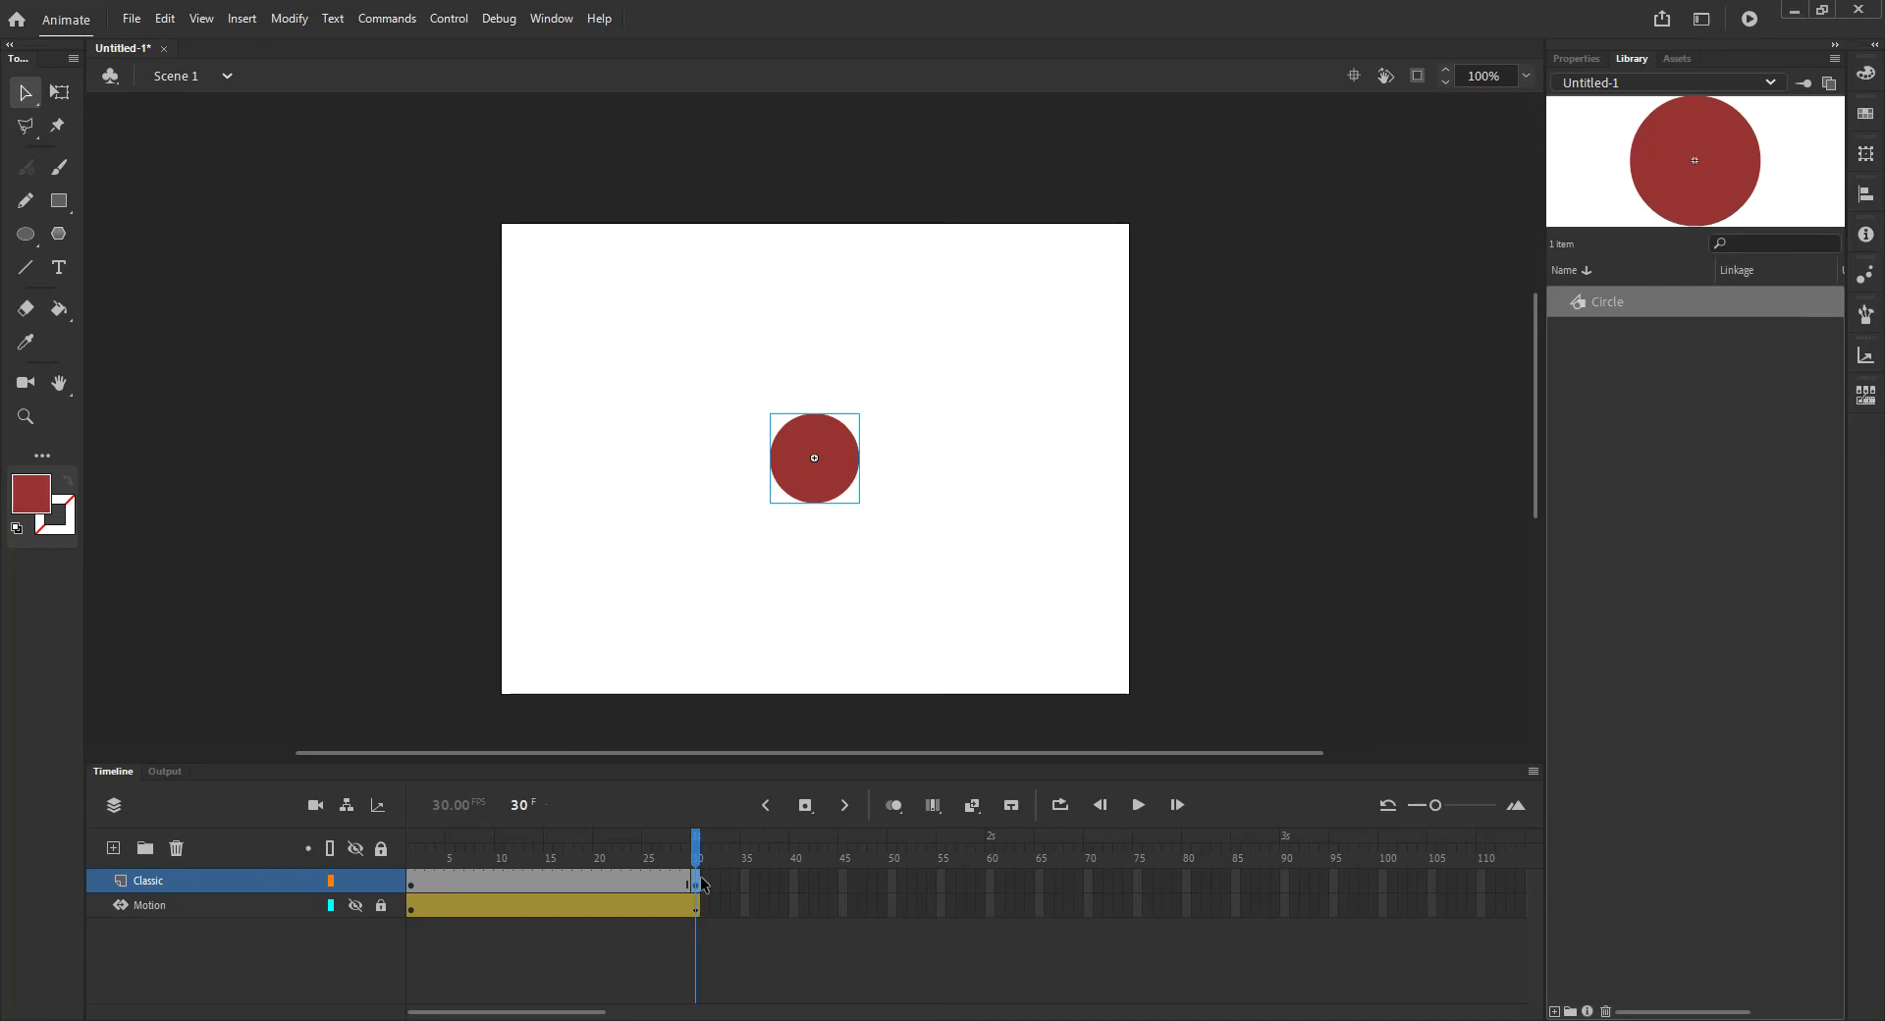
{"action": "key", "text": "Return"}
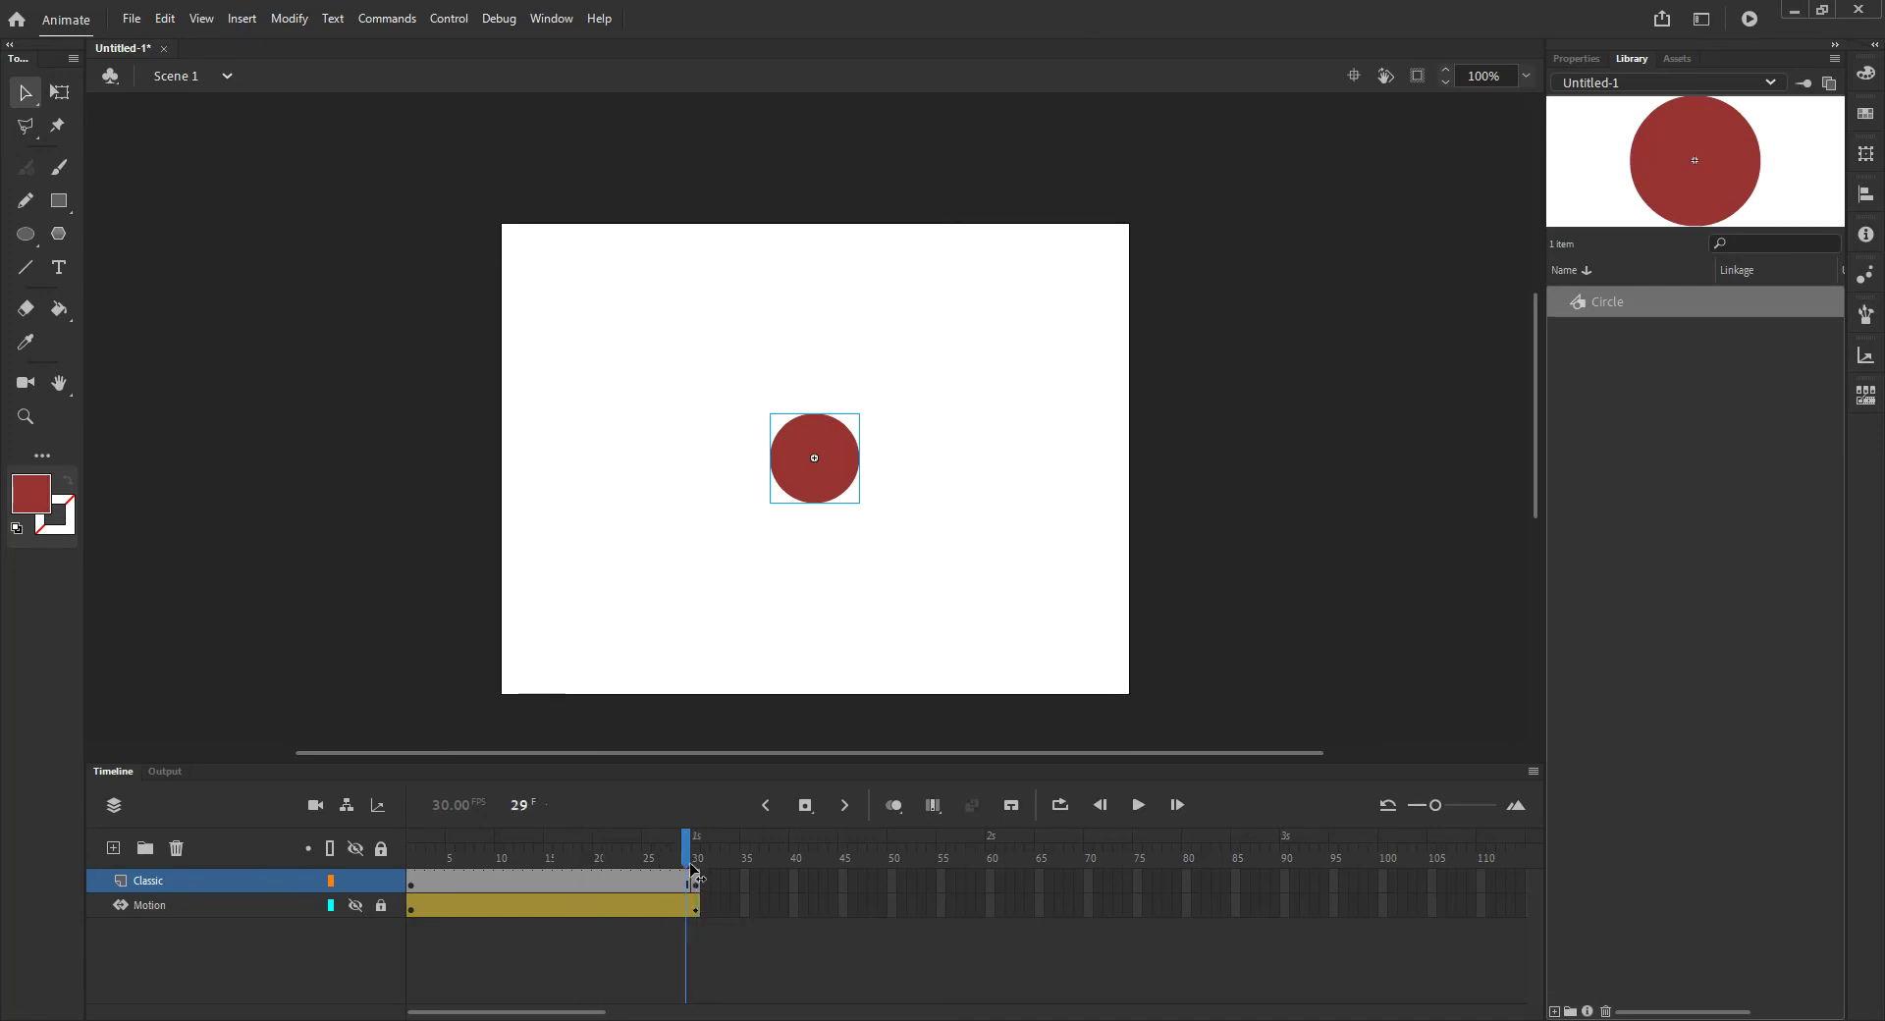
{"action": "key", "text": "Return"}
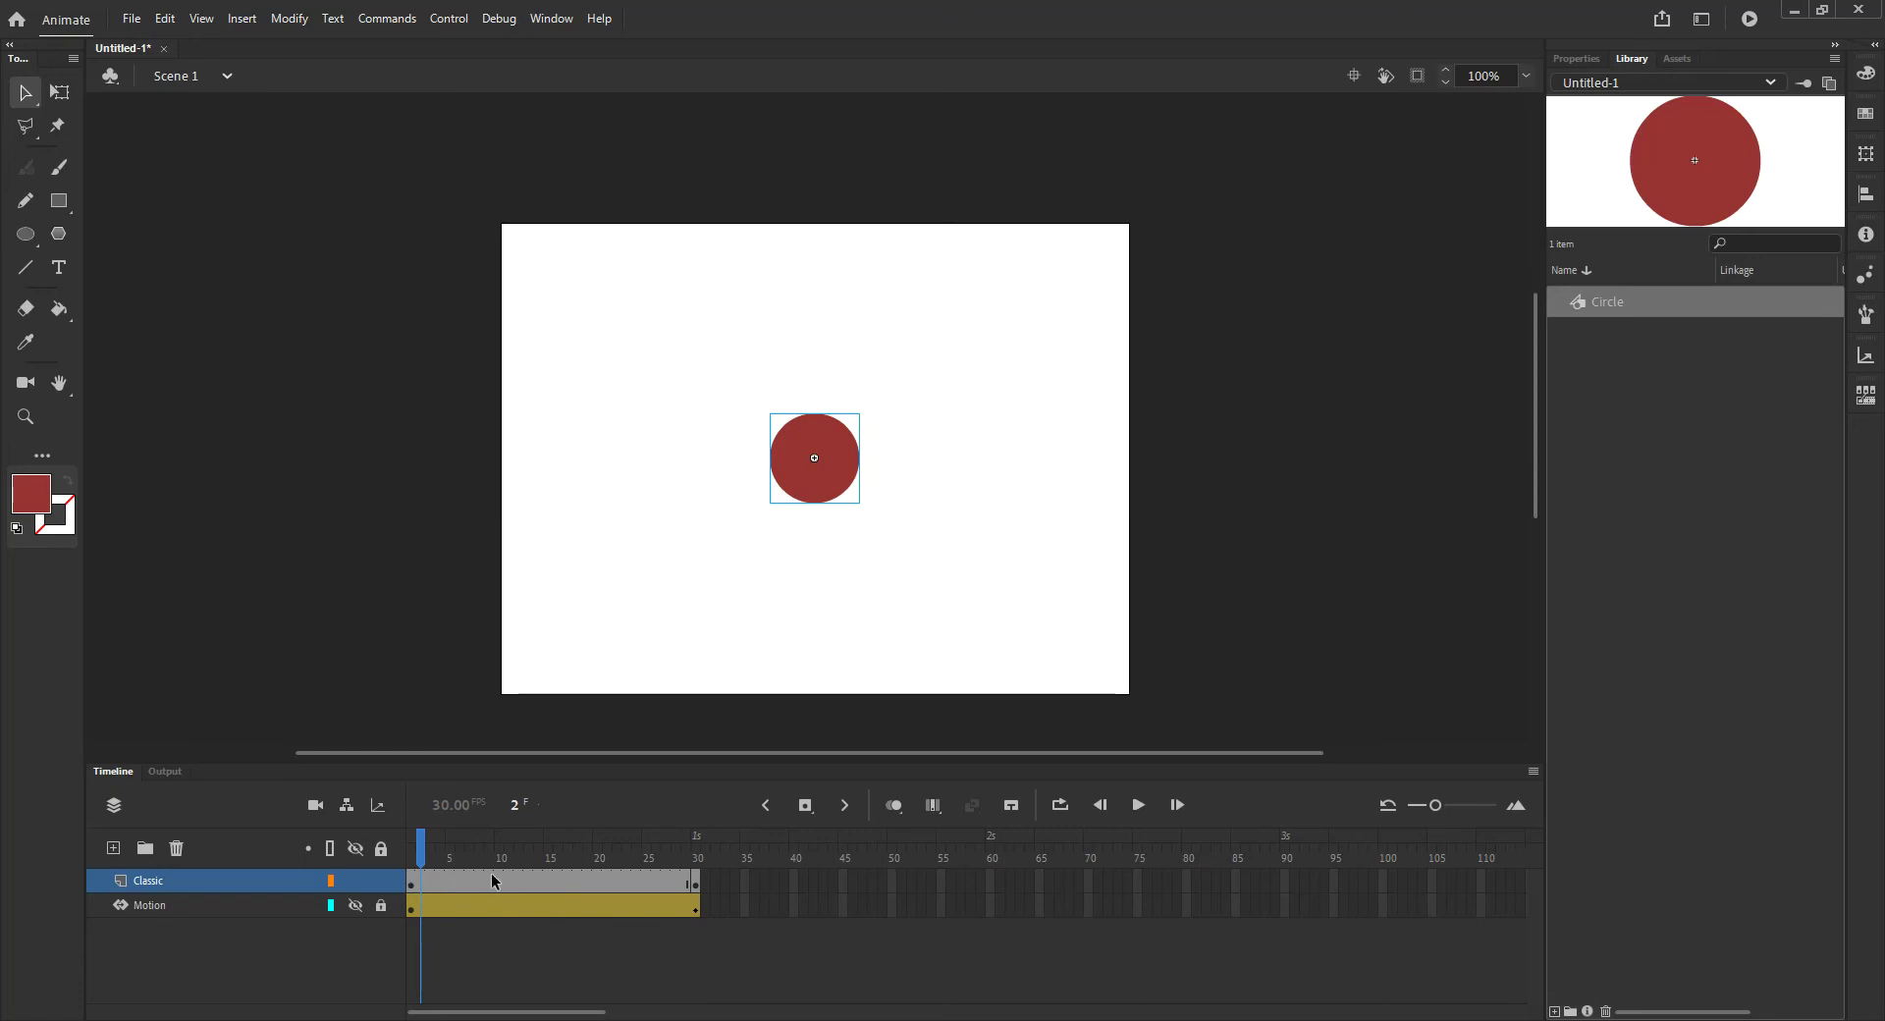
Step: Create a classic tween across Classic frames 1–30, then return the playhead to frame 1
{"action": "right_click", "coordinate": [439, 890]}
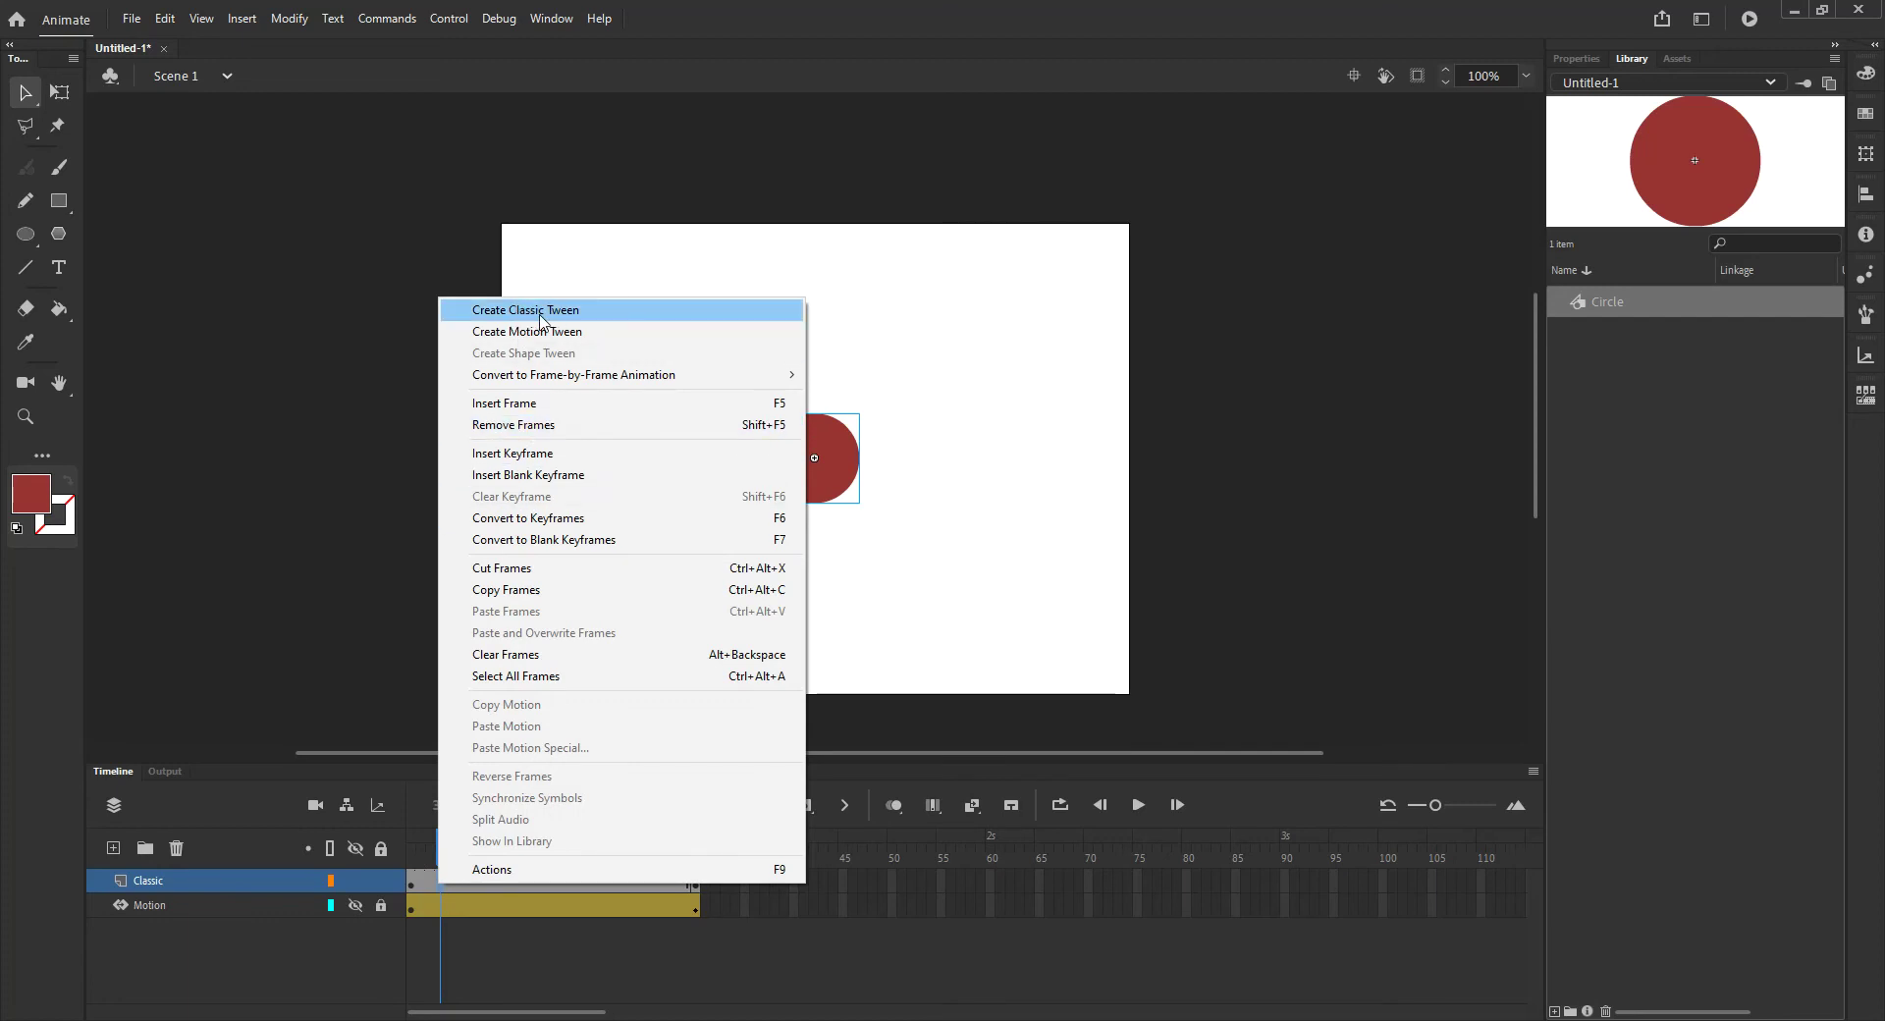
{"action": "left_click", "coordinate": [572, 312]}
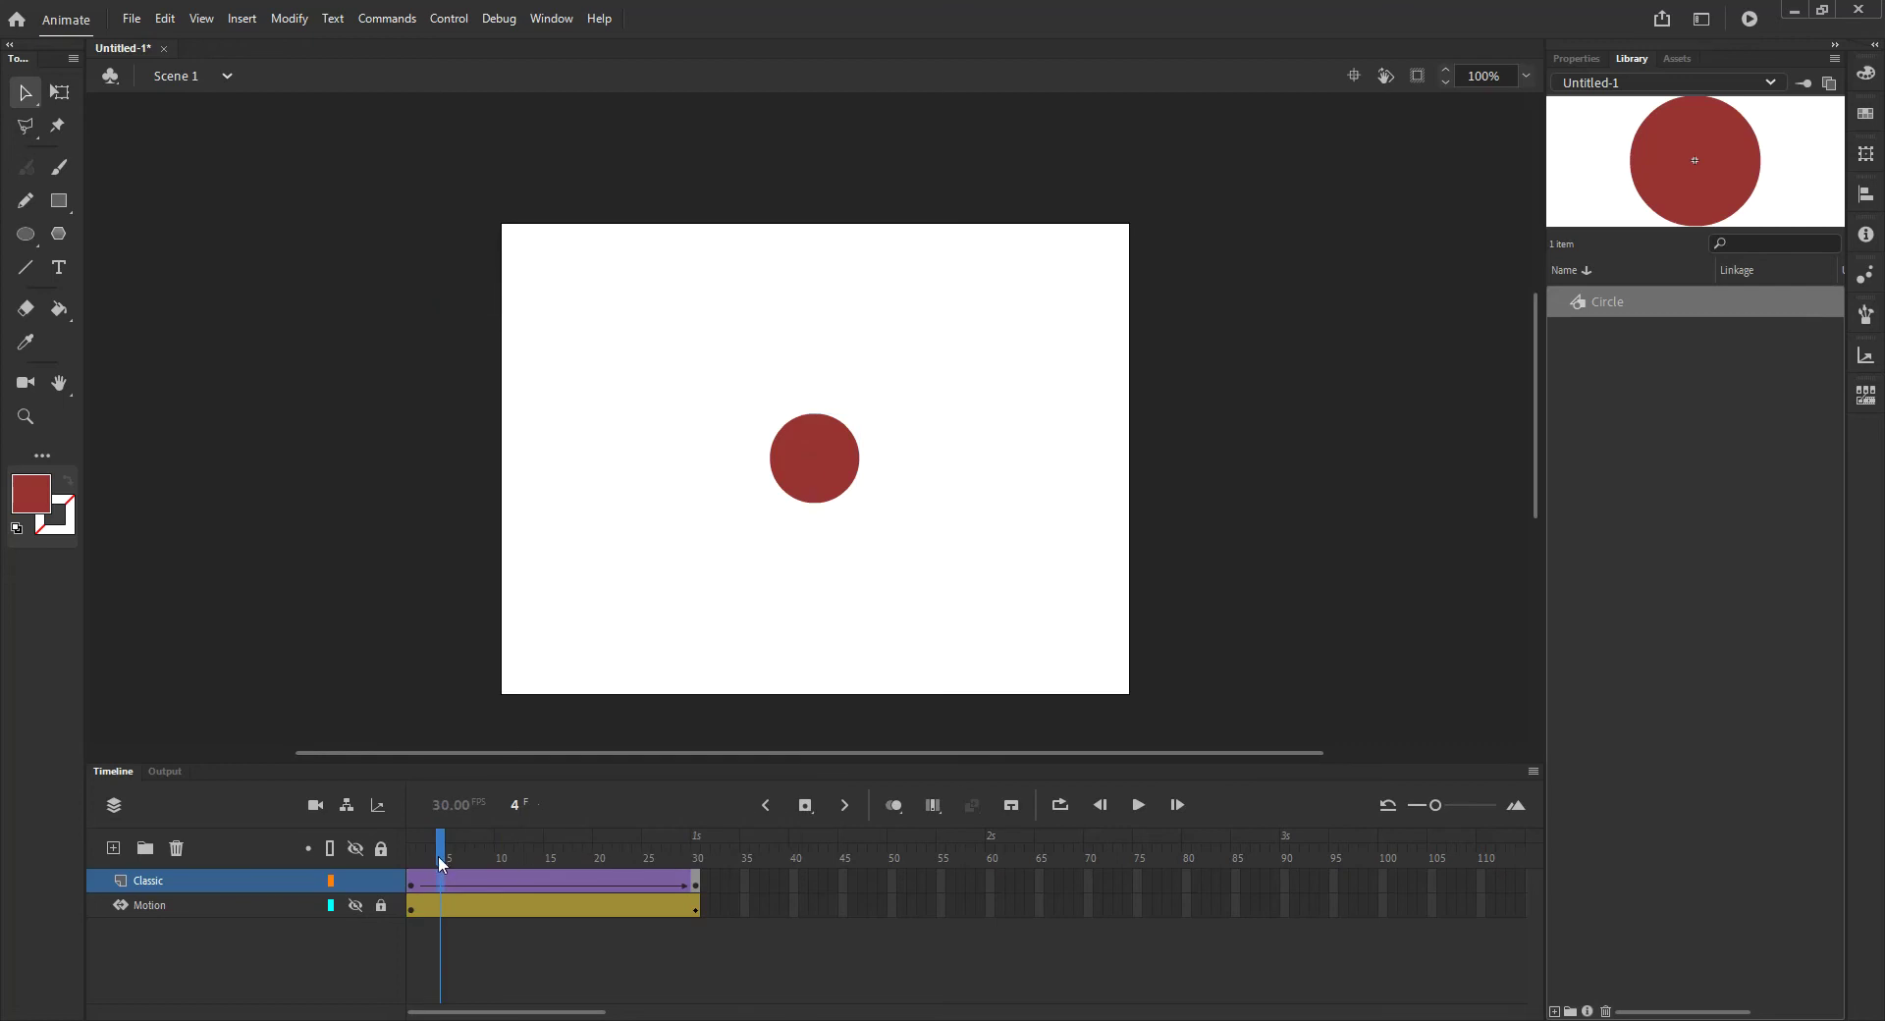
{"action": "left_click_drag", "start_coordinate": [441, 869], "coordinate": [413, 869]}
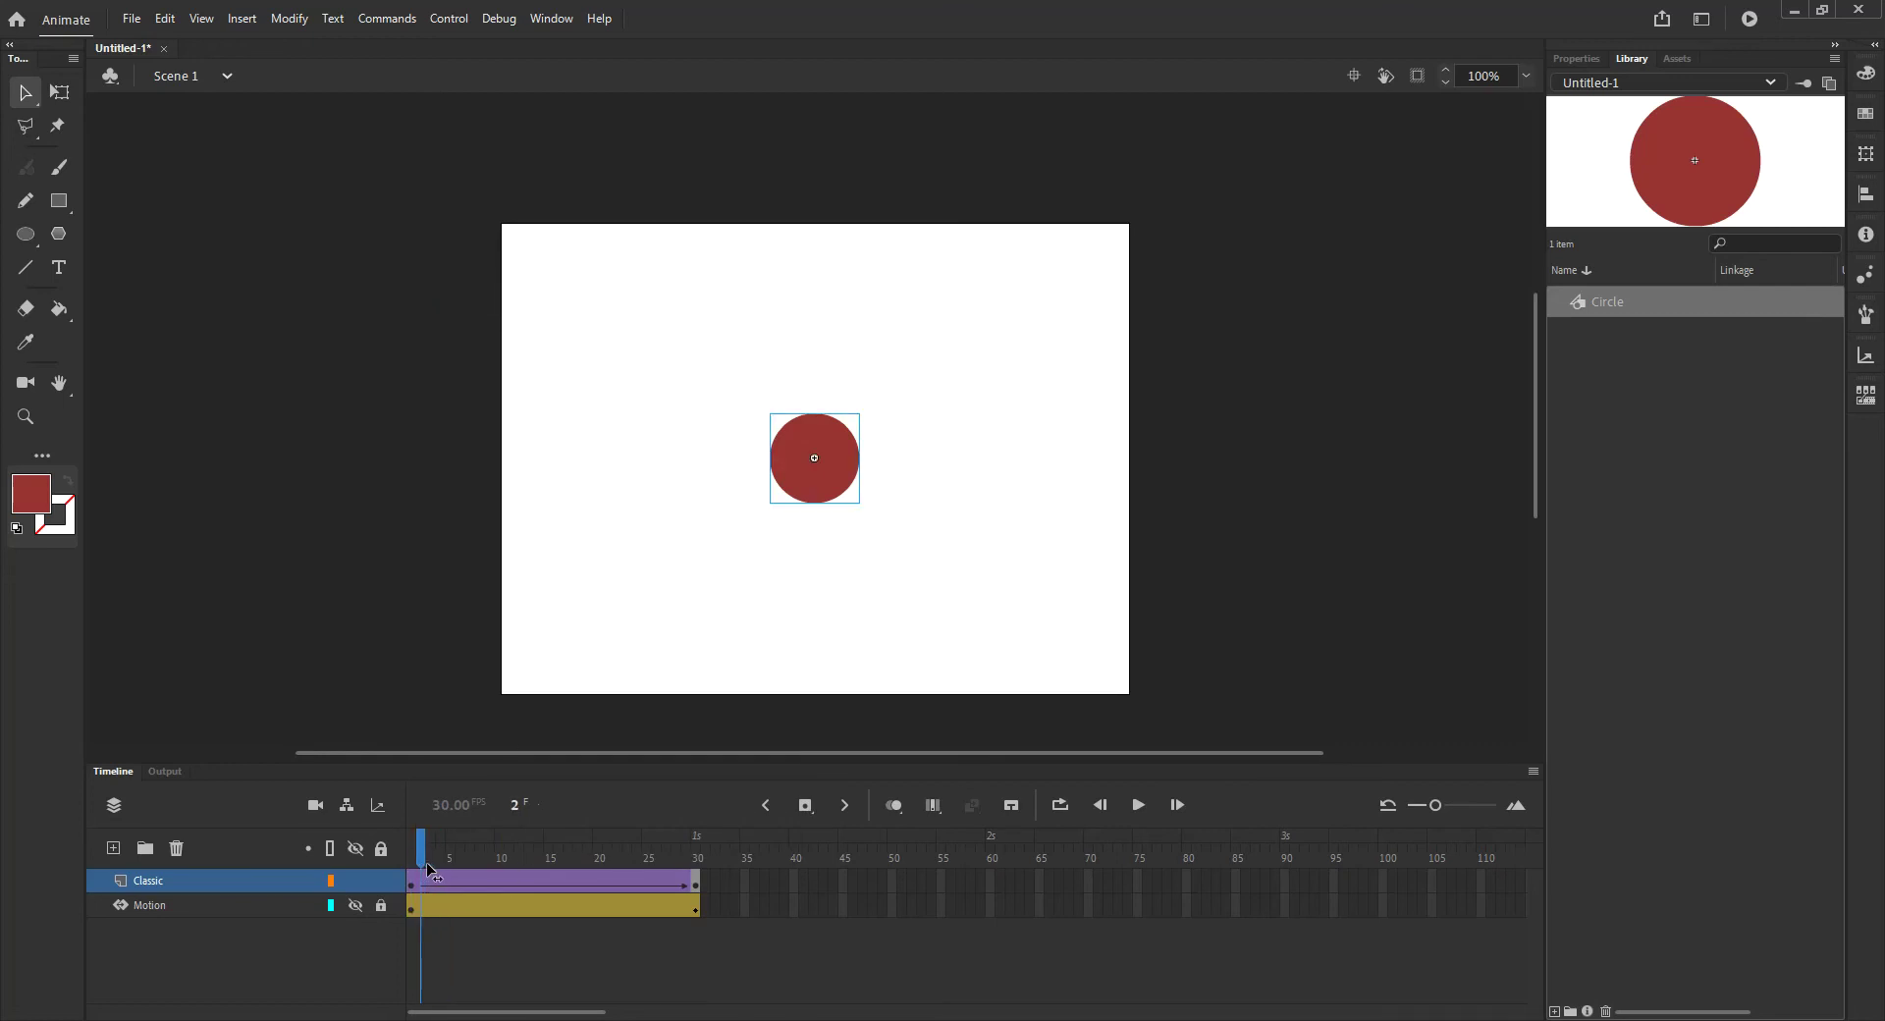
{"action": "left_click", "coordinate": [413, 877]}
Step: Scale the circle up at frame 30 with Free Transform and scrub the tween to preview it
{"action": "left_click", "coordinate": [696, 860]}
{"action": "left_click", "coordinate": [698, 886]}
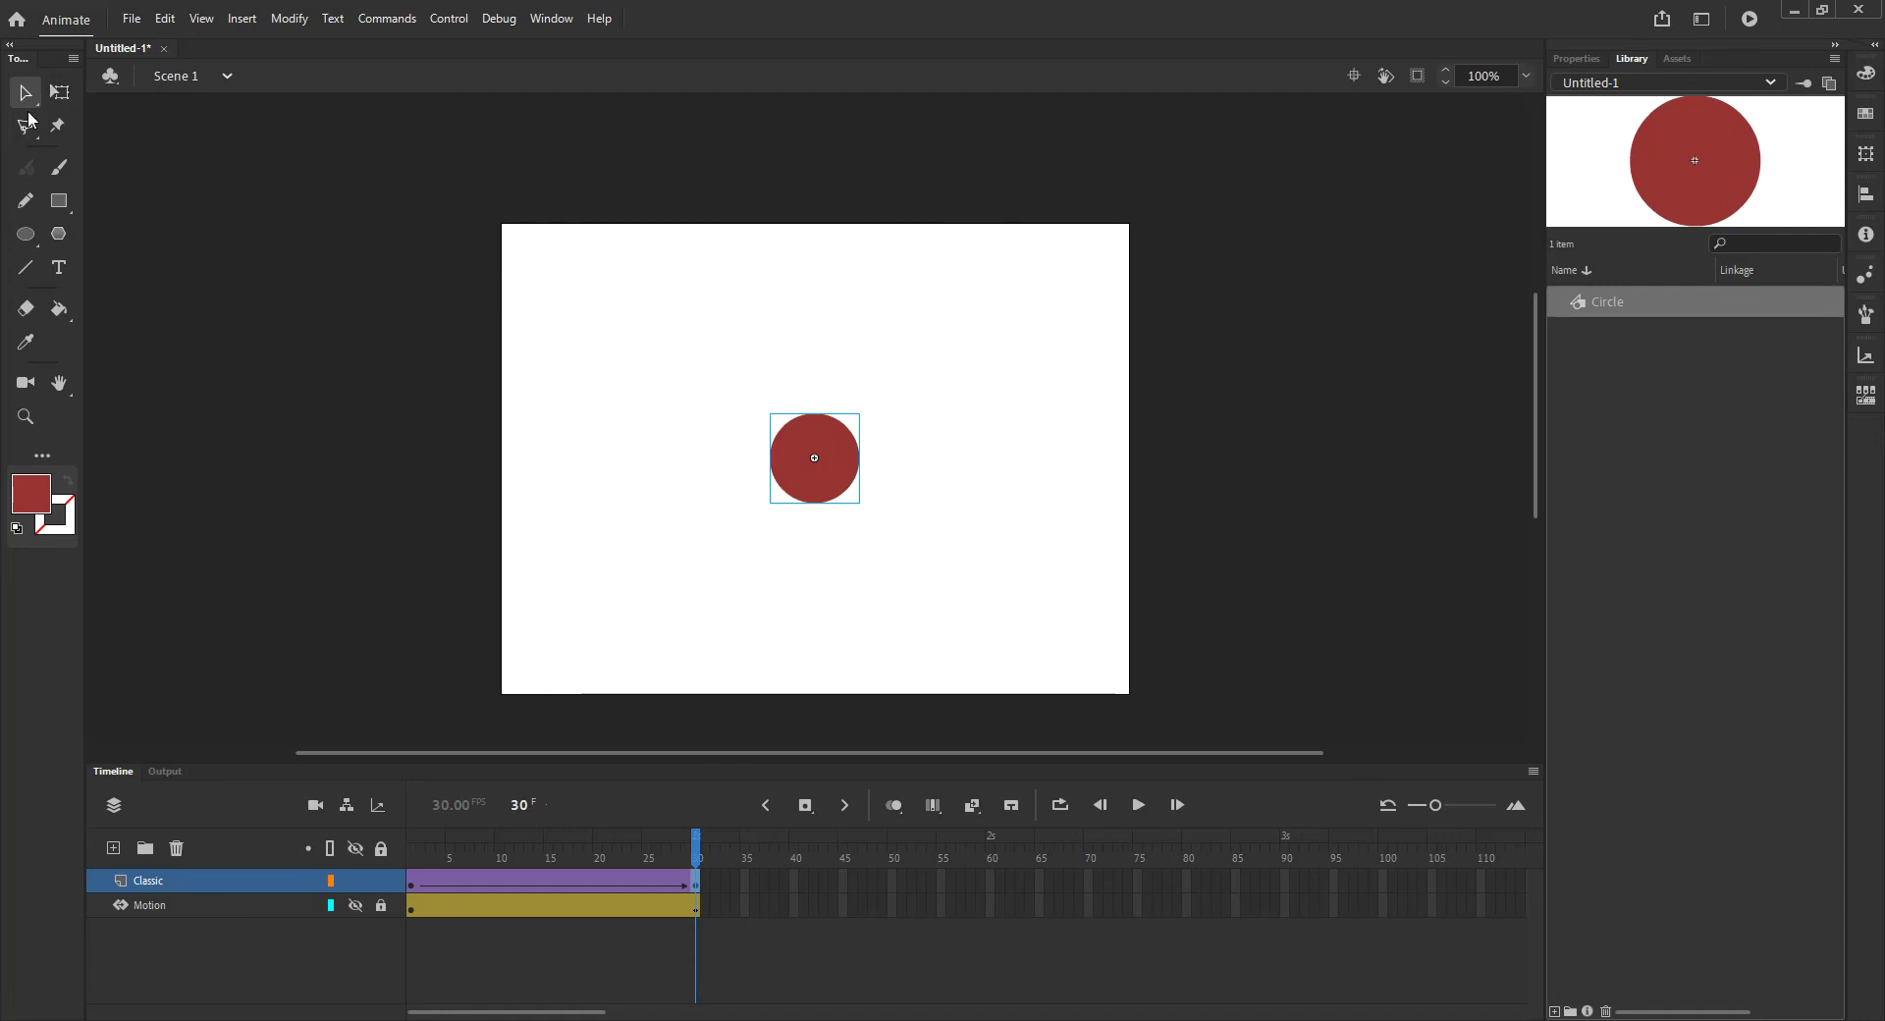
{"action": "left_click", "coordinate": [59, 91]}
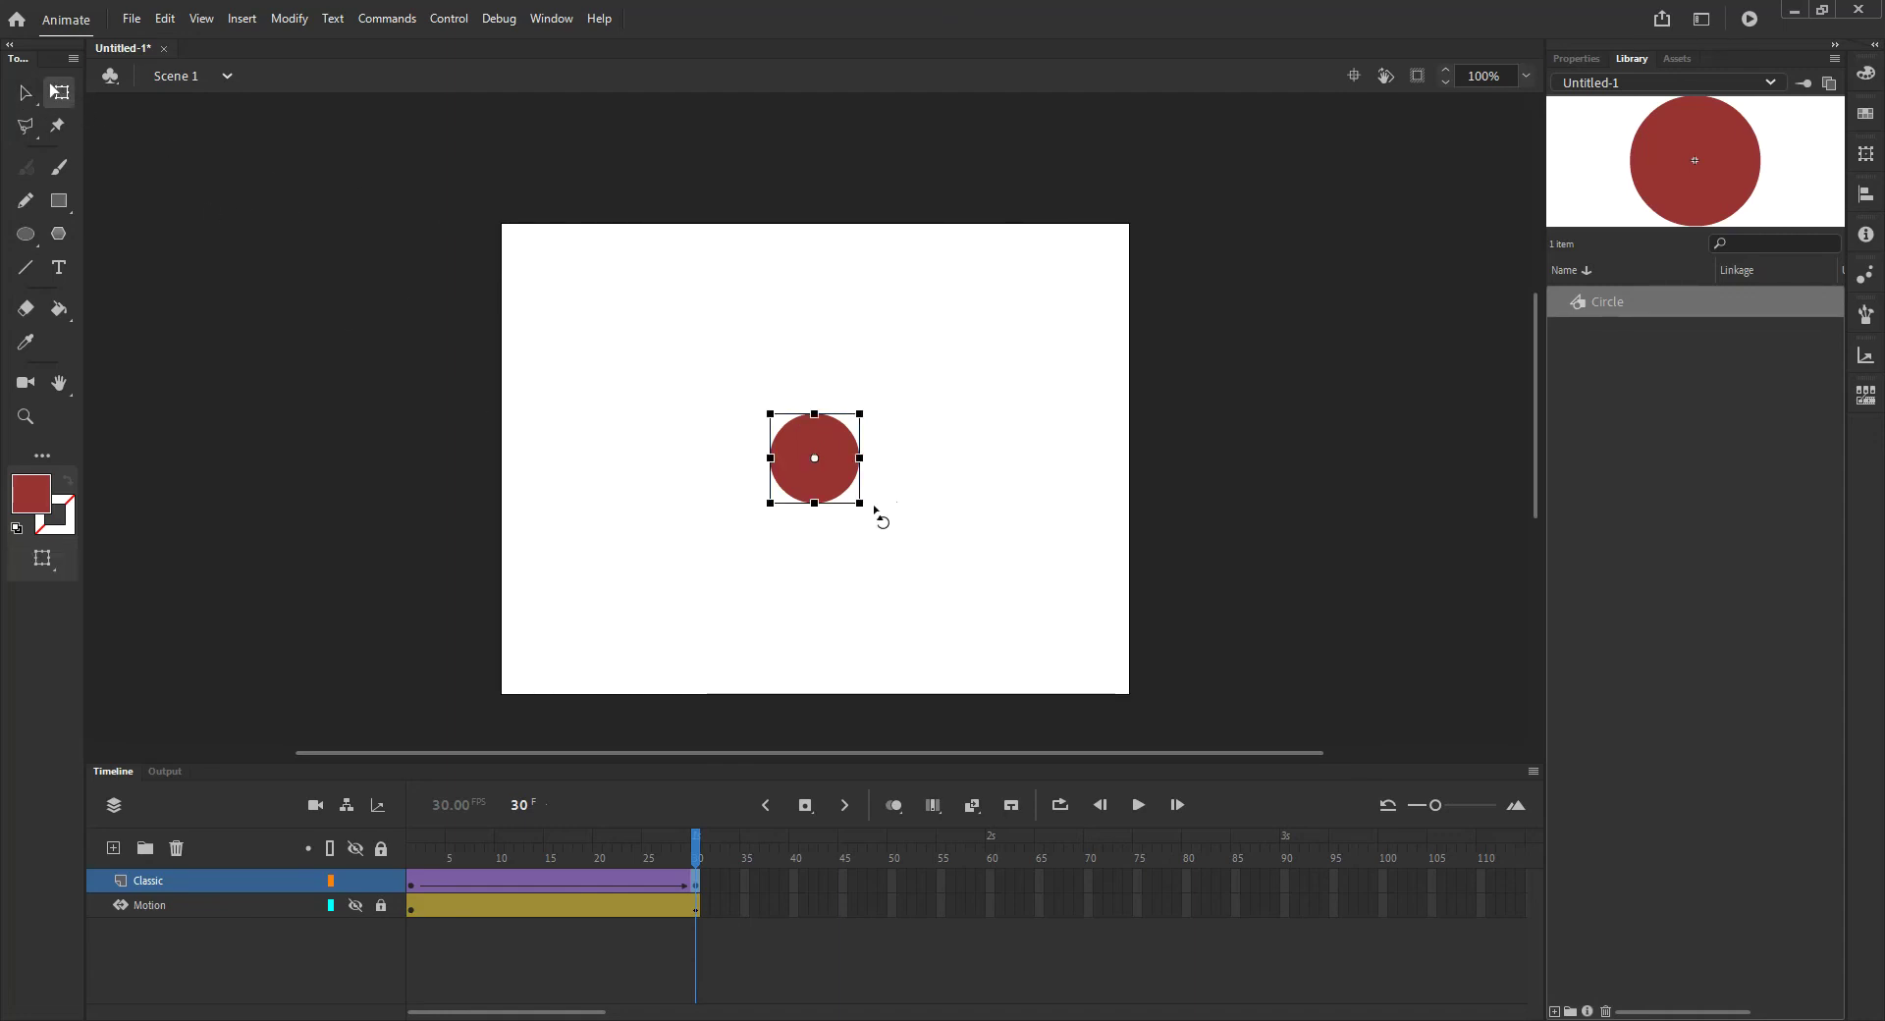
{"action": "left_click_drag", "start_coordinate": [860, 502], "coordinate": [974, 628]}
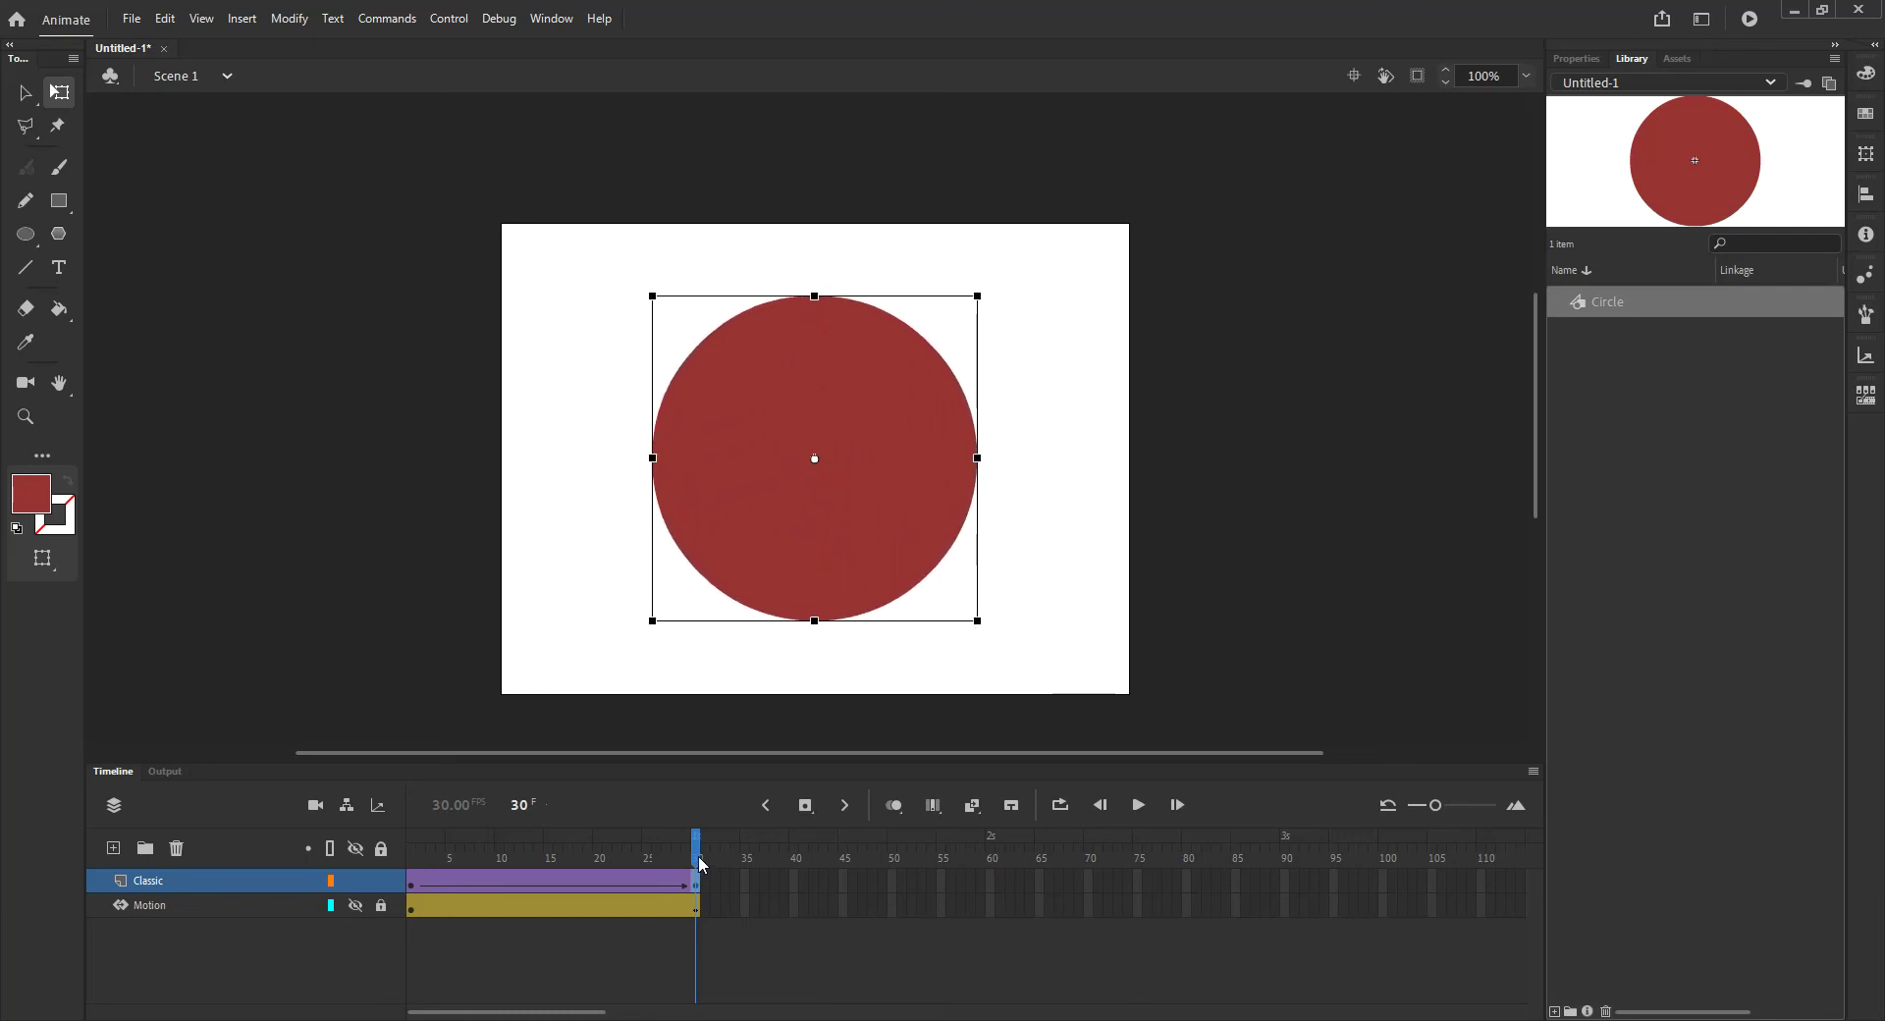
{"action": "left_click_drag", "start_coordinate": [691, 881], "coordinate": [409, 933]}
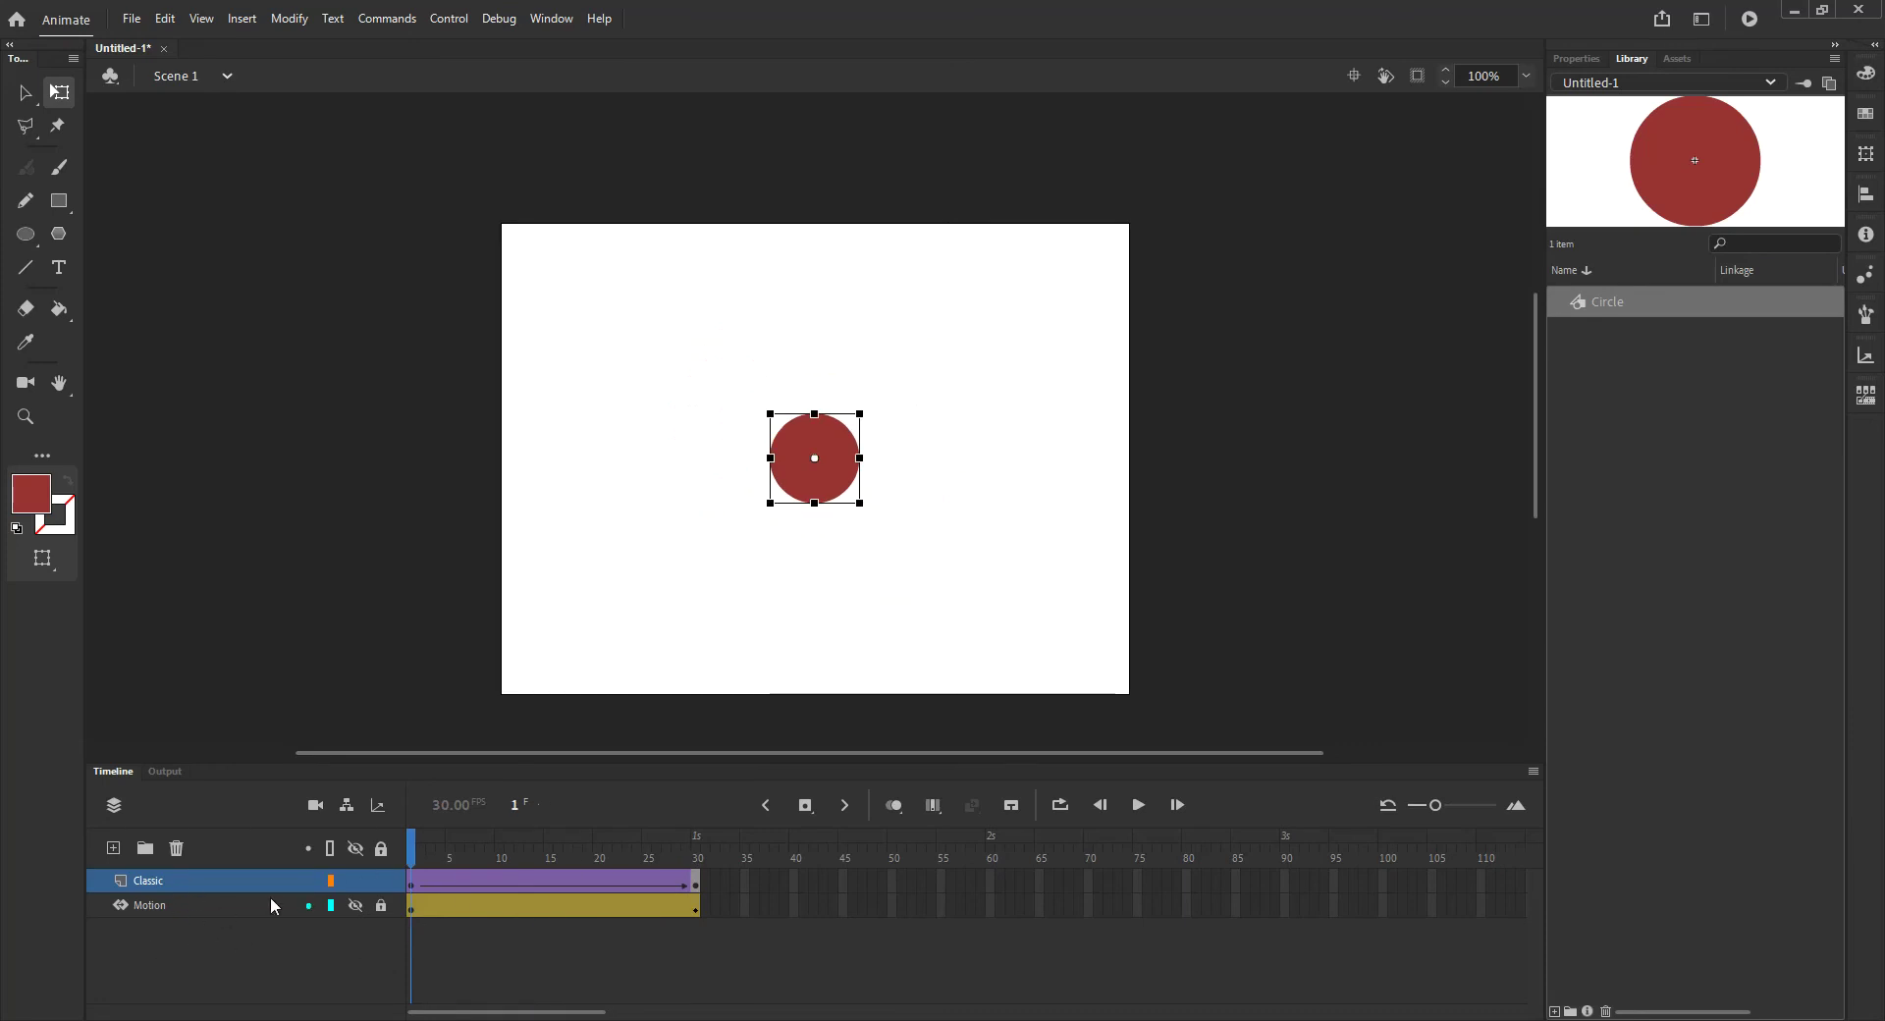
{"action": "left_click_drag", "start_coordinate": [419, 855], "coordinate": [366, 972]}
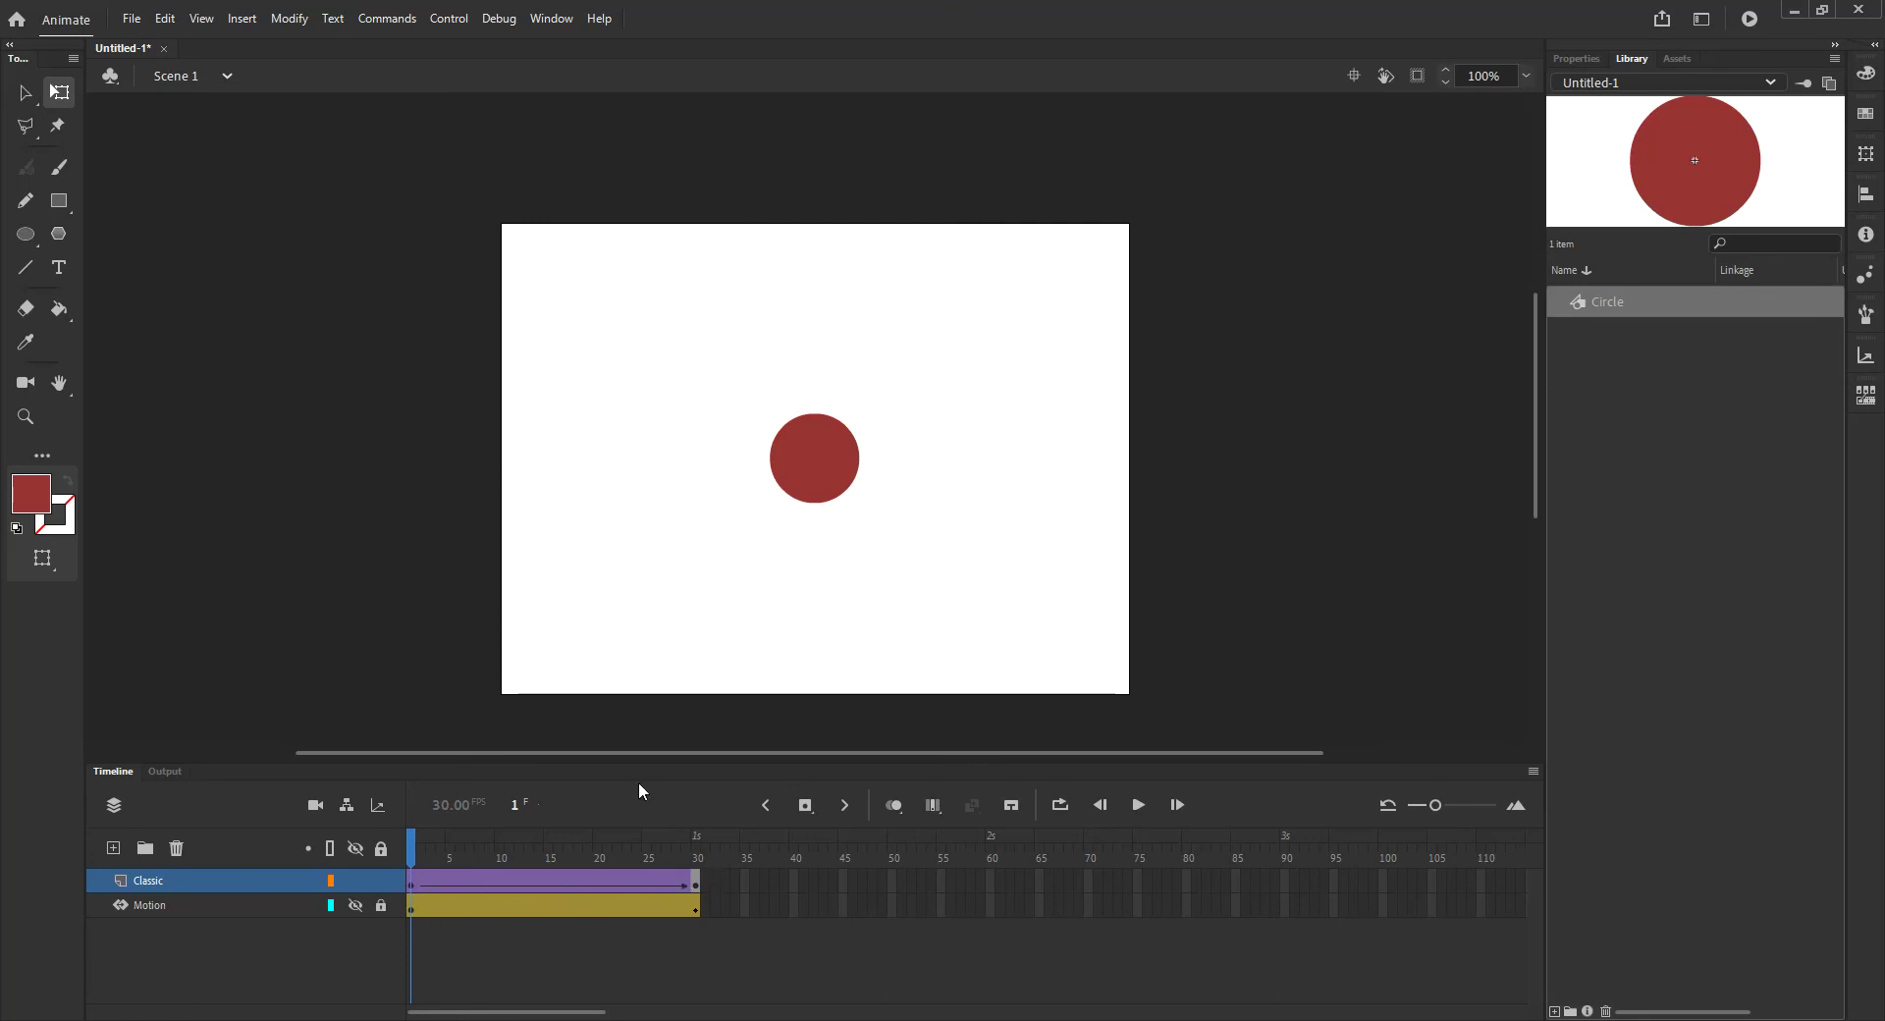
Step: Select the Classic tween's first frame to show its Classic Tween properties
{"action": "left_click", "coordinate": [414, 887]}
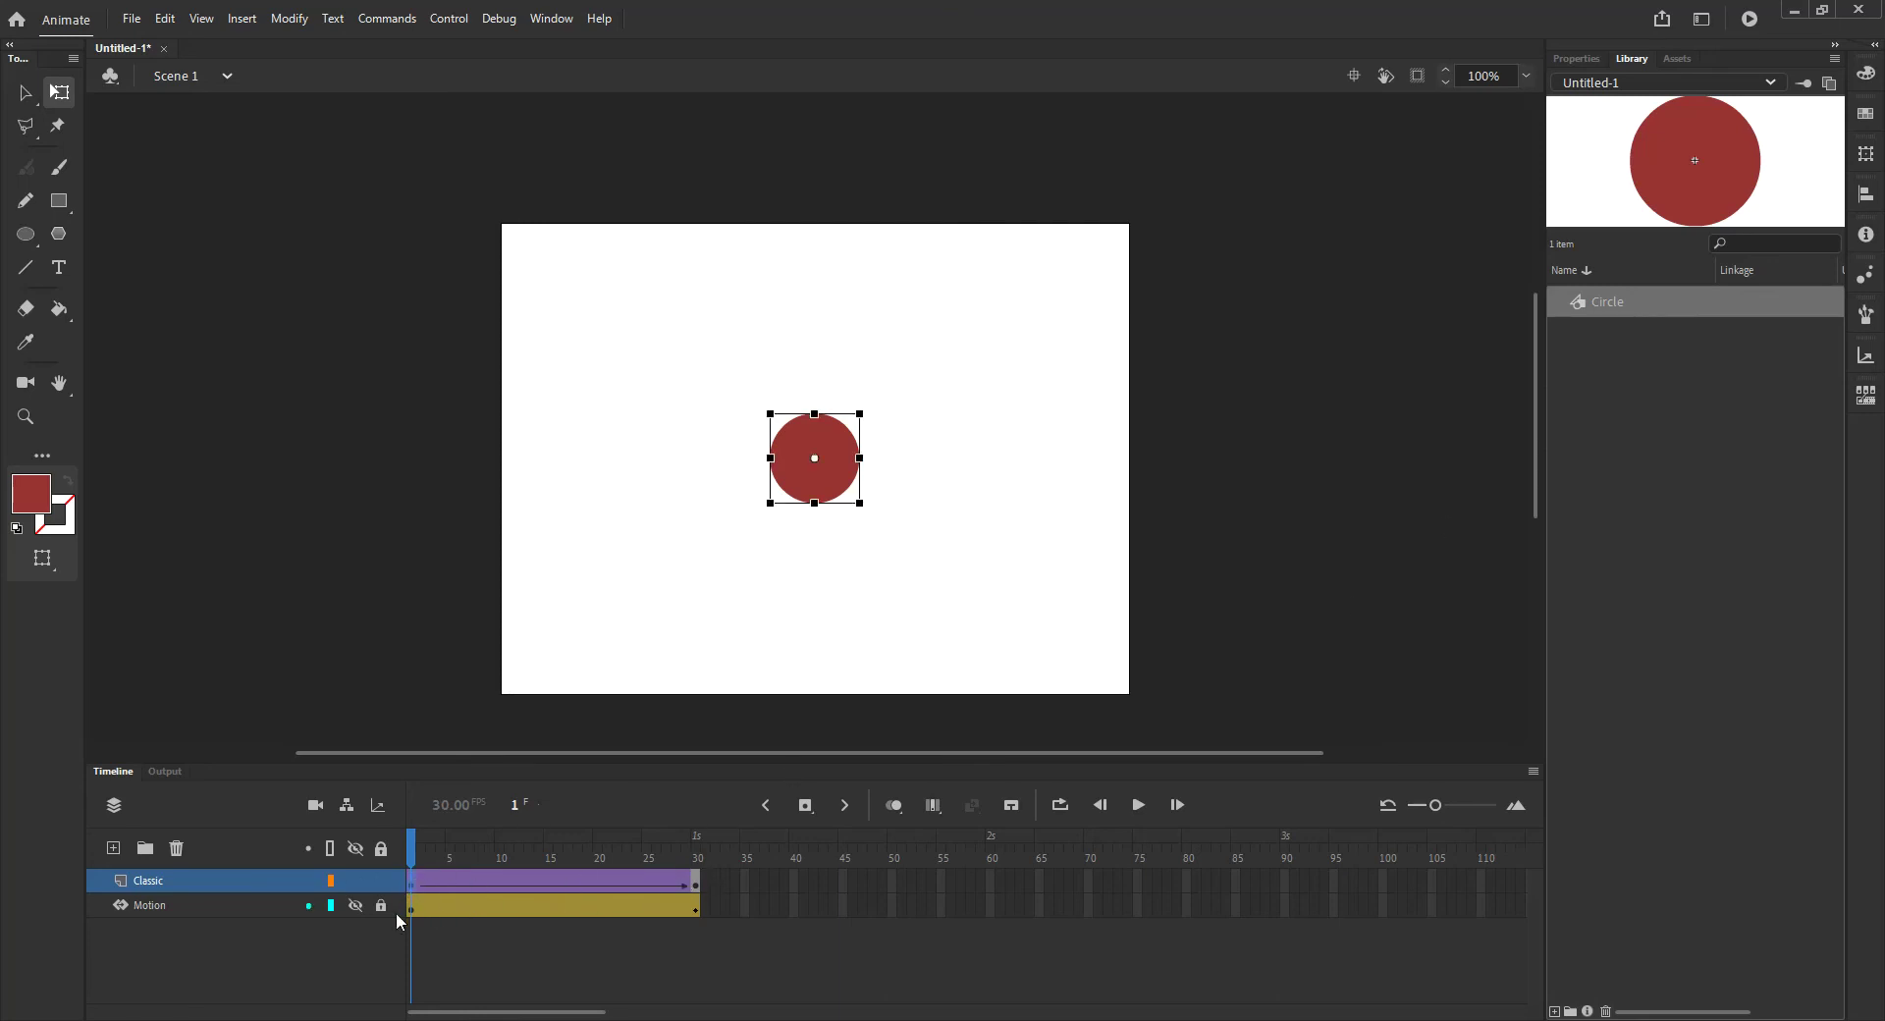
{"action": "left_click", "coordinate": [24, 93]}
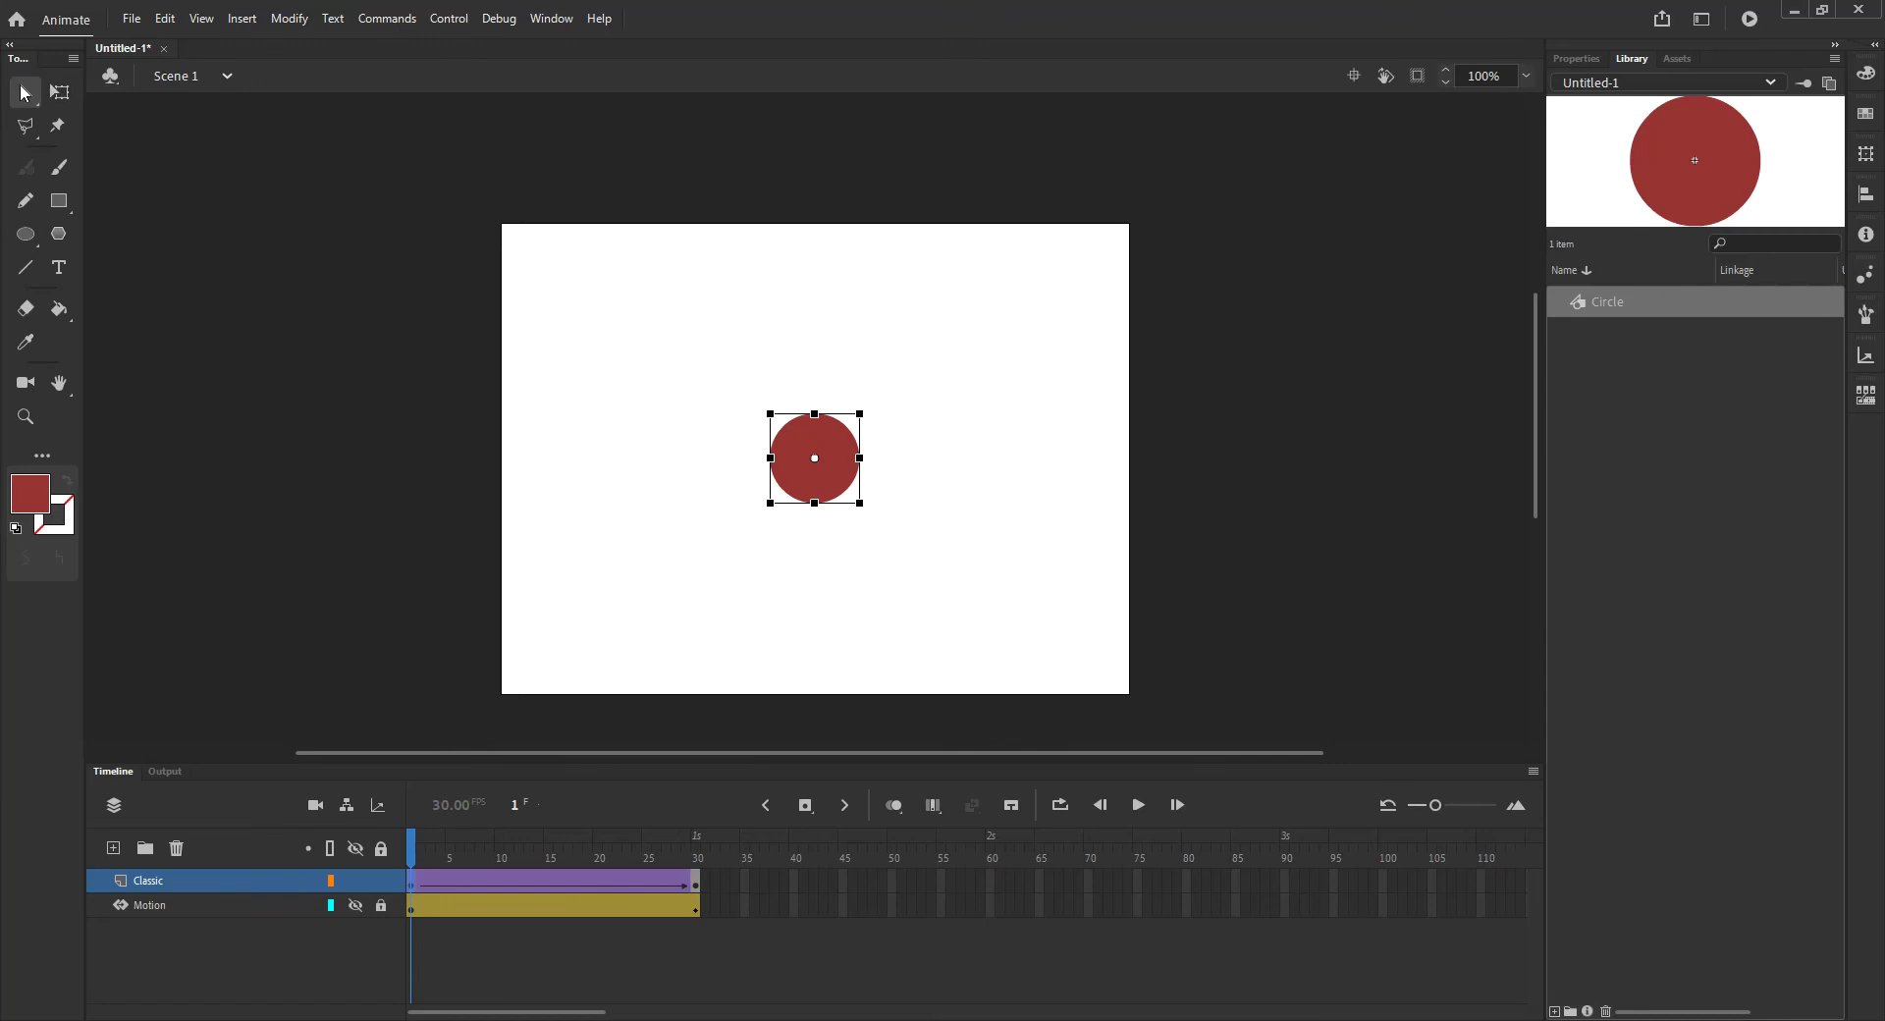
{"action": "left_click", "coordinate": [1569, 58]}
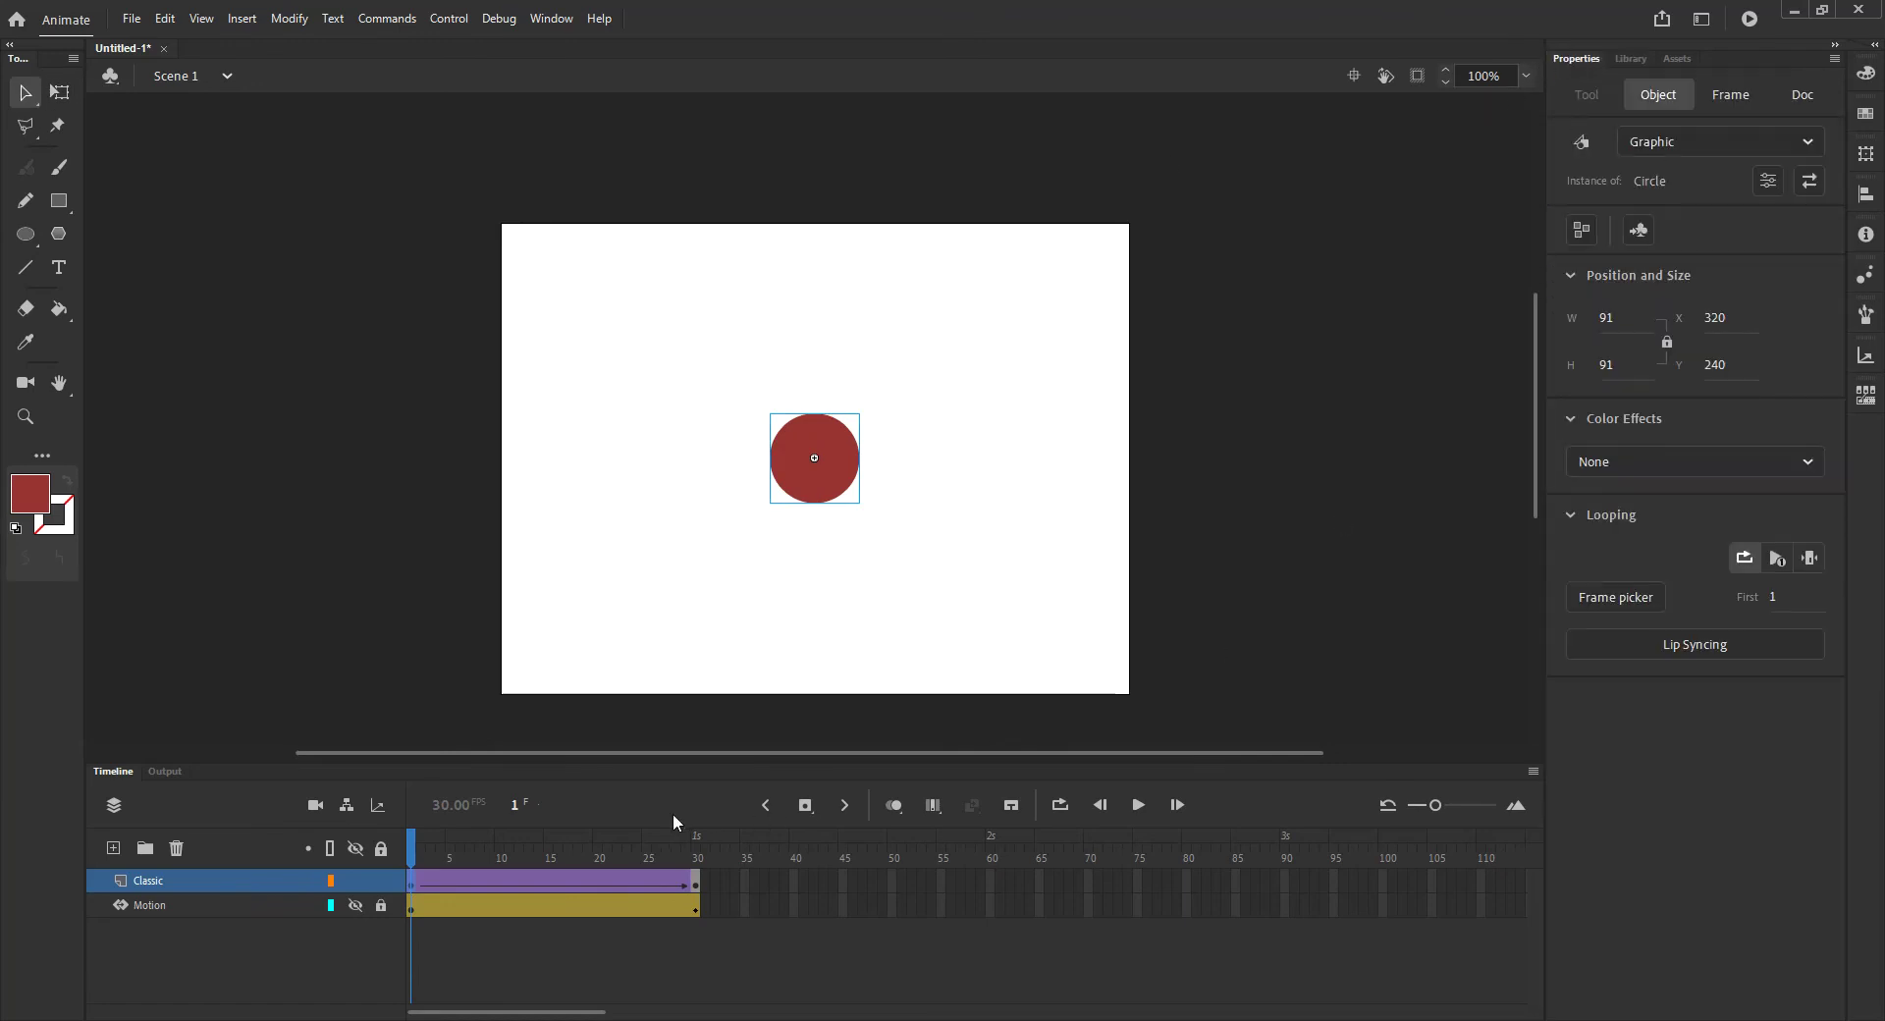
{"action": "left_click", "coordinate": [693, 885]}
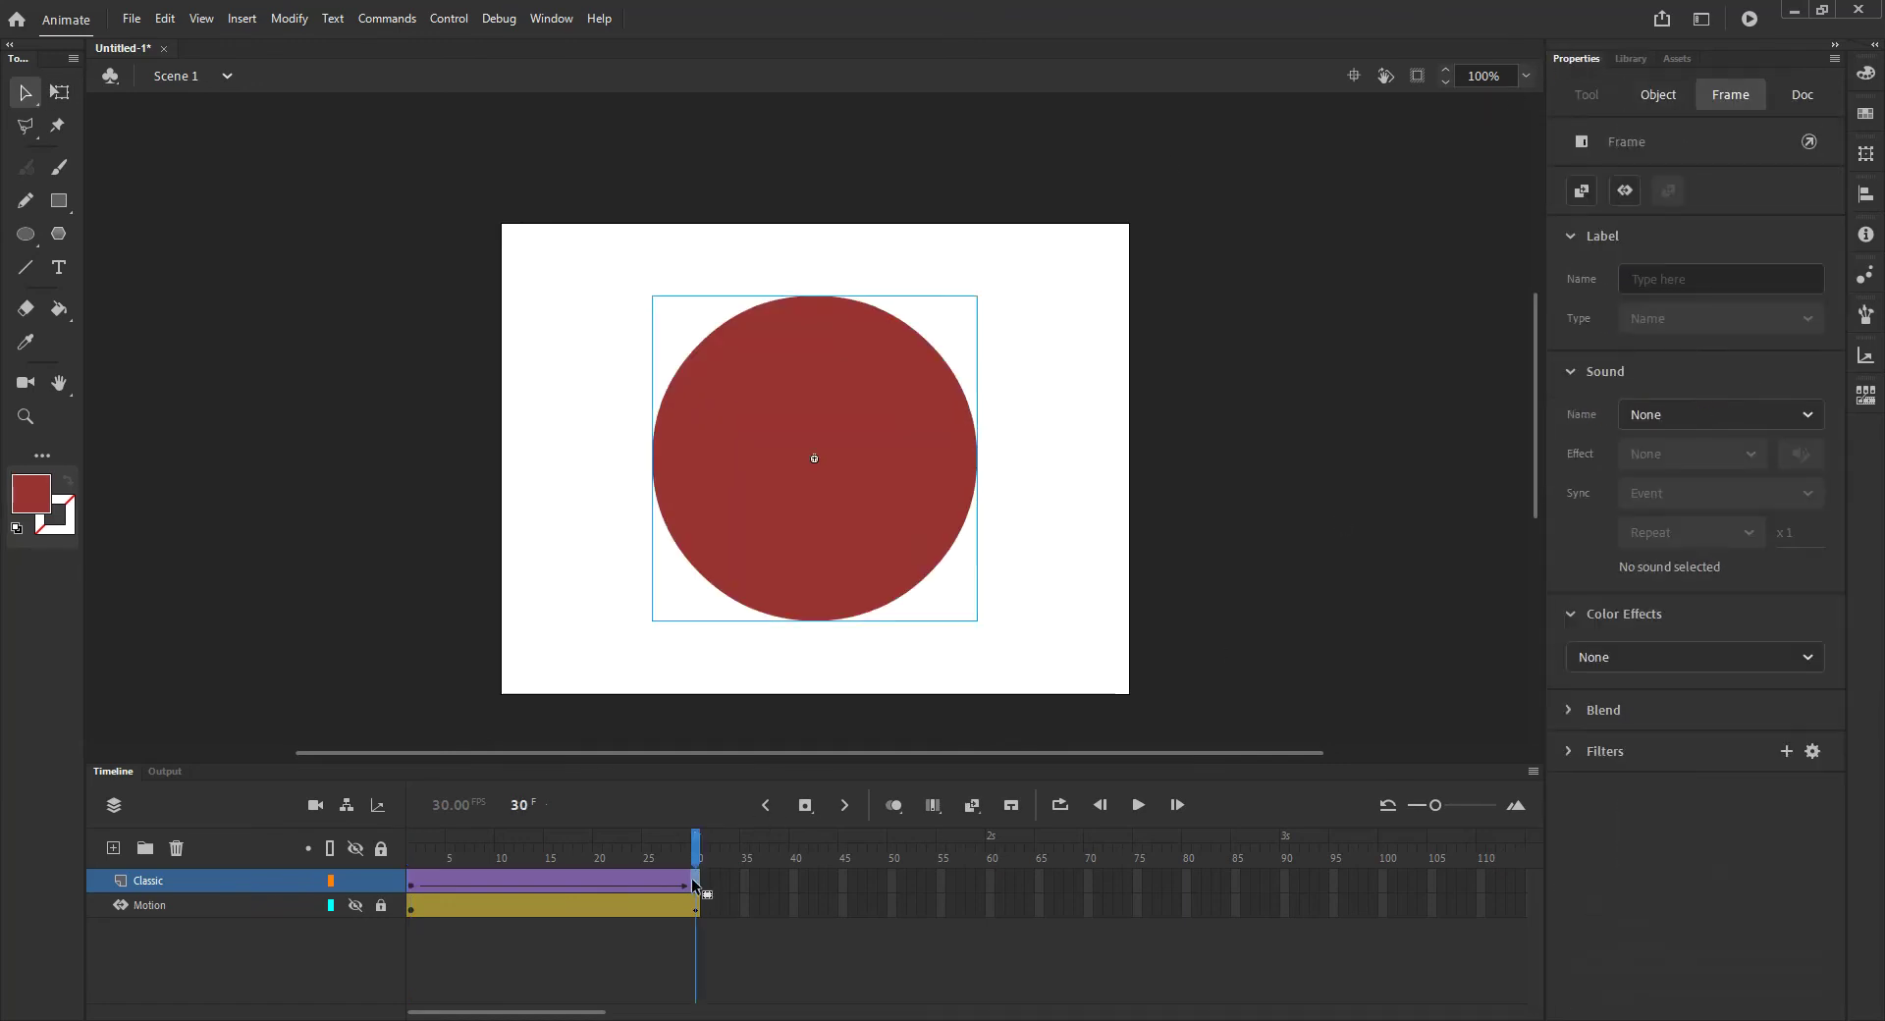
{"action": "left_click", "coordinate": [413, 887]}
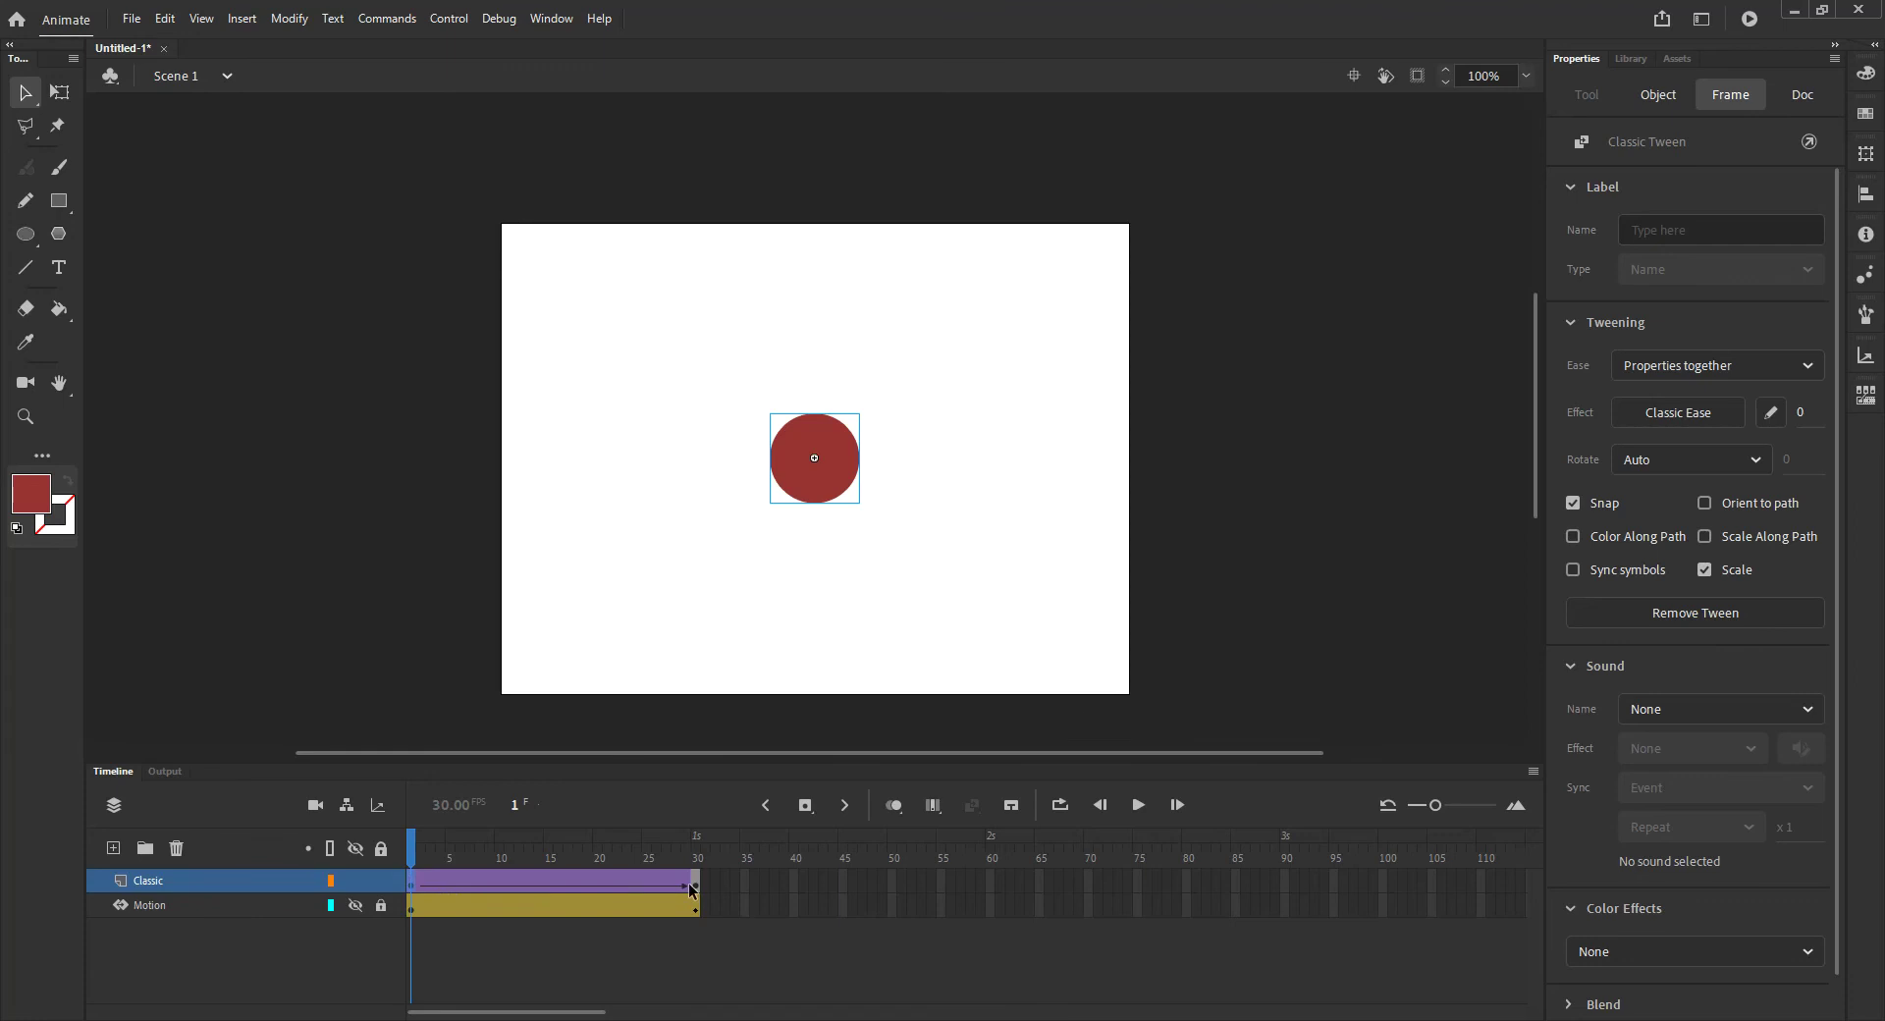
Step: Preview the Ease In, Ease Out, Ease In Out, No Ease and Custom ease categories
{"action": "left_click", "coordinate": [1711, 414]}
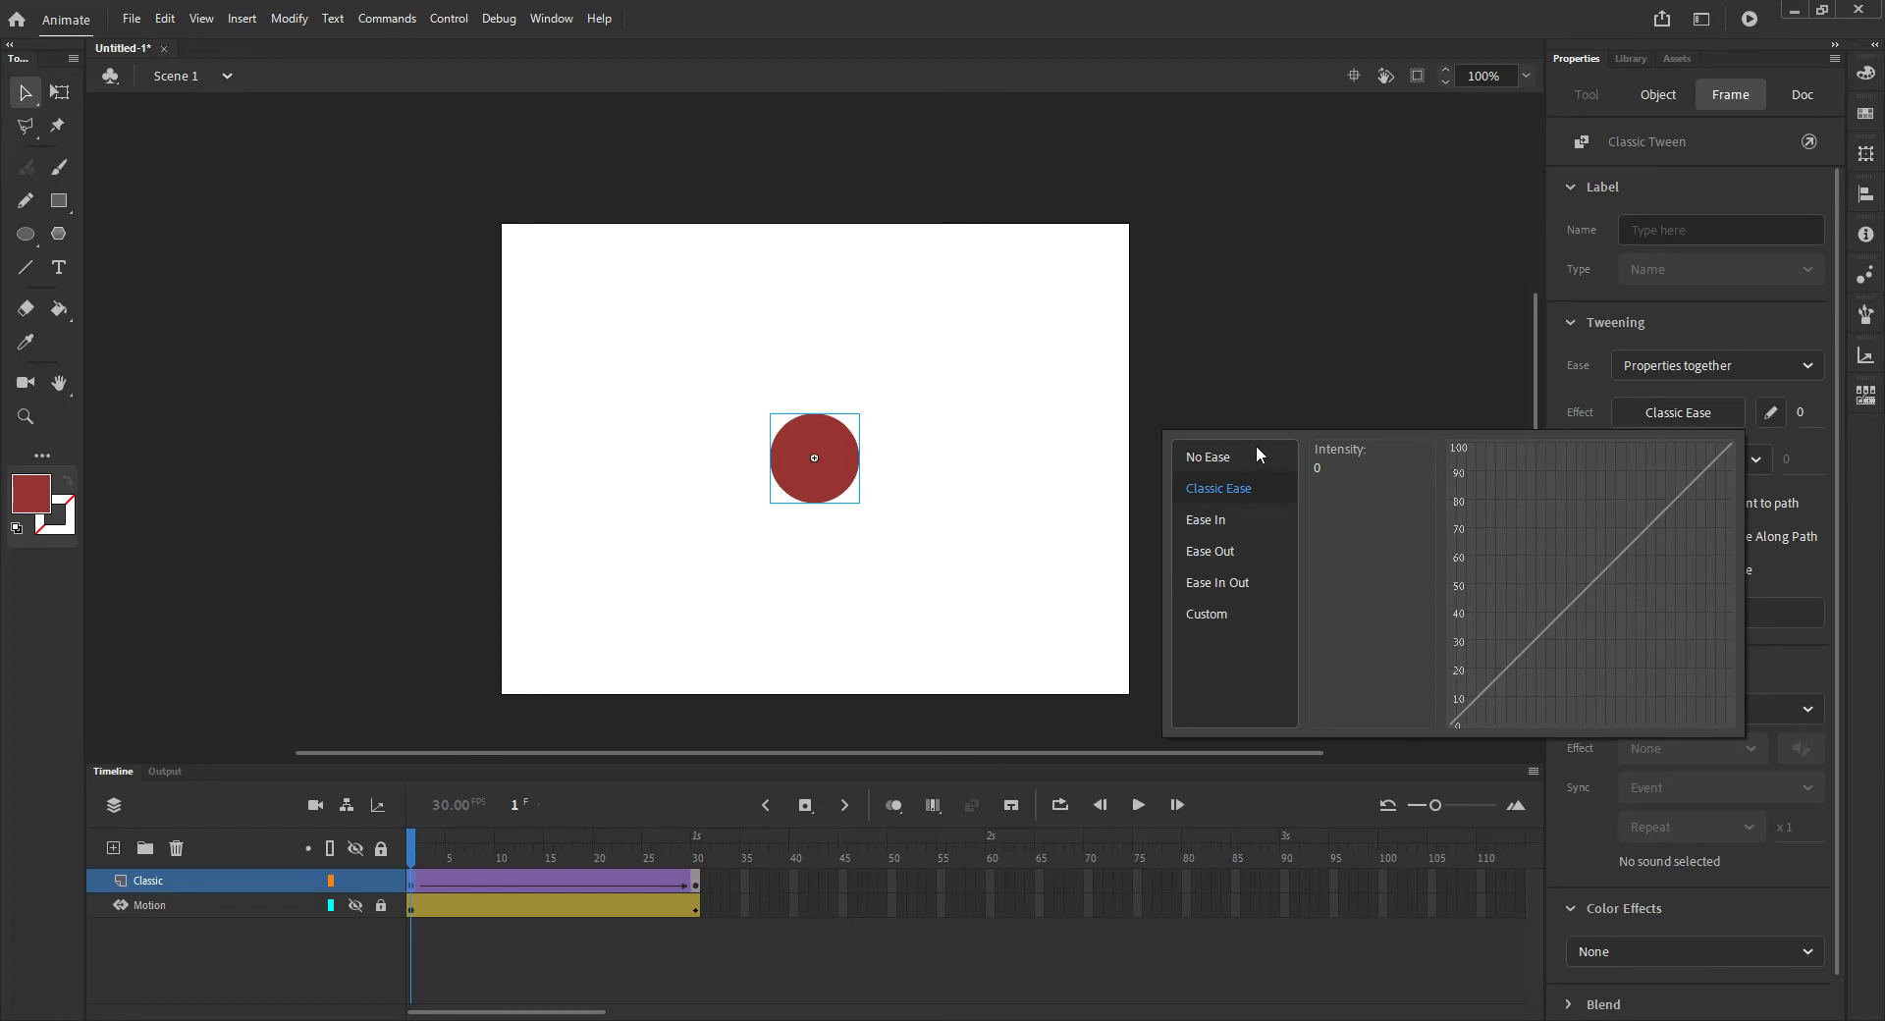
{"action": "left_click", "coordinate": [1200, 517]}
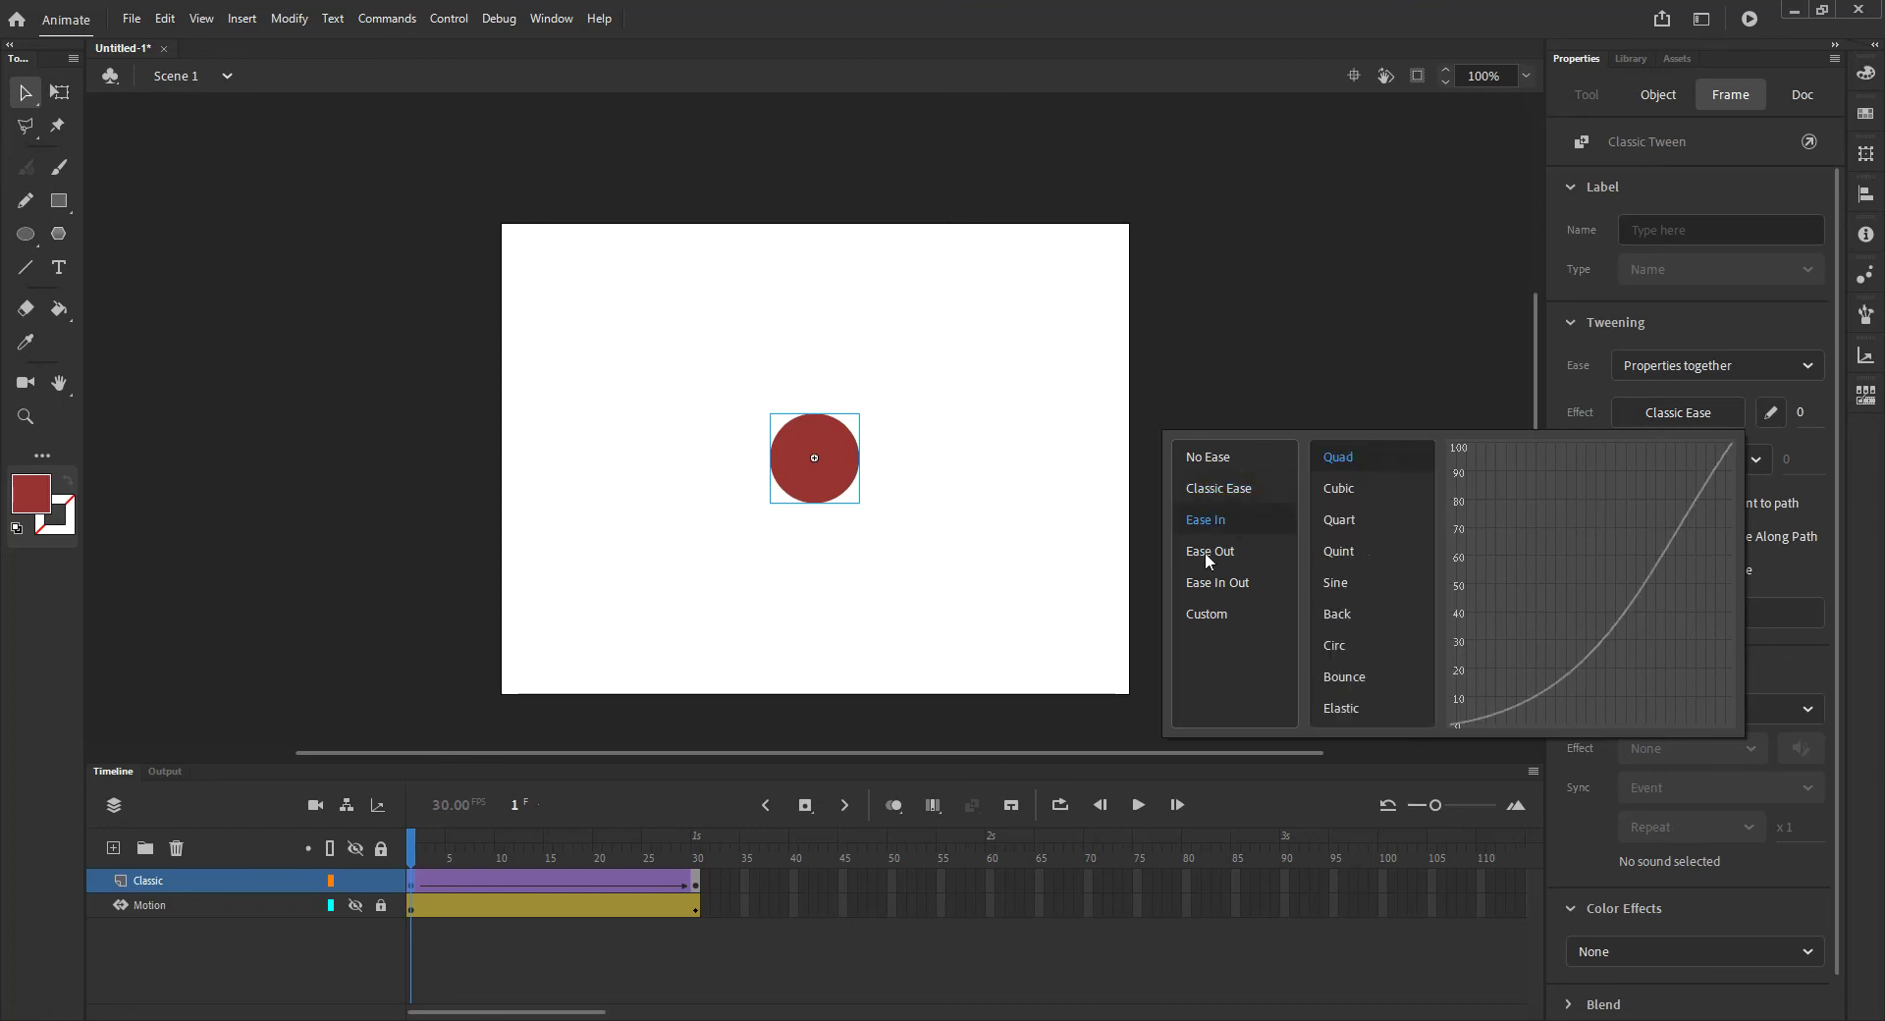
{"action": "left_click", "coordinate": [1205, 552]}
{"action": "left_click", "coordinate": [1208, 586]}
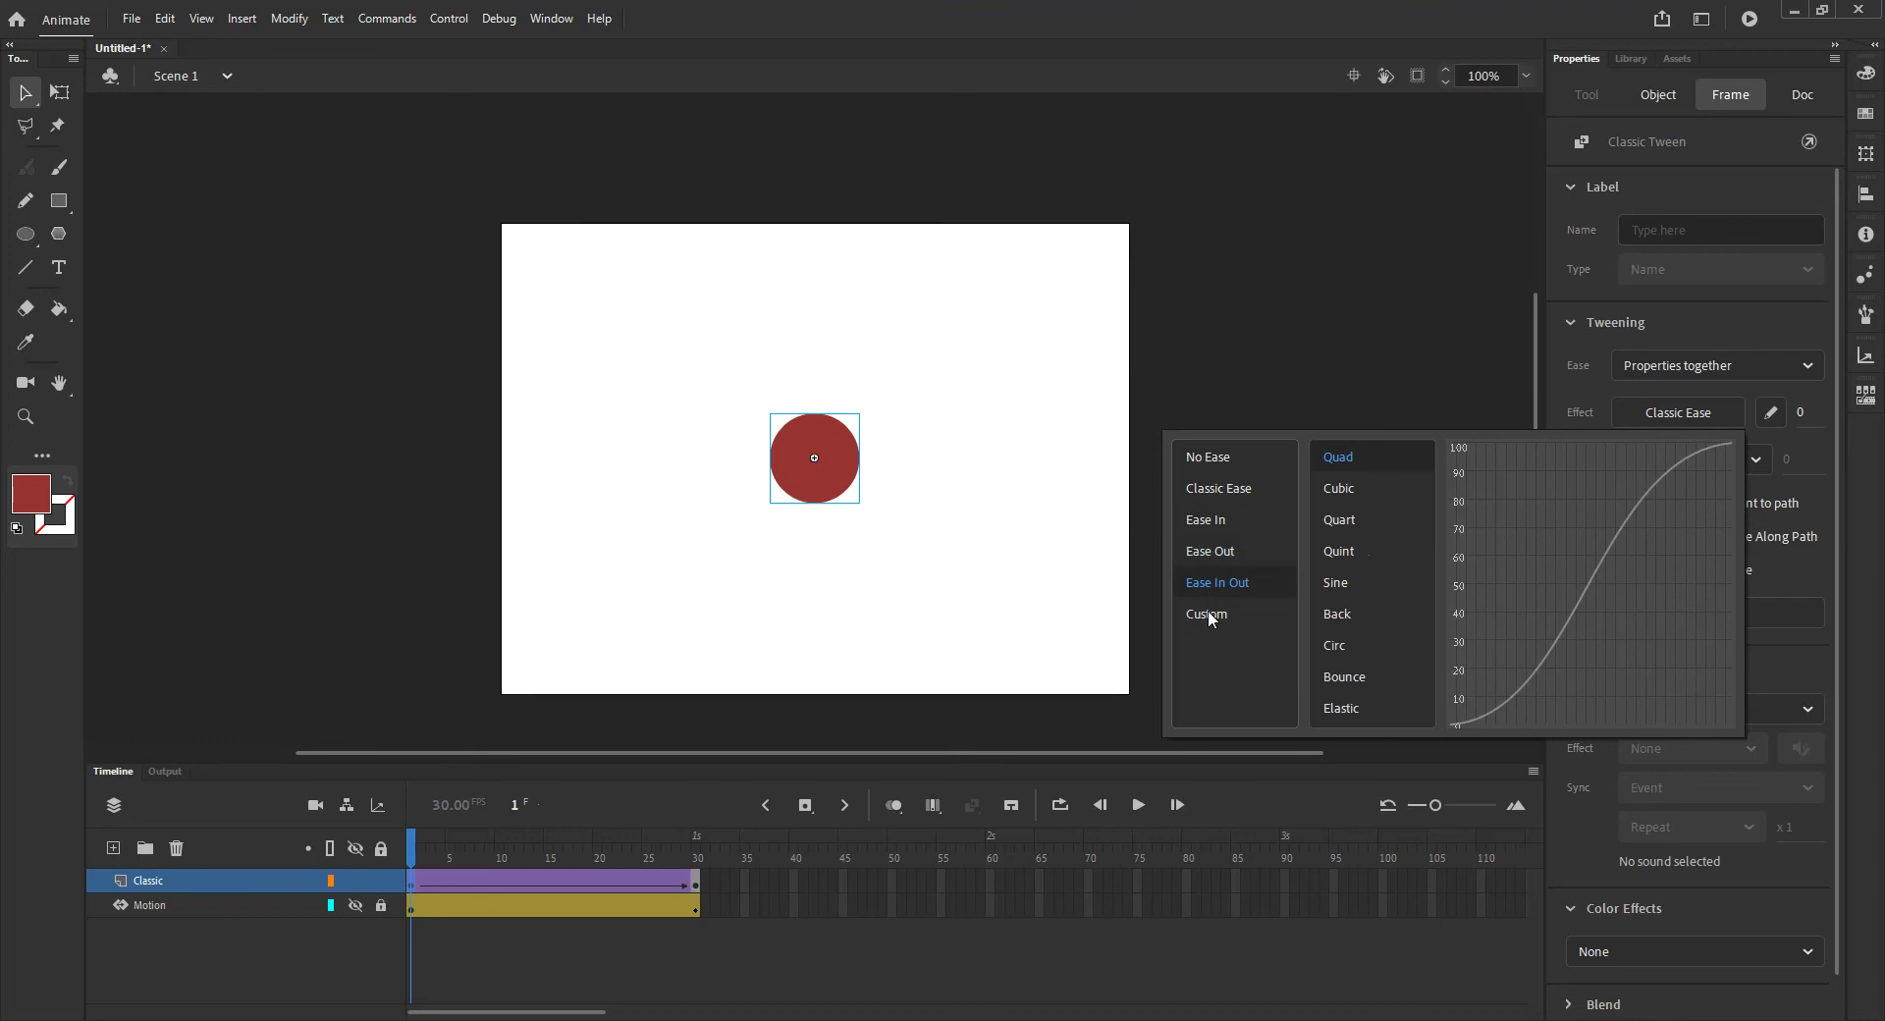
{"action": "left_click", "coordinate": [1214, 459]}
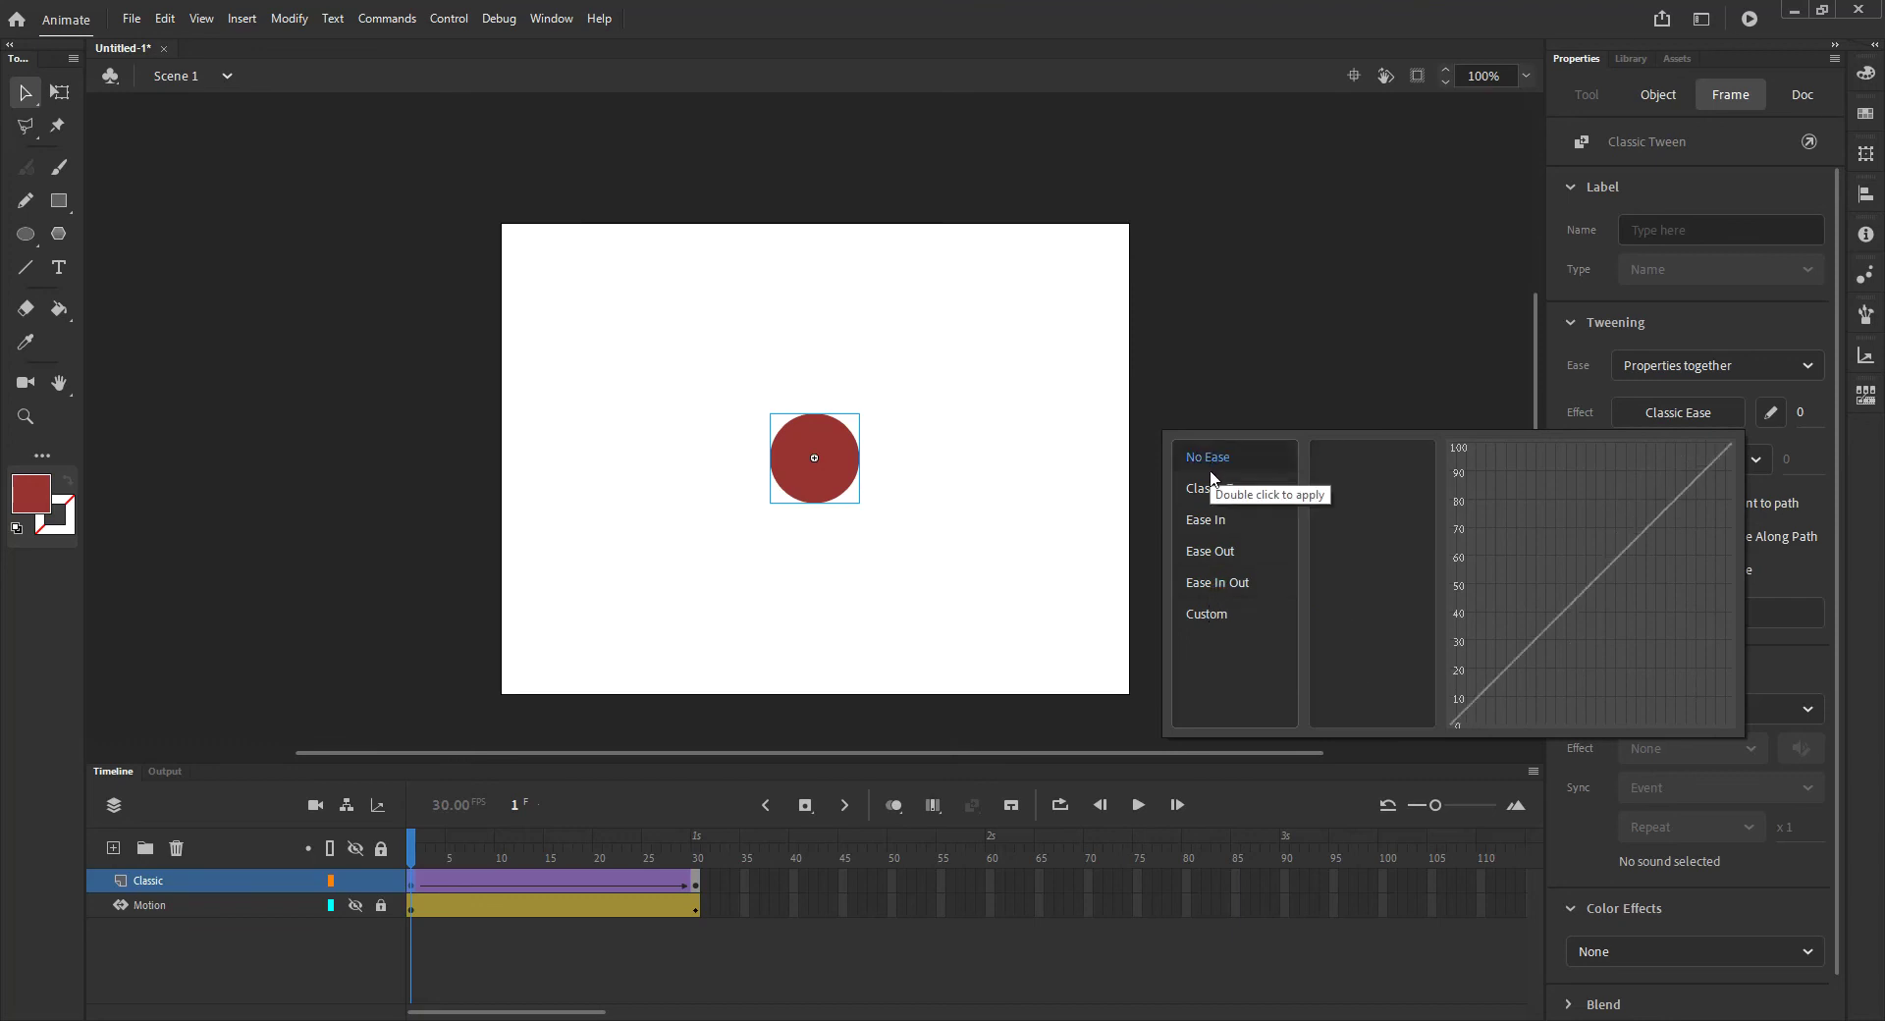
{"action": "left_click", "coordinate": [1216, 617]}
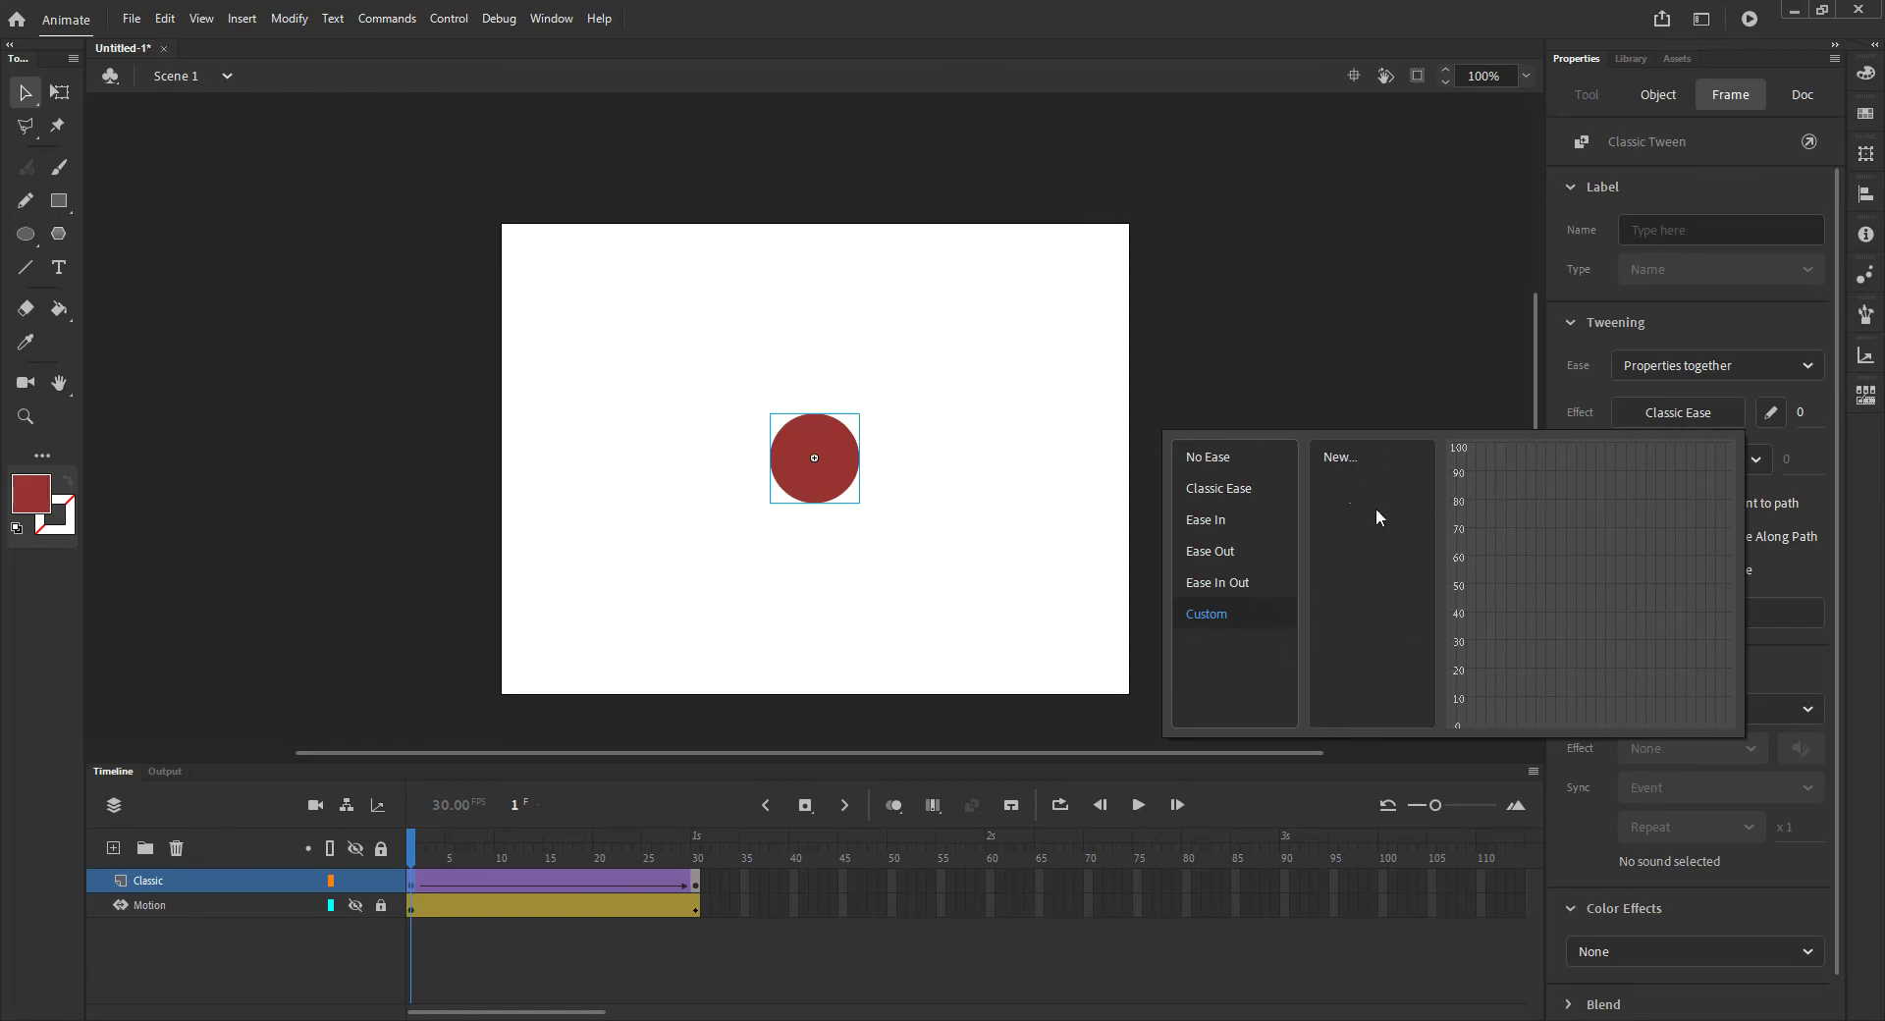
{"action": "left_click", "coordinate": [1226, 491]}
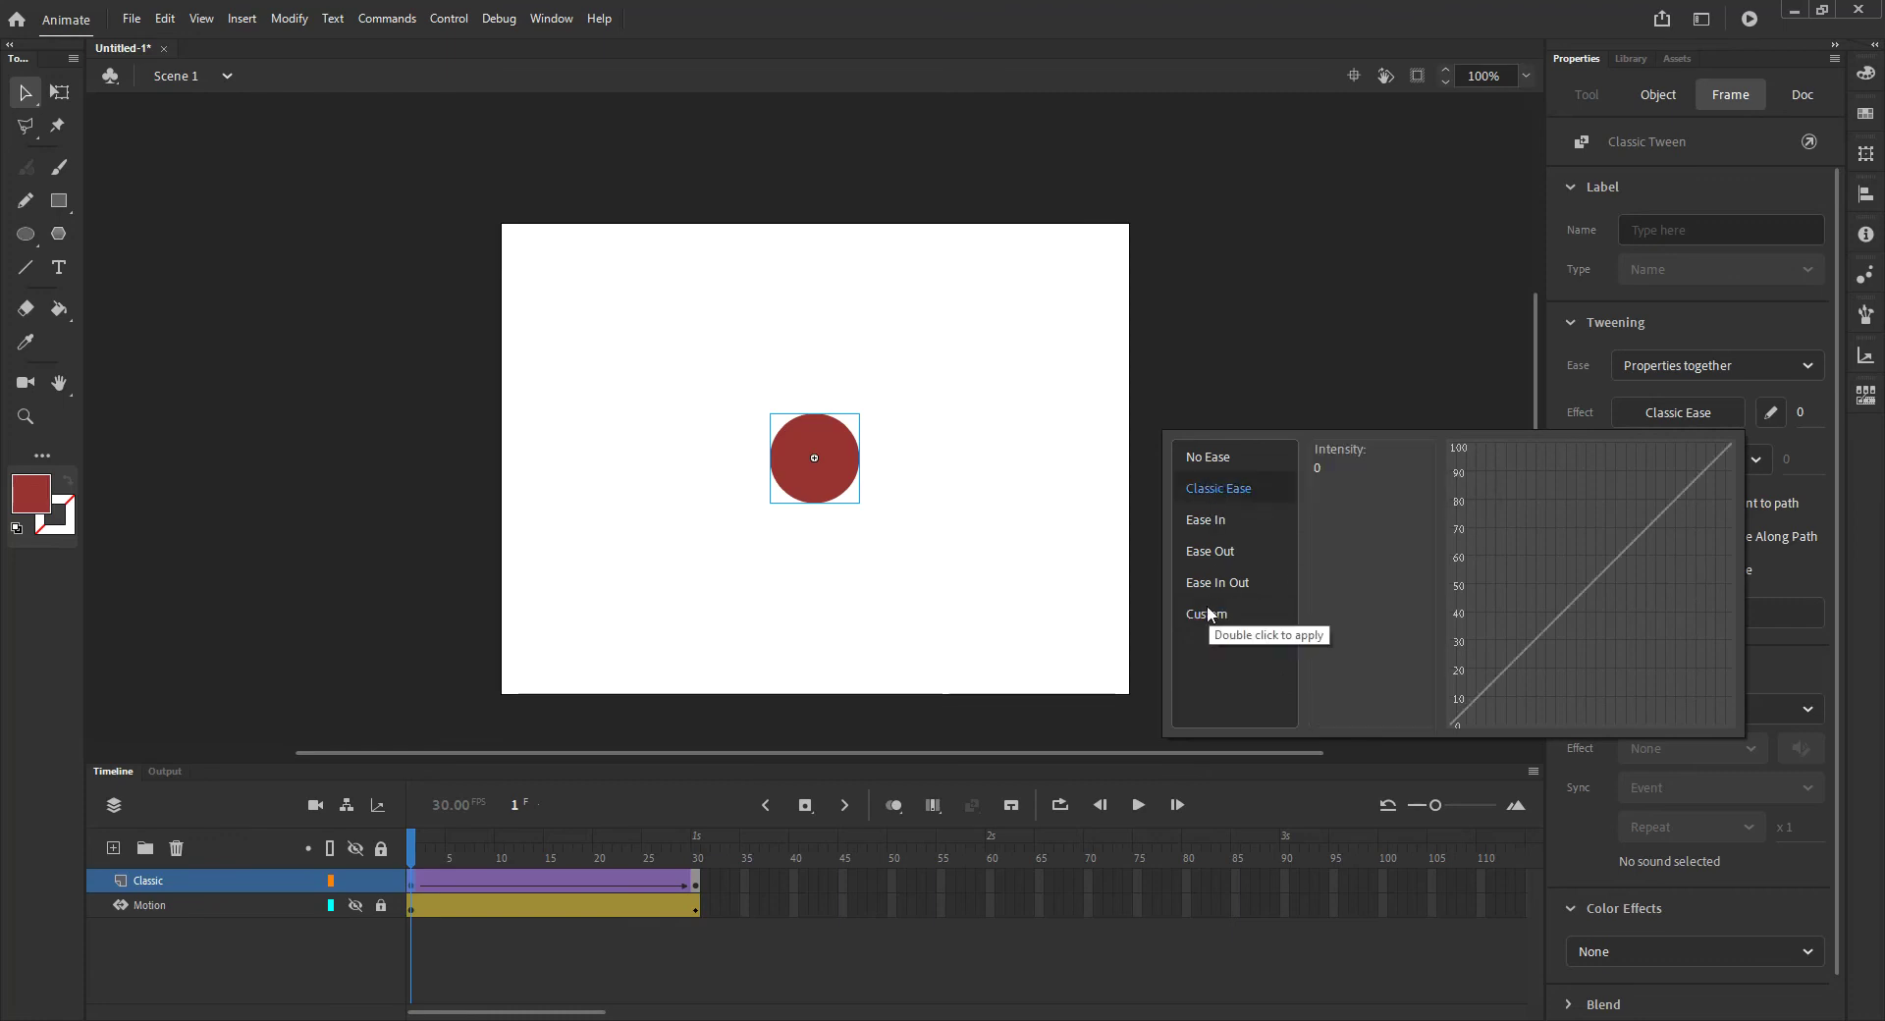
{"action": "left_click", "coordinate": [1208, 524]}
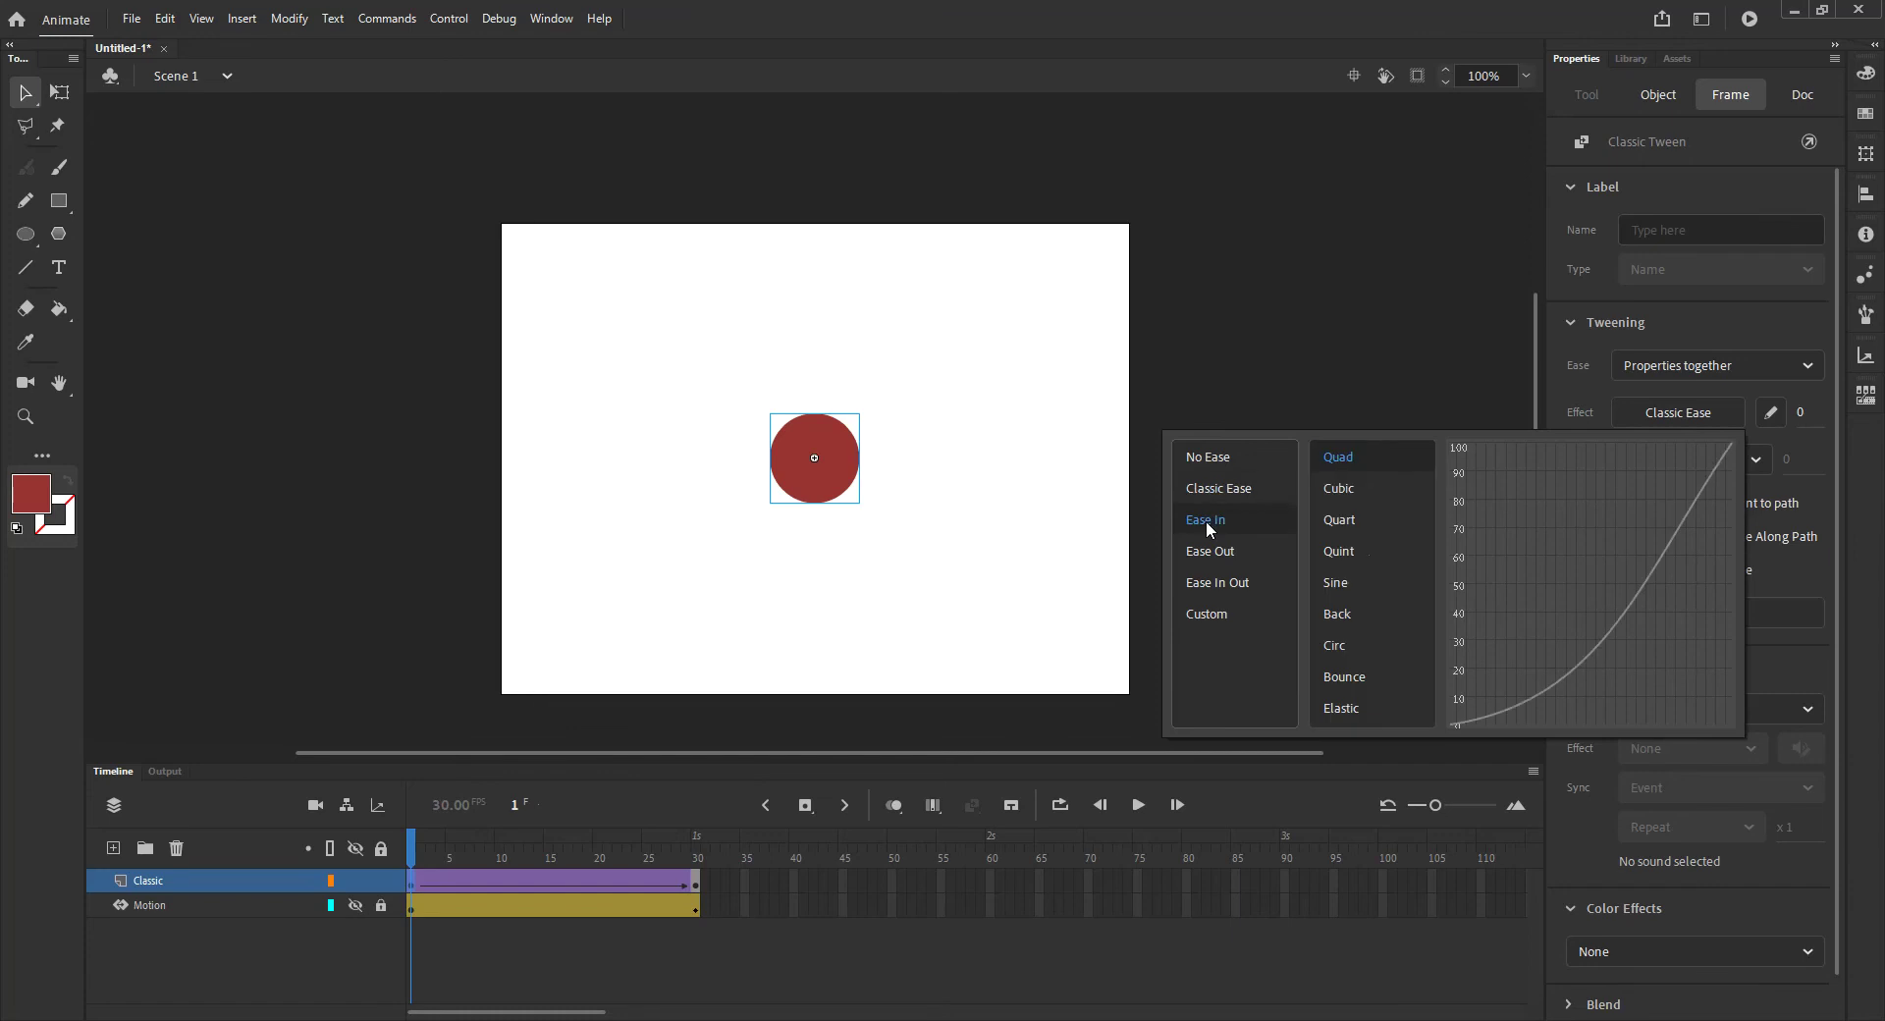
{"action": "left_click", "coordinate": [1216, 546]}
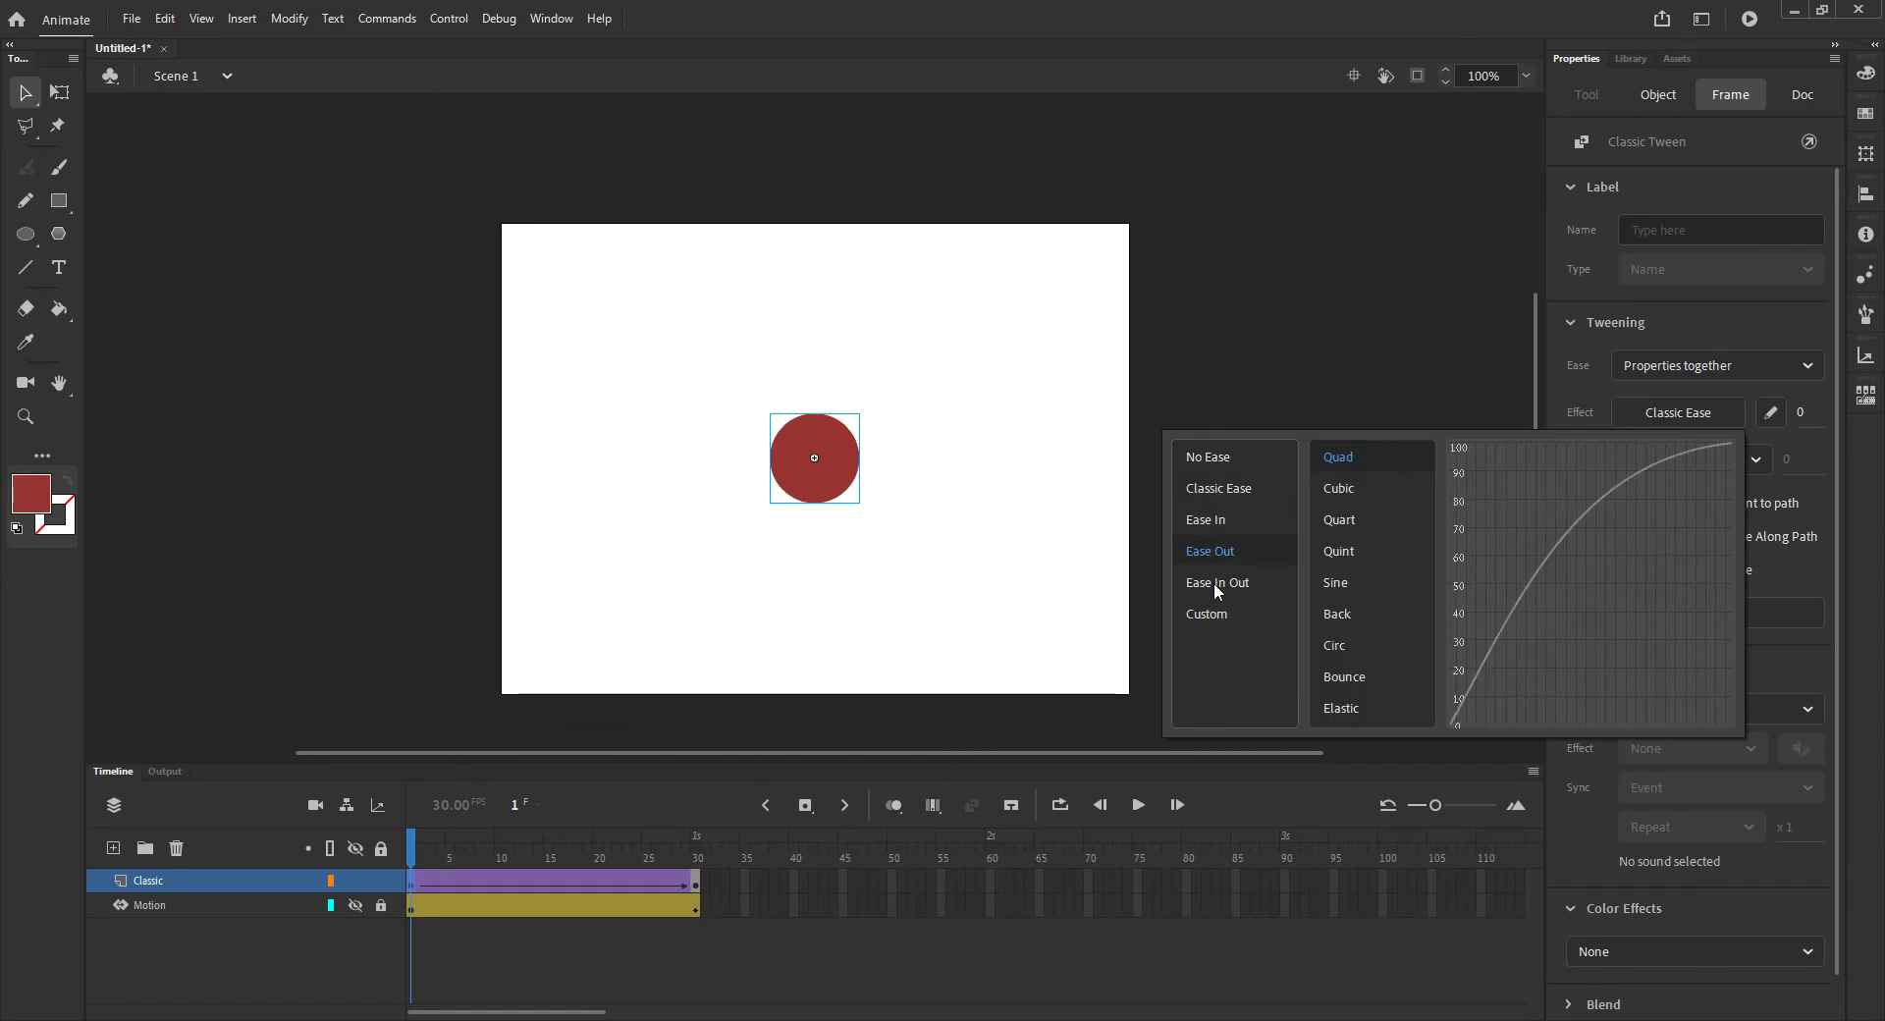
{"action": "left_click", "coordinate": [1213, 581]}
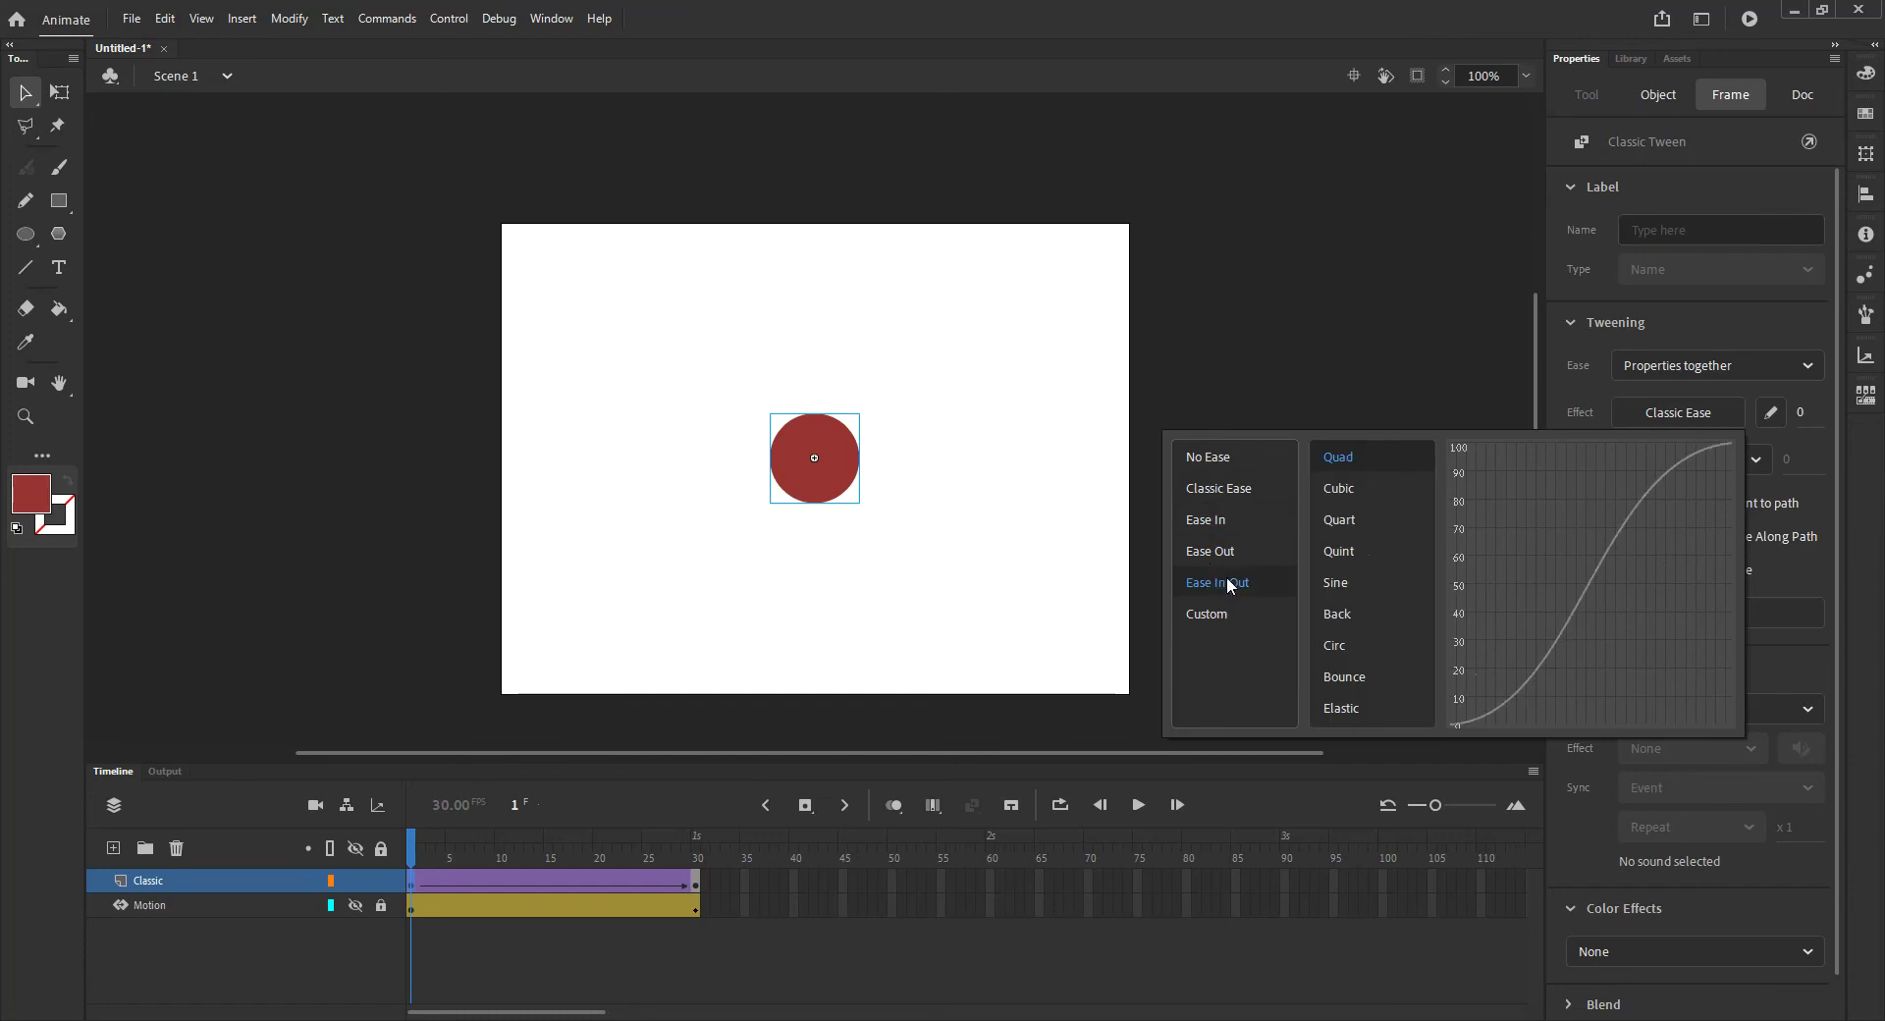
{"action": "left_click", "coordinate": [1226, 522]}
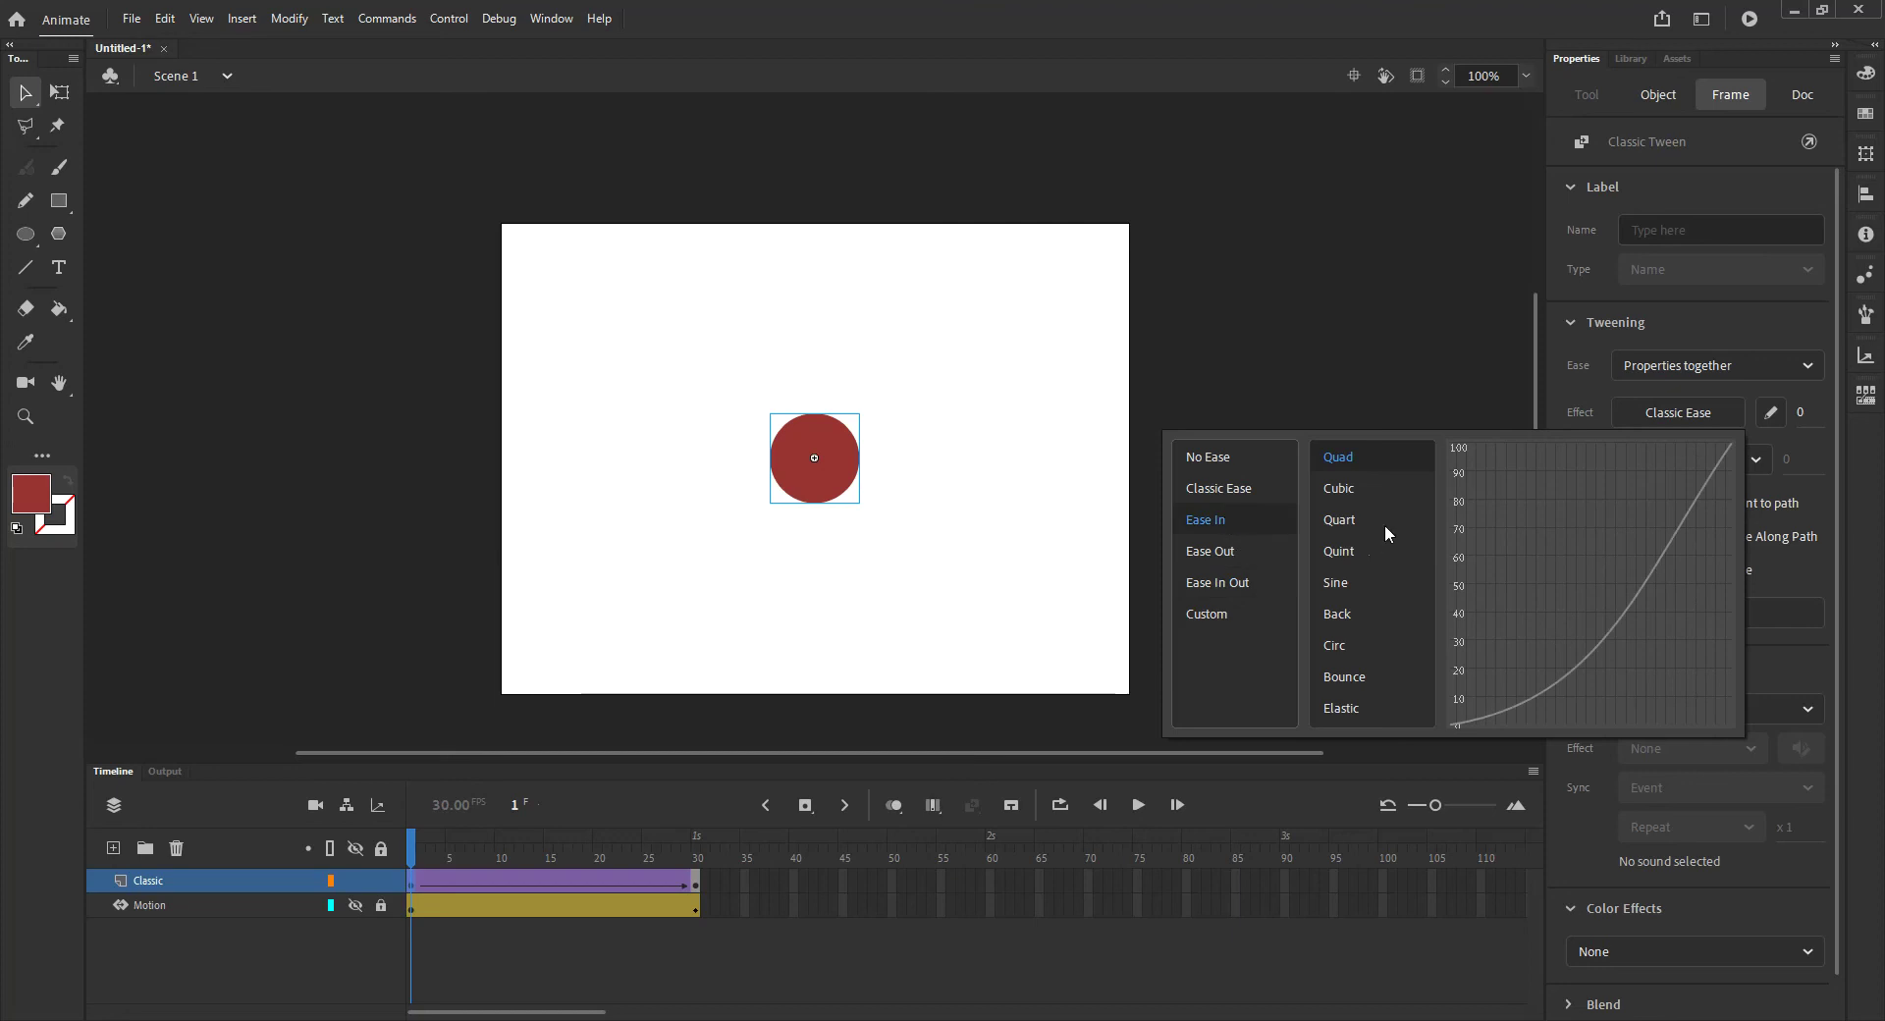
Step: Compare the Sine, Quad and Cubic Ease In curves, then apply Cubic Ease-In
{"action": "left_click", "coordinate": [1336, 584]}
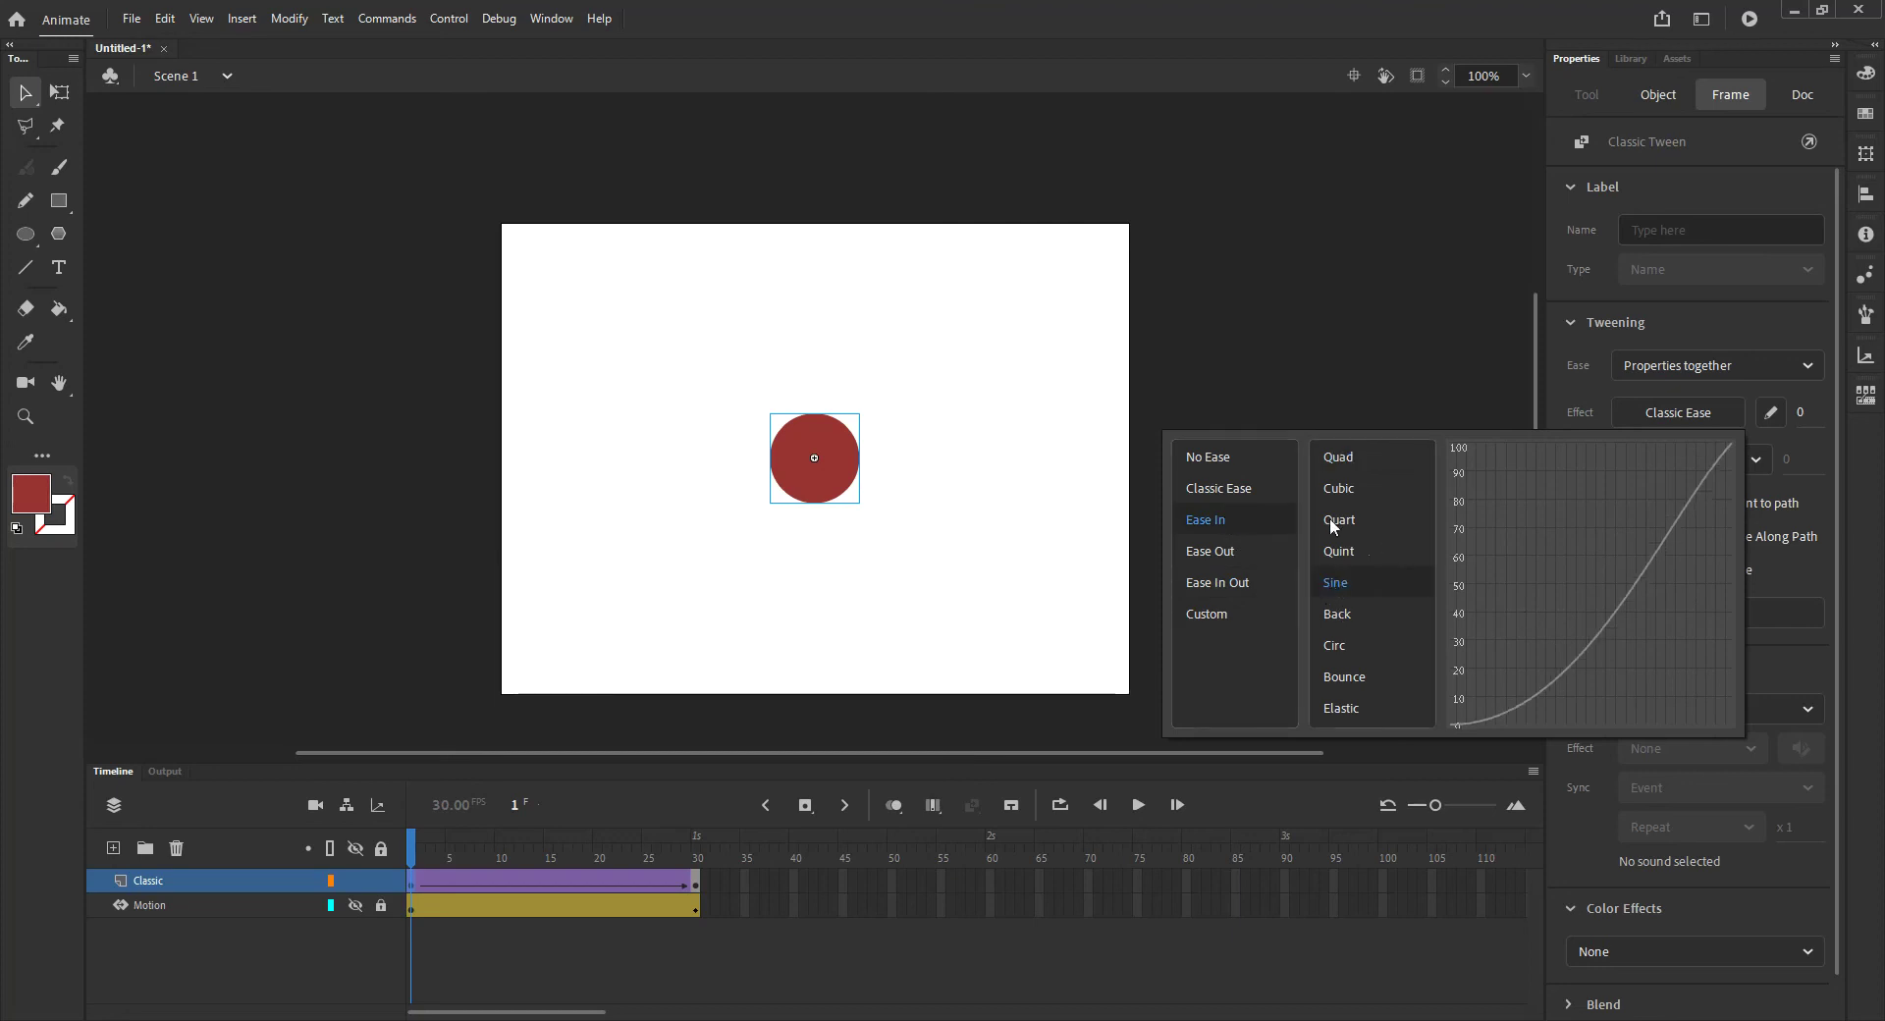
{"action": "left_click", "coordinate": [1341, 481]}
{"action": "left_click", "coordinate": [1344, 456]}
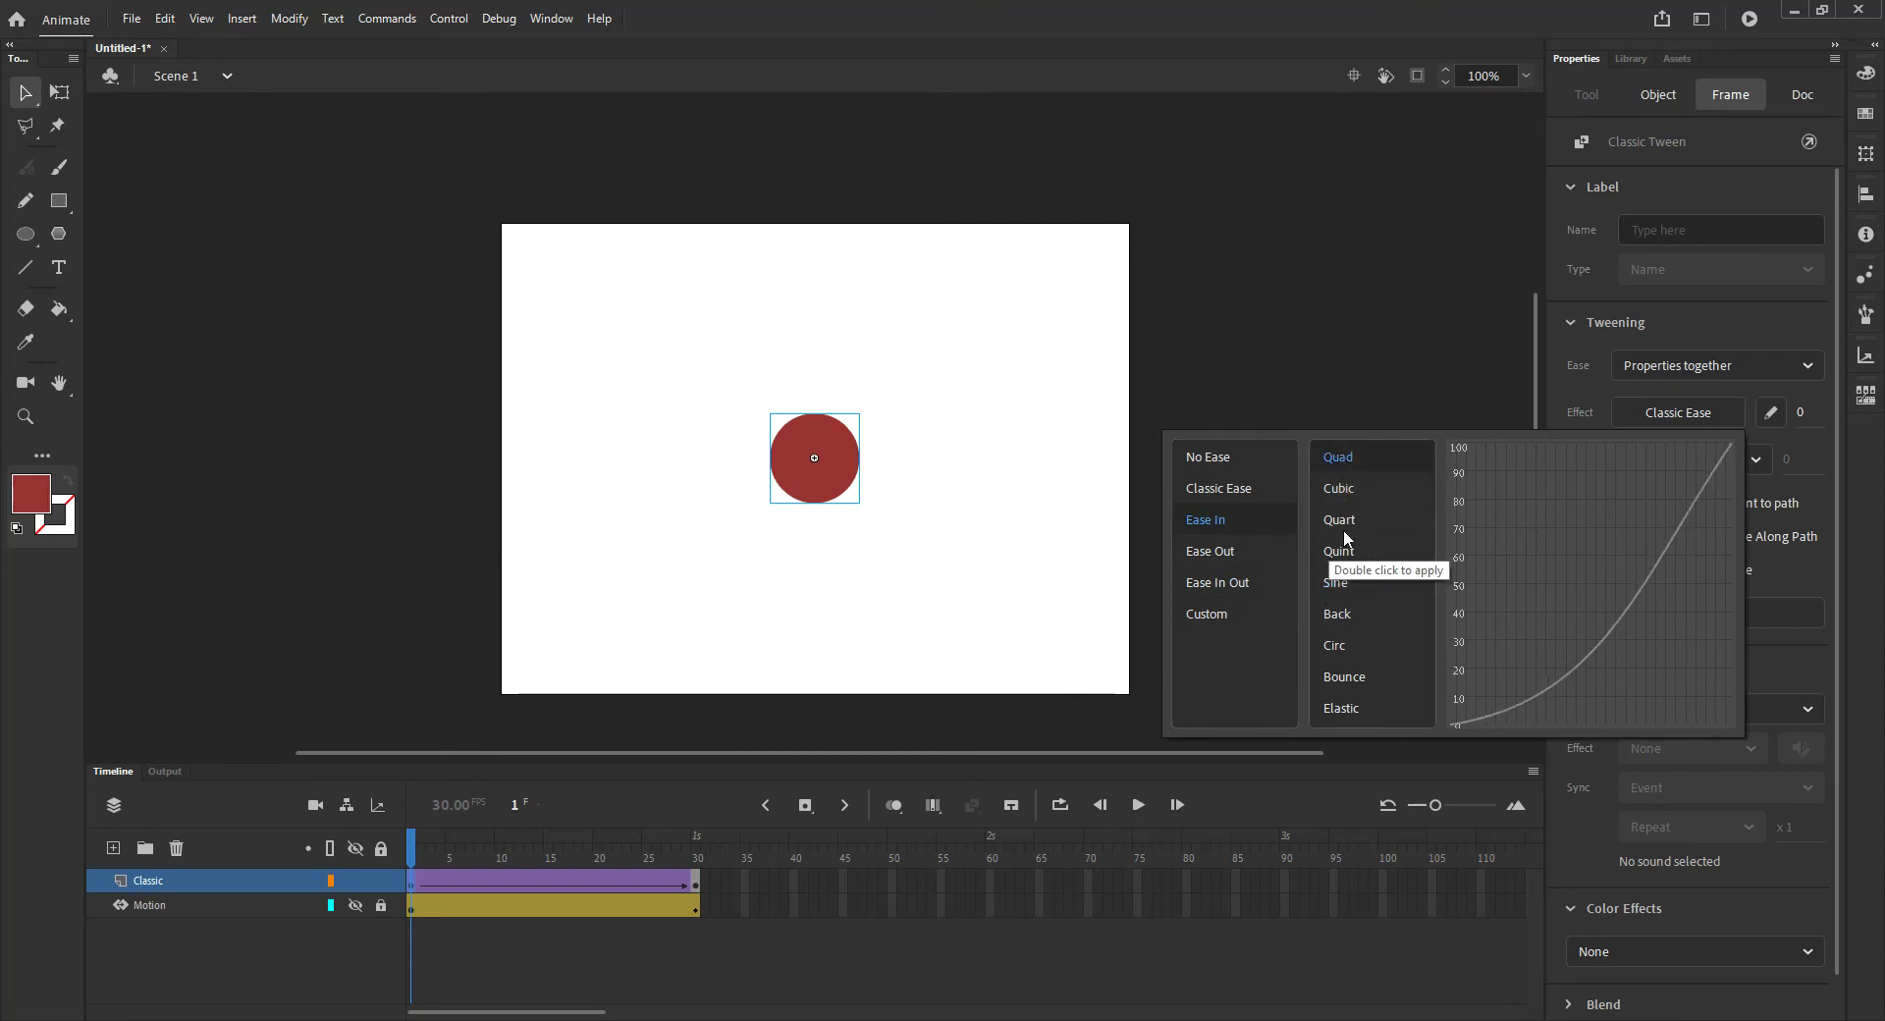
{"action": "left_click", "coordinate": [1341, 488]}
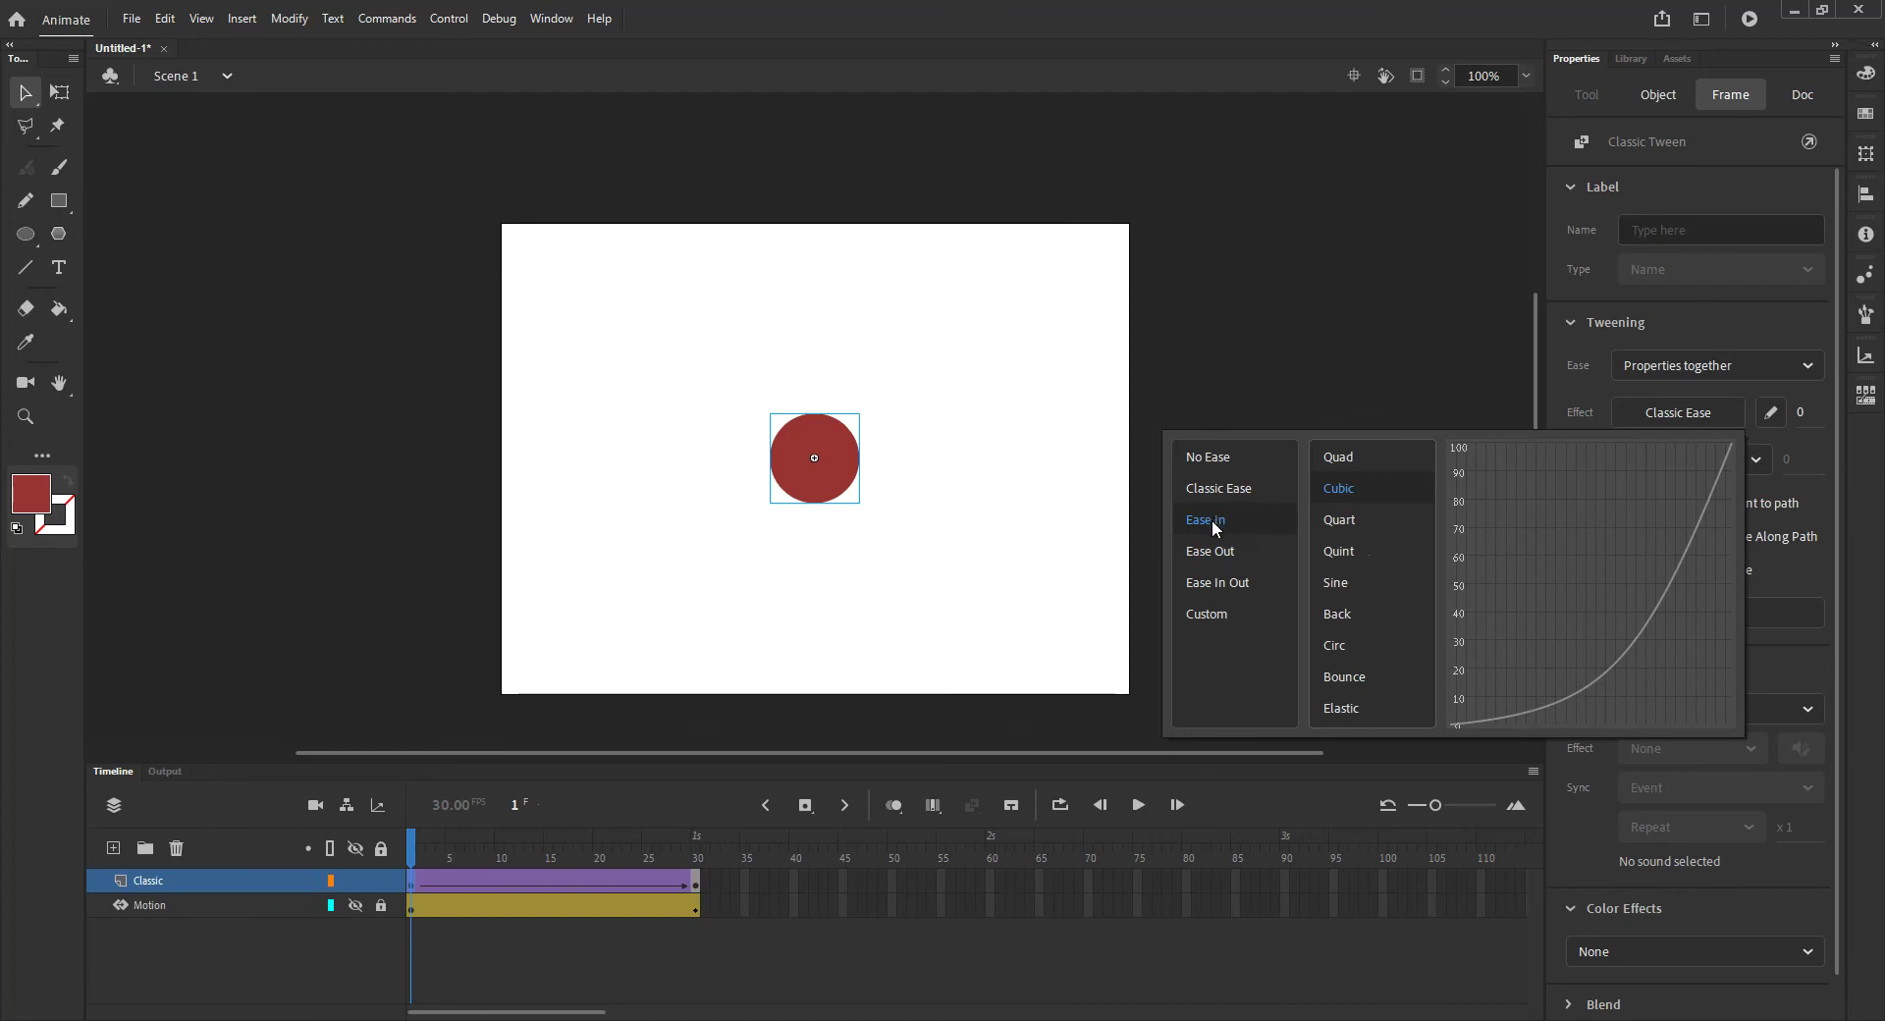
{"action": "double_click", "coordinate": [1343, 491]}
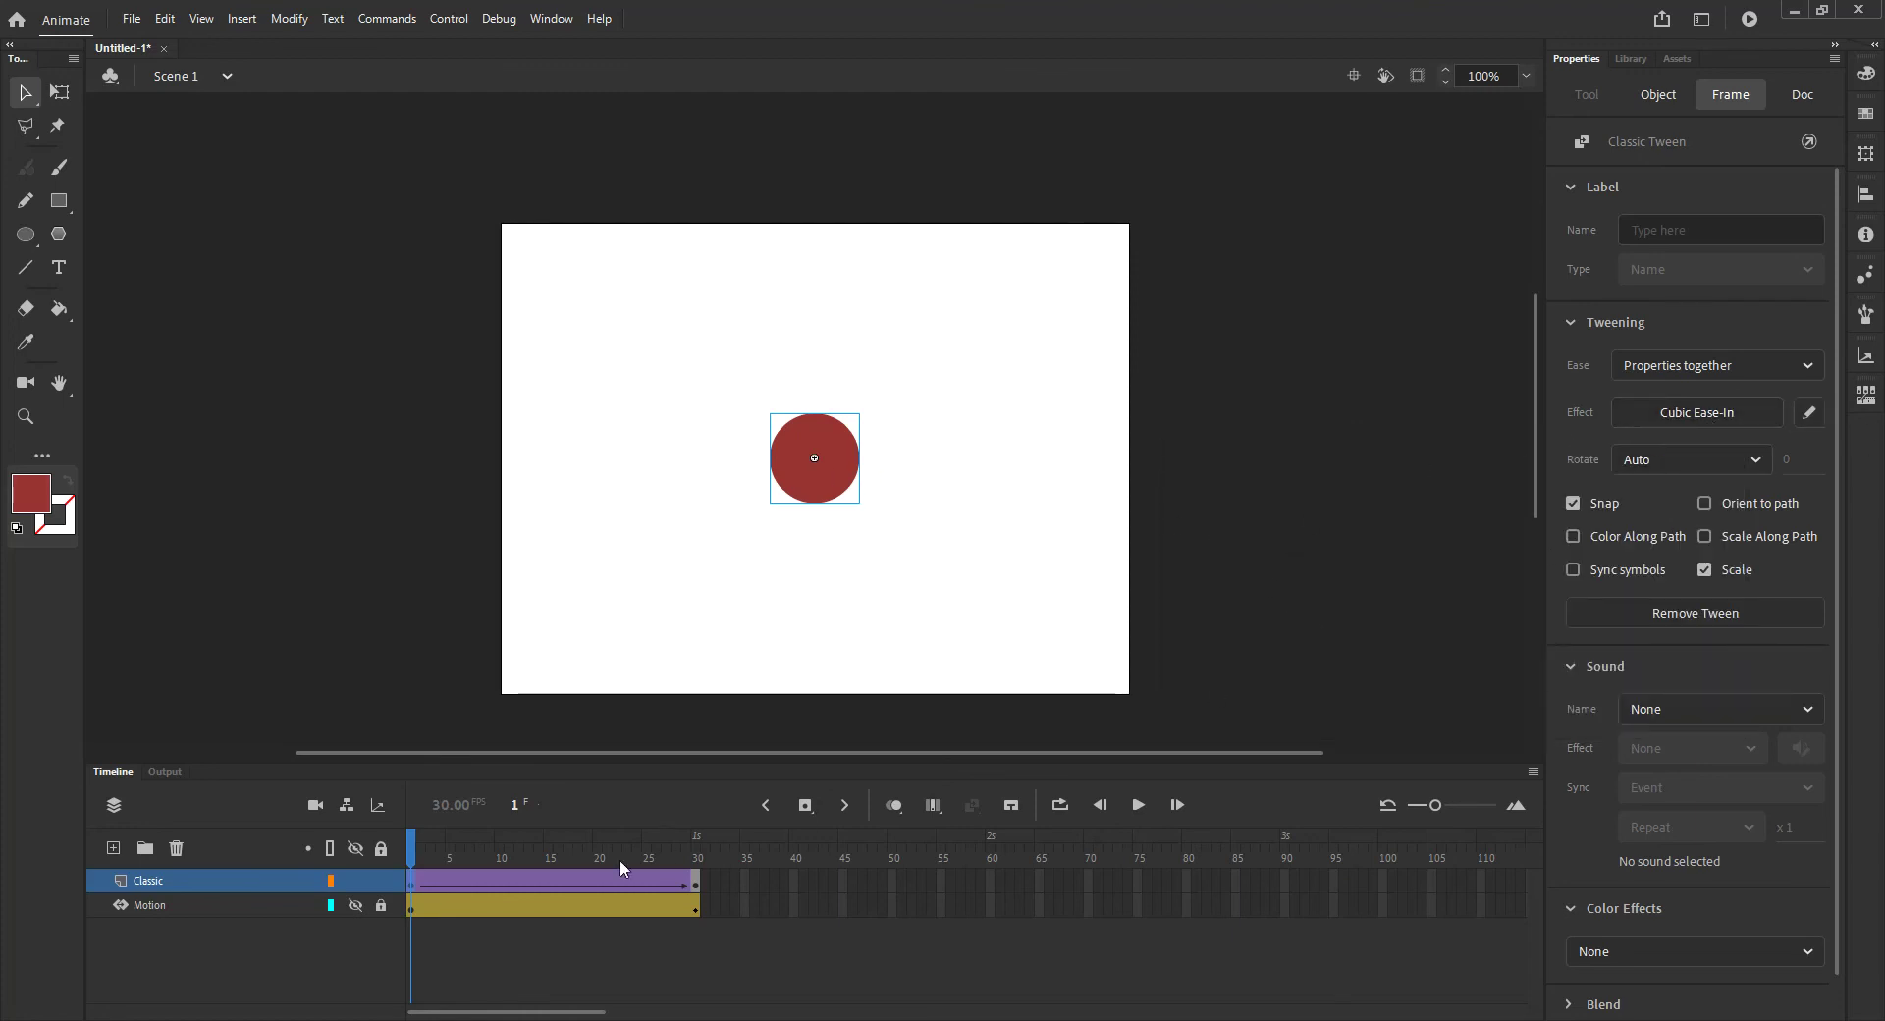
Step: Scrub and play the Cubic Ease-In tween twice, then return near frame 1
{"action": "mouse_move", "coordinate": [424, 846]}
{"action": "left_mouse_down"}
{"action": "mouse_move", "coordinate": [687, 864]}
{"action": "mouse_move", "coordinate": [418, 878]}
{"action": "left_mouse_up"}
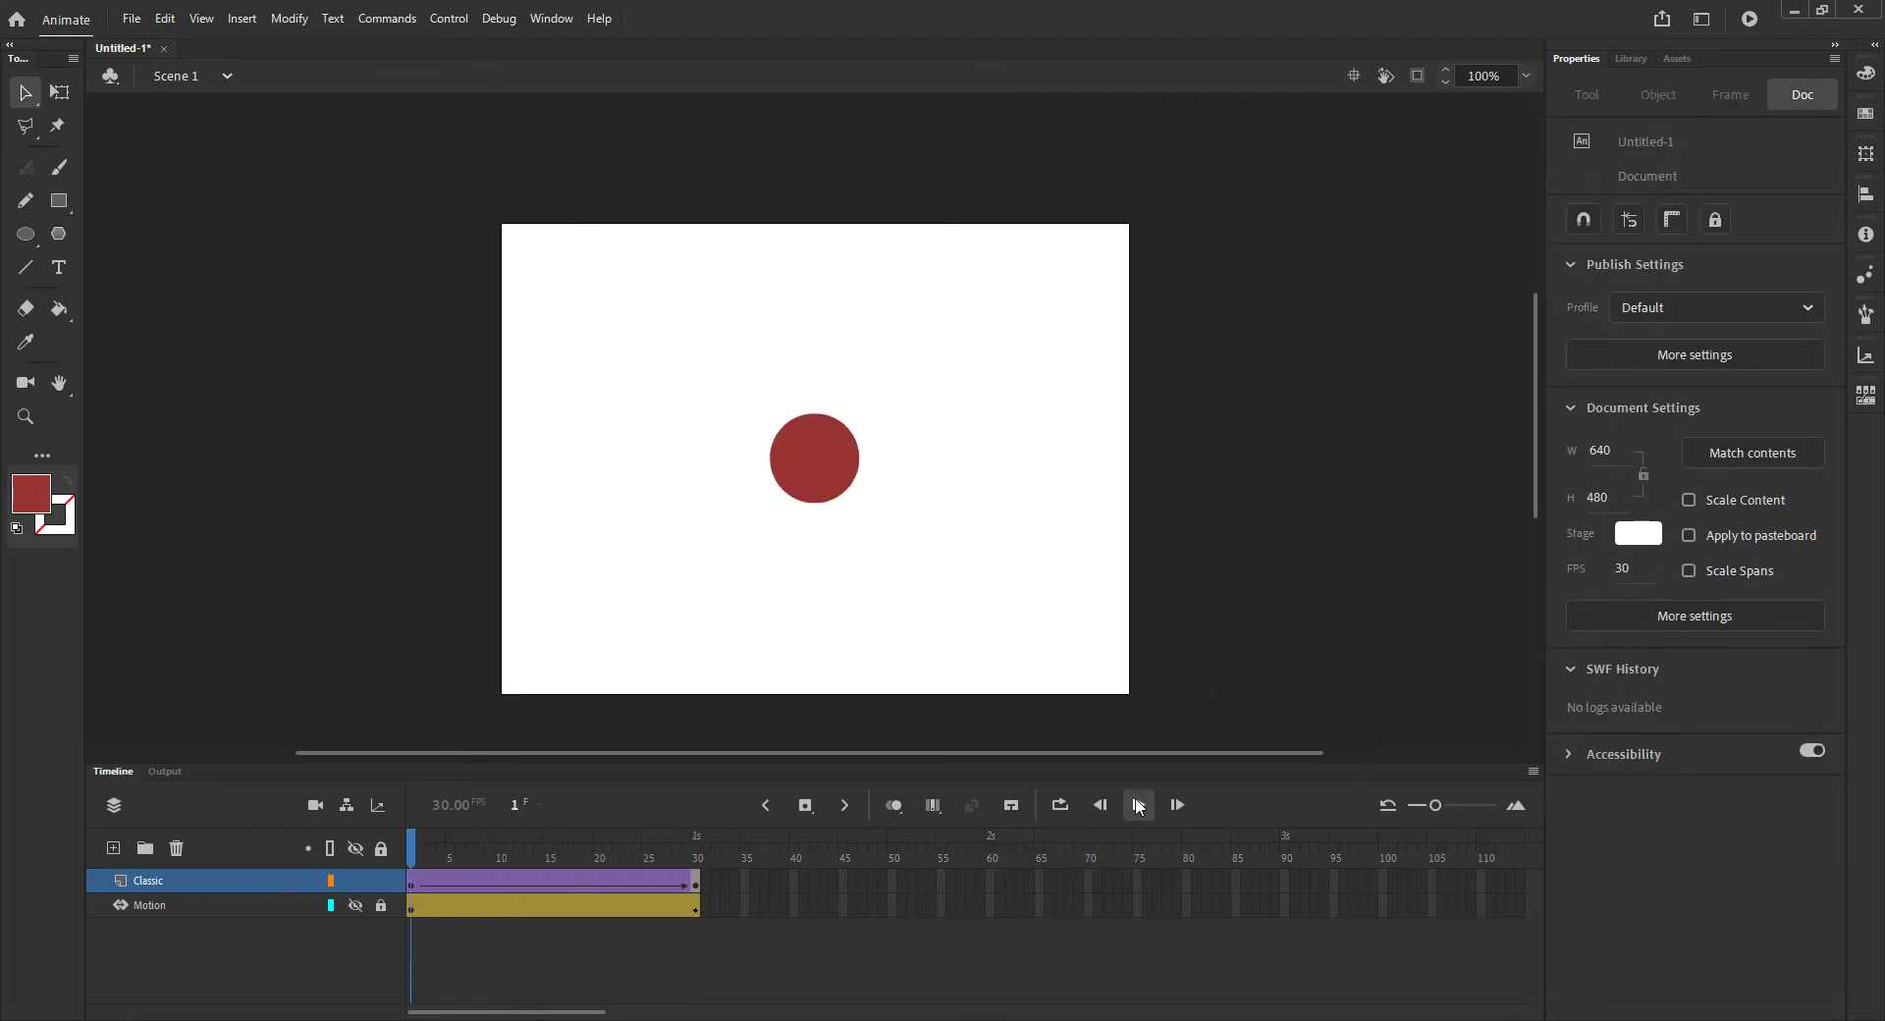
{"action": "left_click", "coordinate": [1139, 805]}
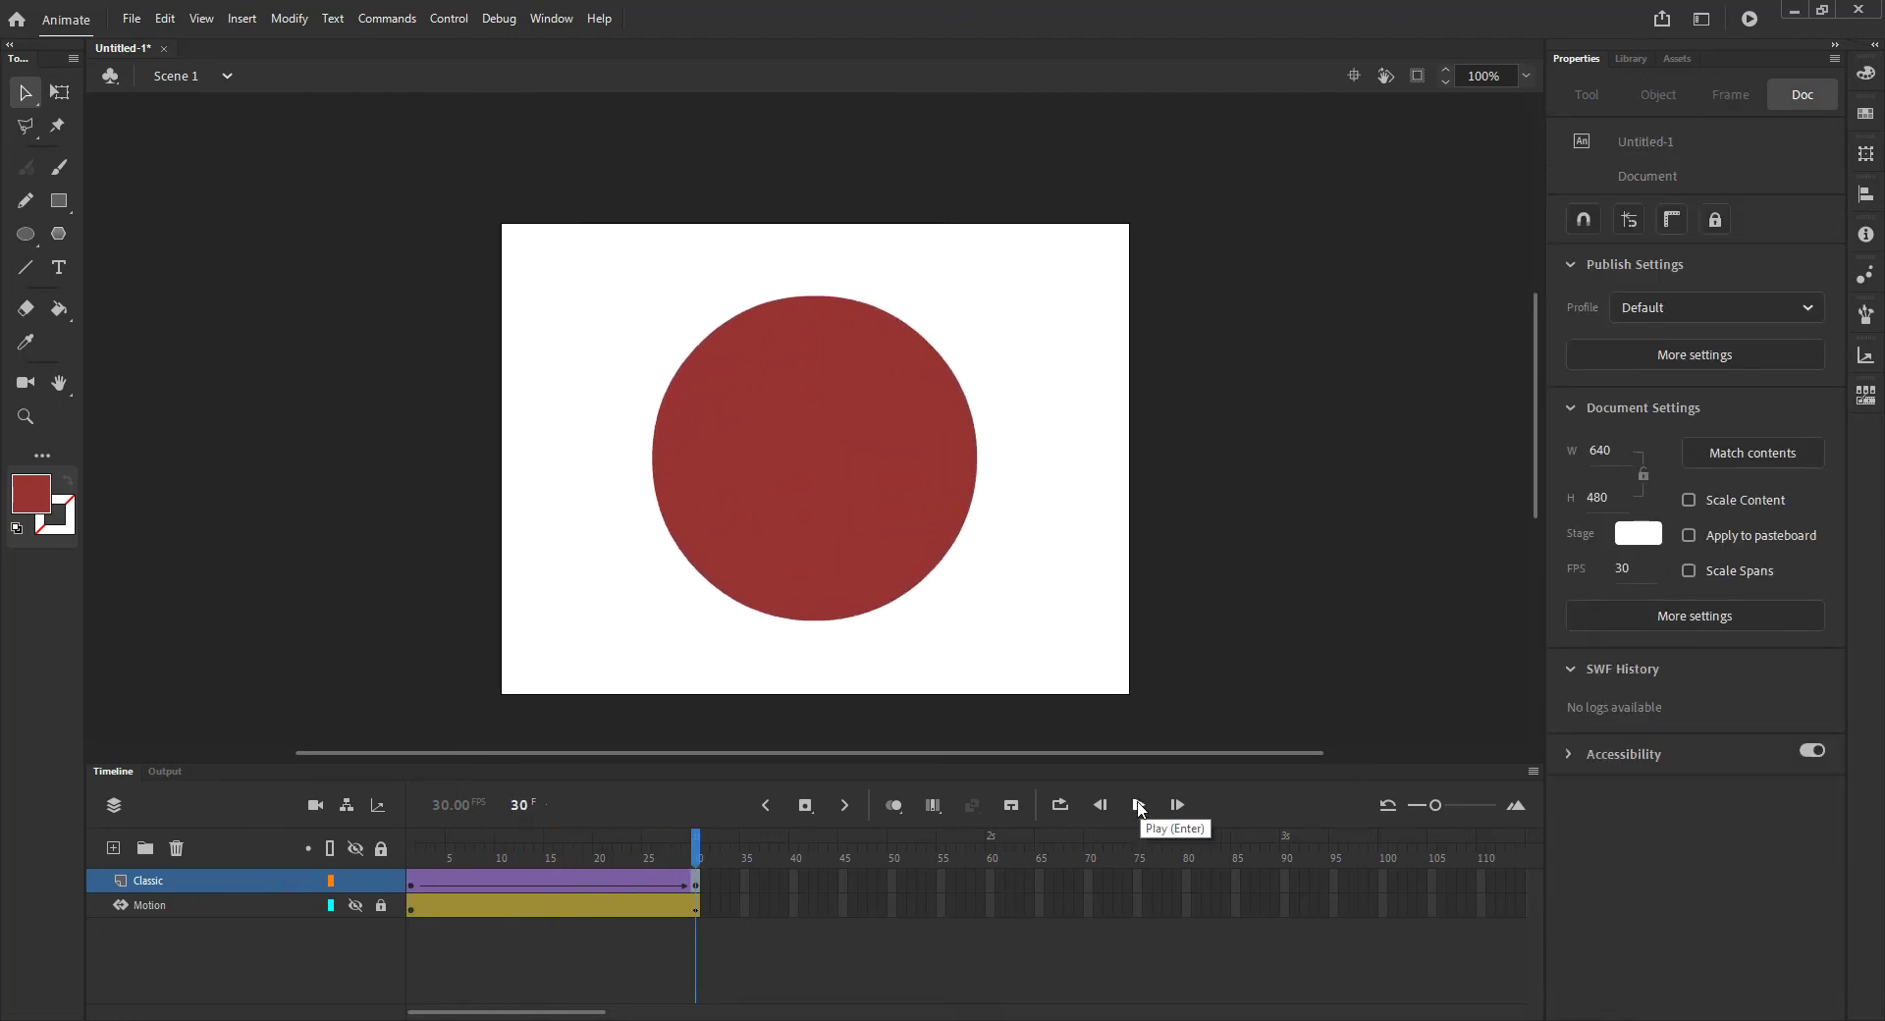
{"action": "left_click", "coordinate": [1139, 806]}
{"action": "left_click_drag", "start_coordinate": [692, 856], "coordinate": [432, 862]}
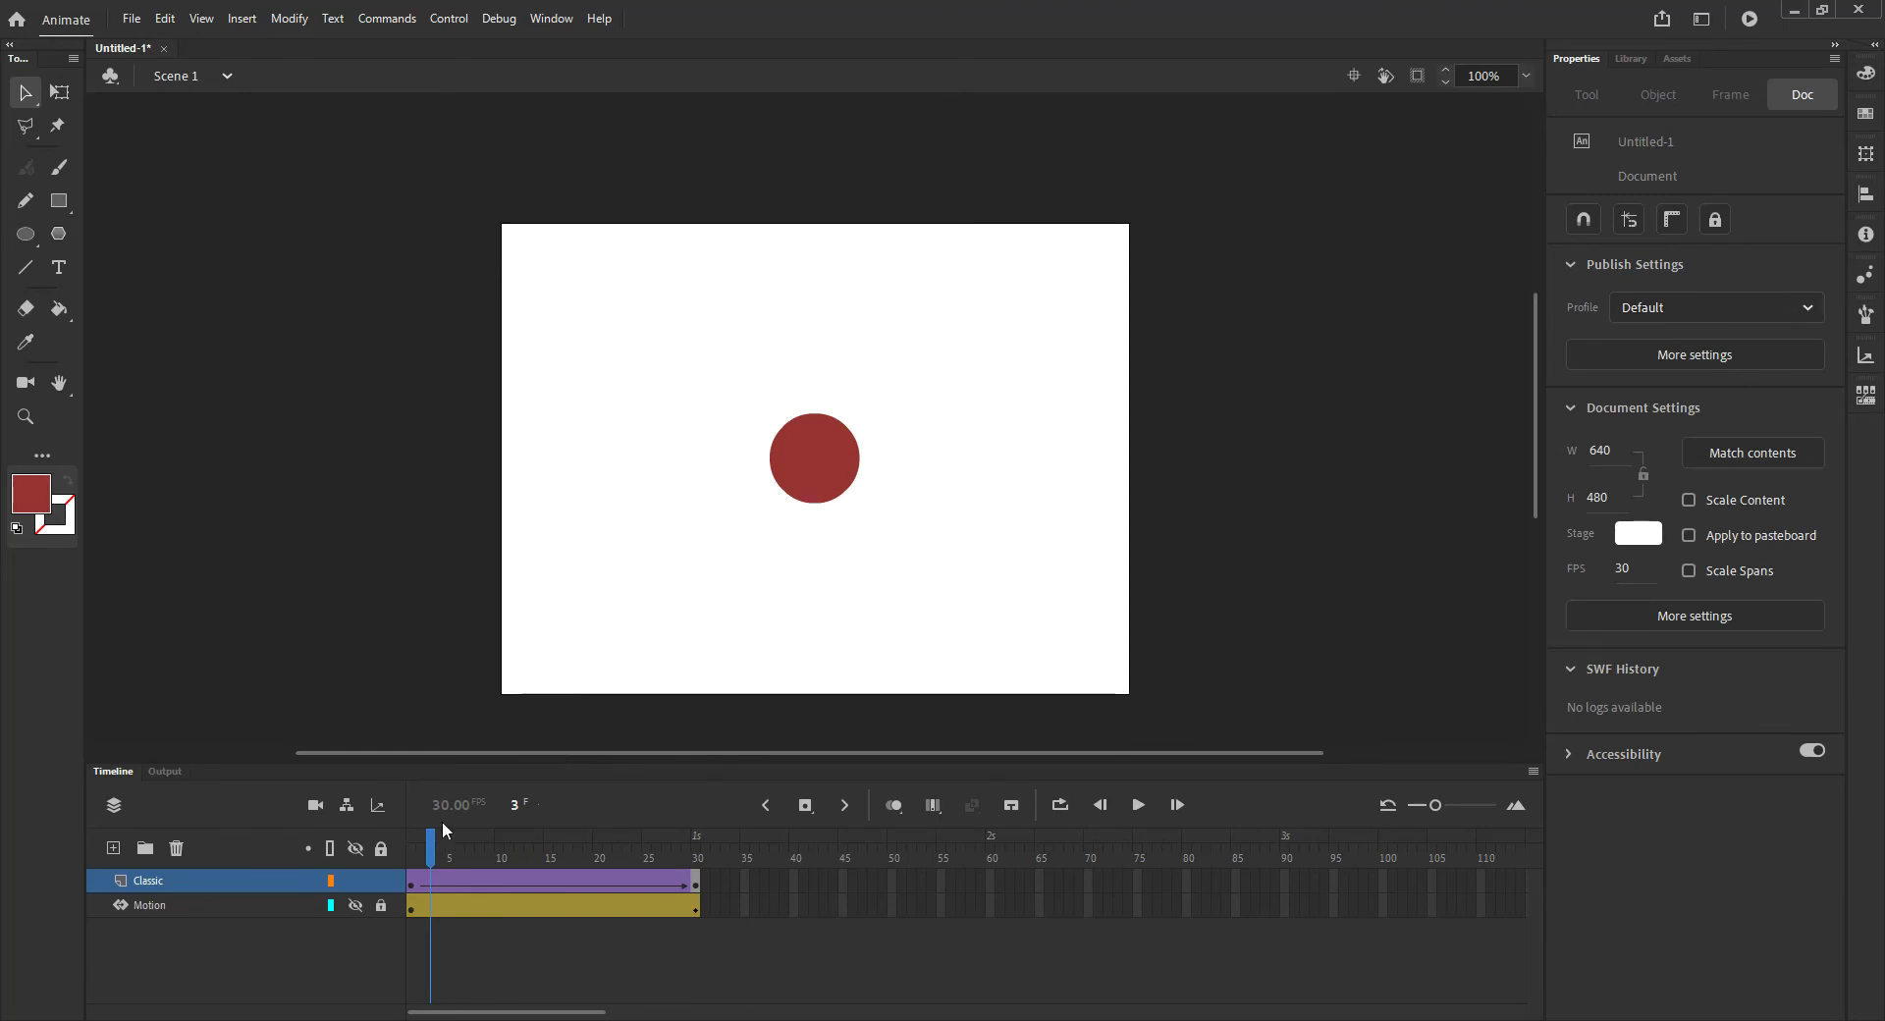
Step: Open the Custom Ease editor for the Classic tween and move it aside
{"action": "left_click", "coordinate": [411, 881]}
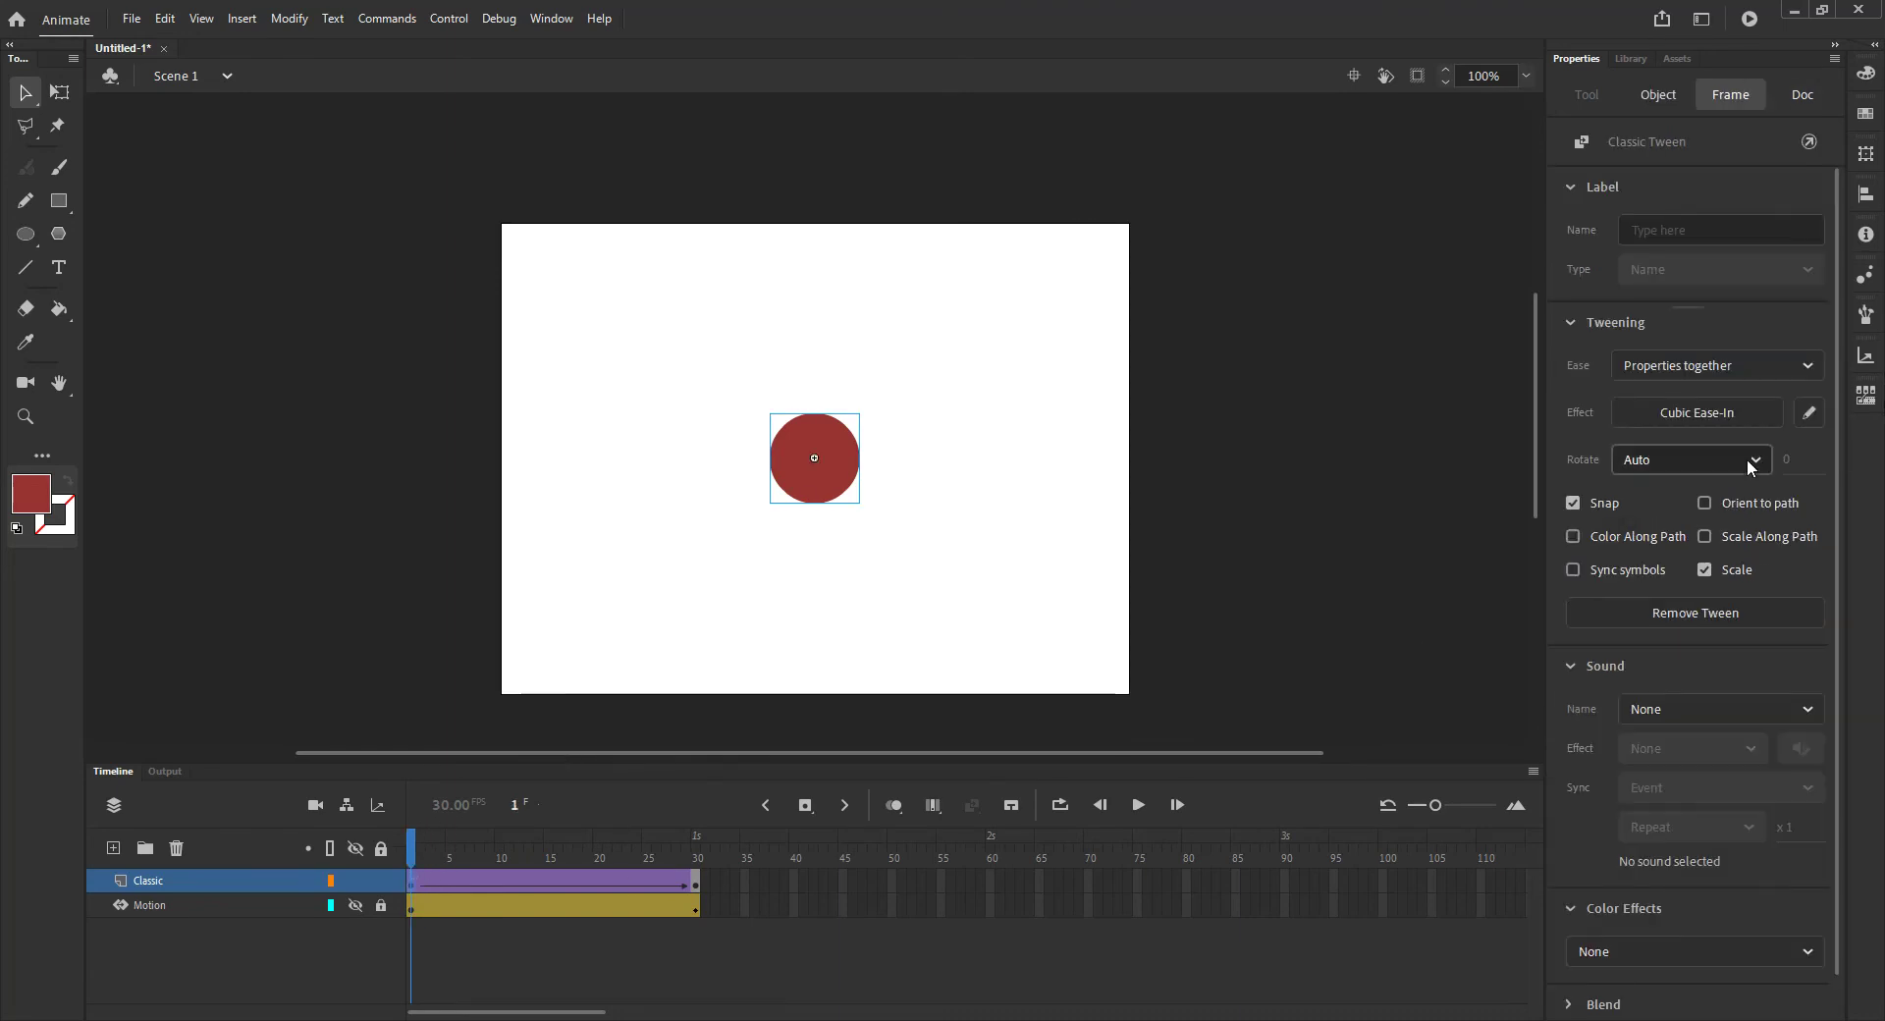
{"action": "left_click", "coordinate": [1809, 414]}
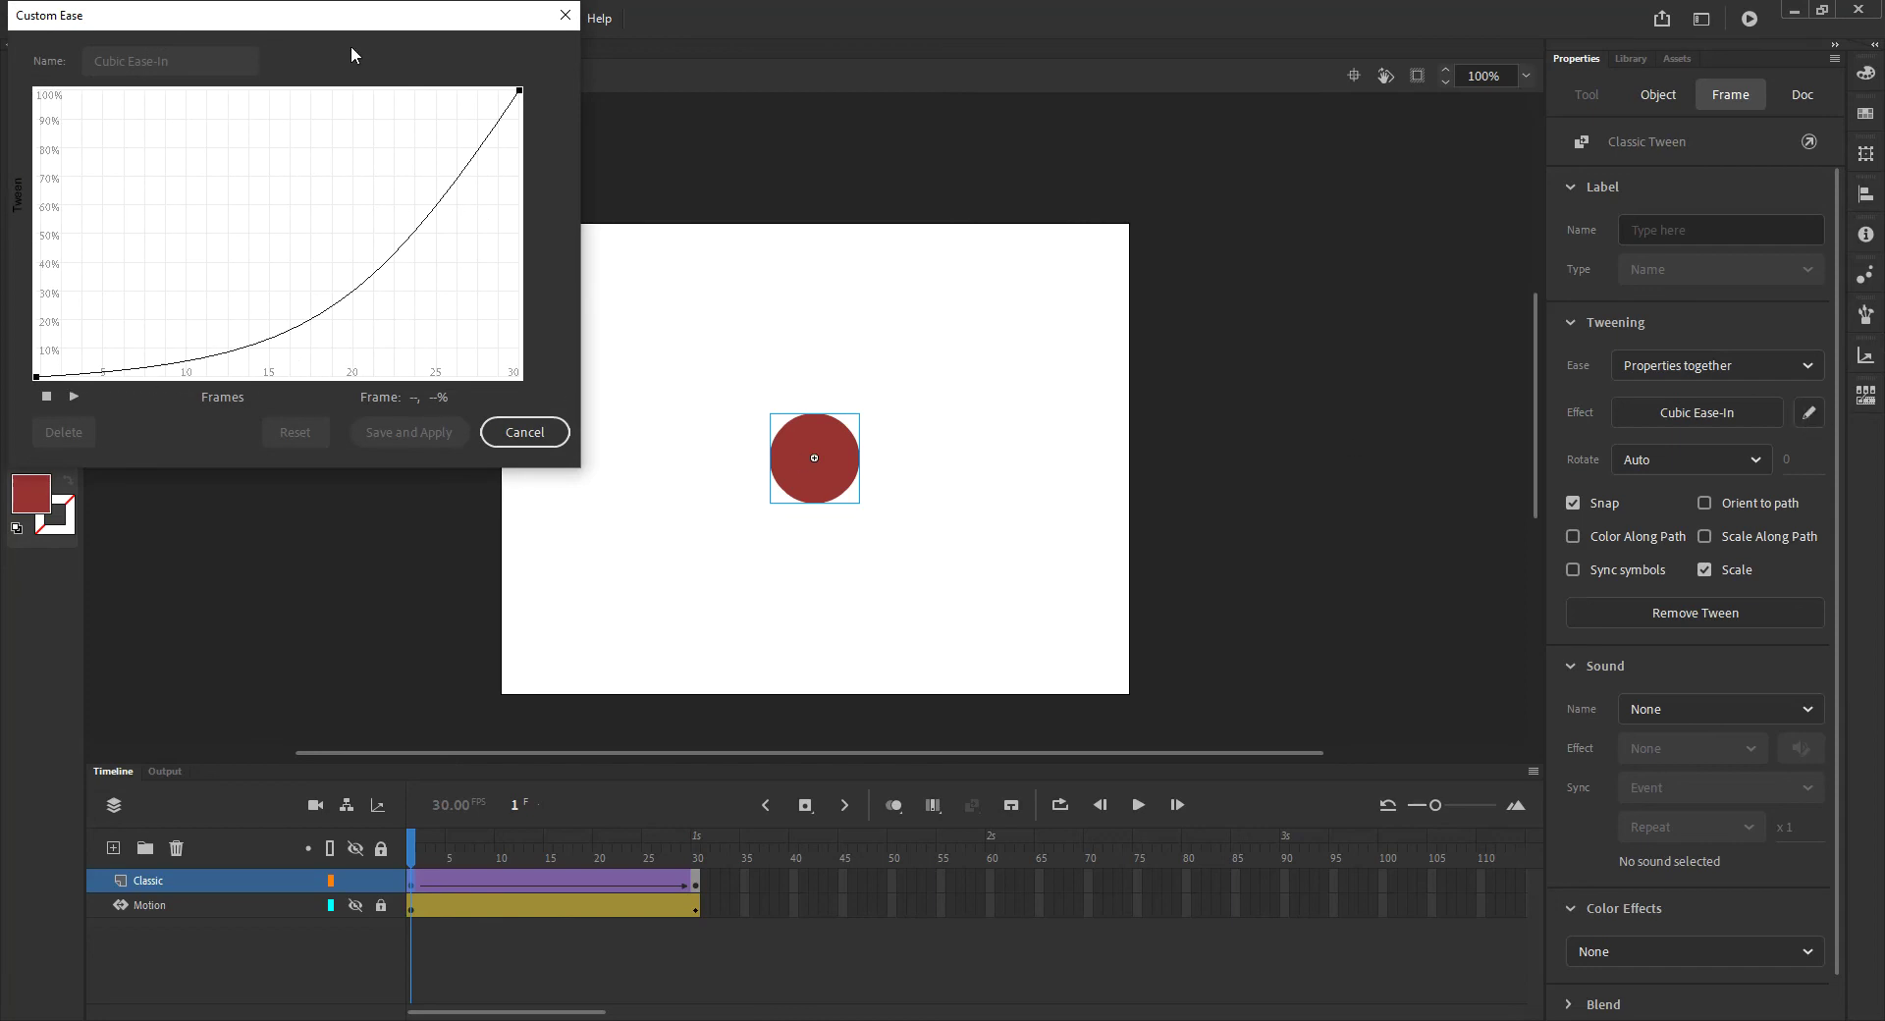
{"action": "left_click_drag", "start_coordinate": [337, 17], "coordinate": [393, 38]}
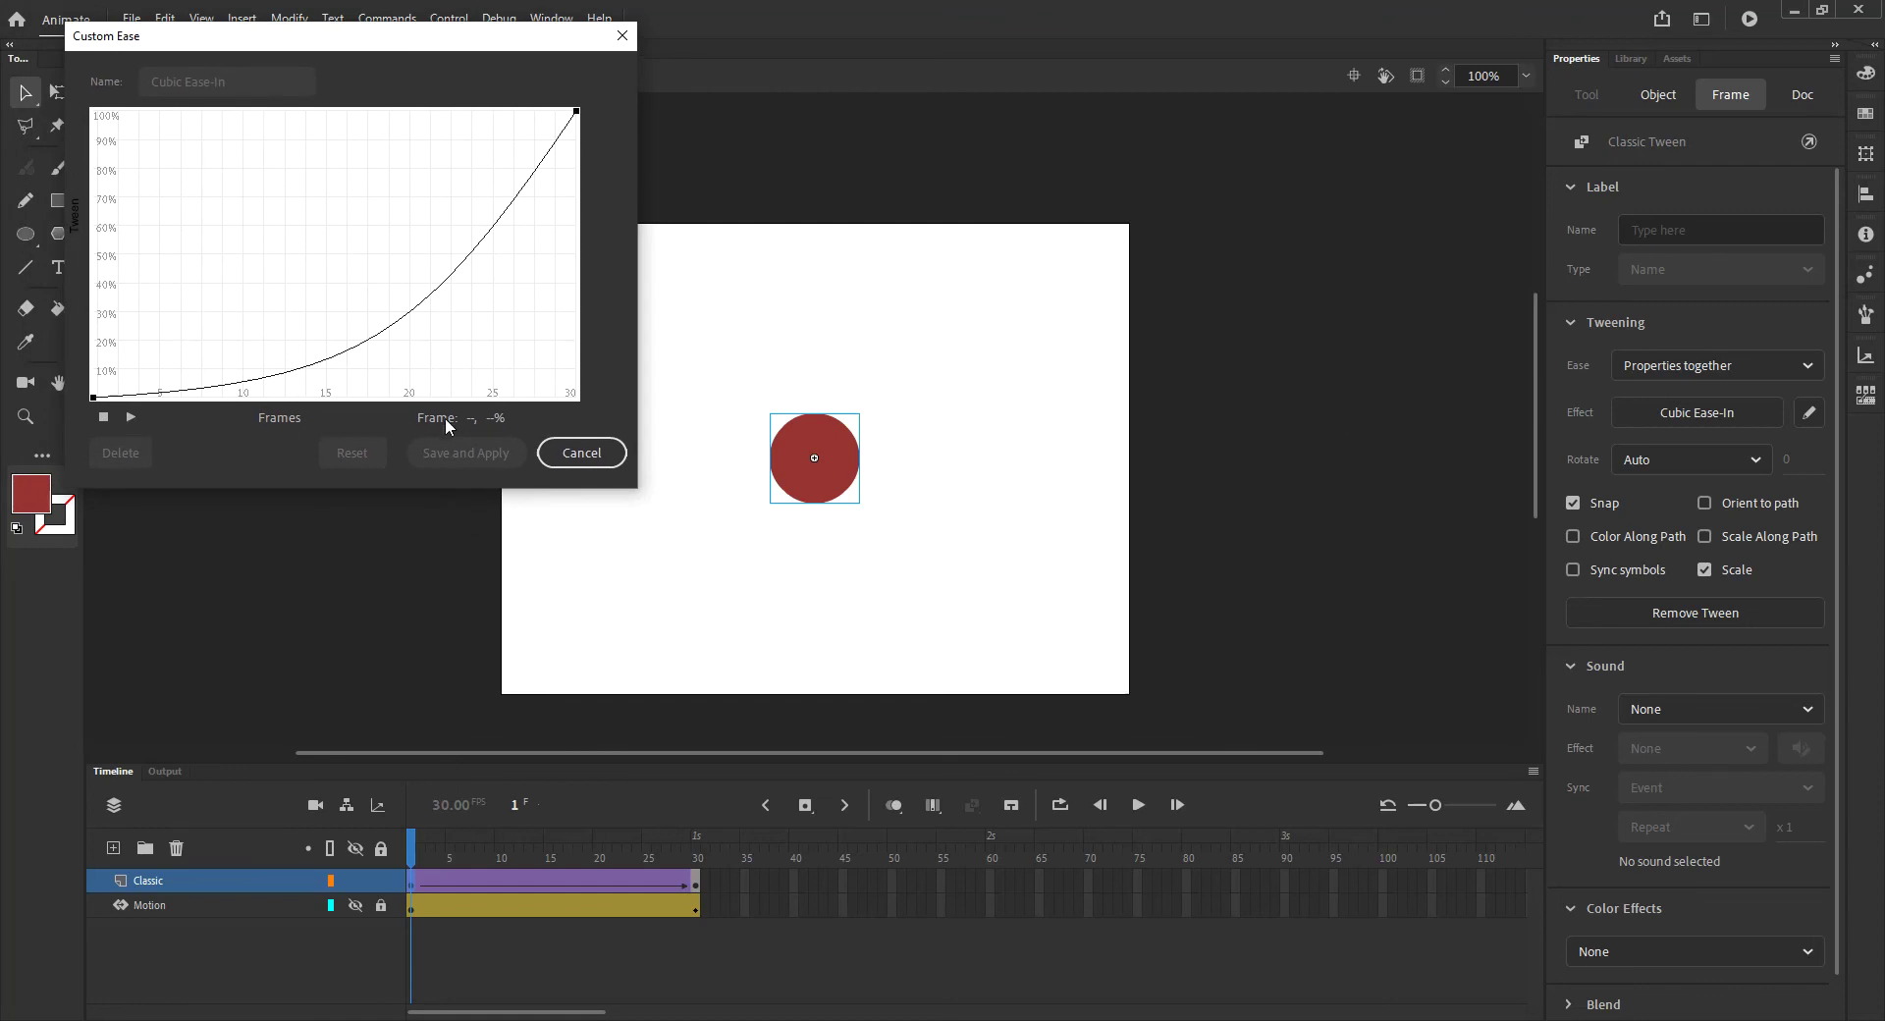
Step: Drag the start and end tangents into a fast-start, slow-end curve
{"action": "left_click", "coordinate": [95, 397]}
{"action": "left_click", "coordinate": [576, 113]}
{"action": "left_click_drag", "start_coordinate": [421, 346], "coordinate": [369, 217]}
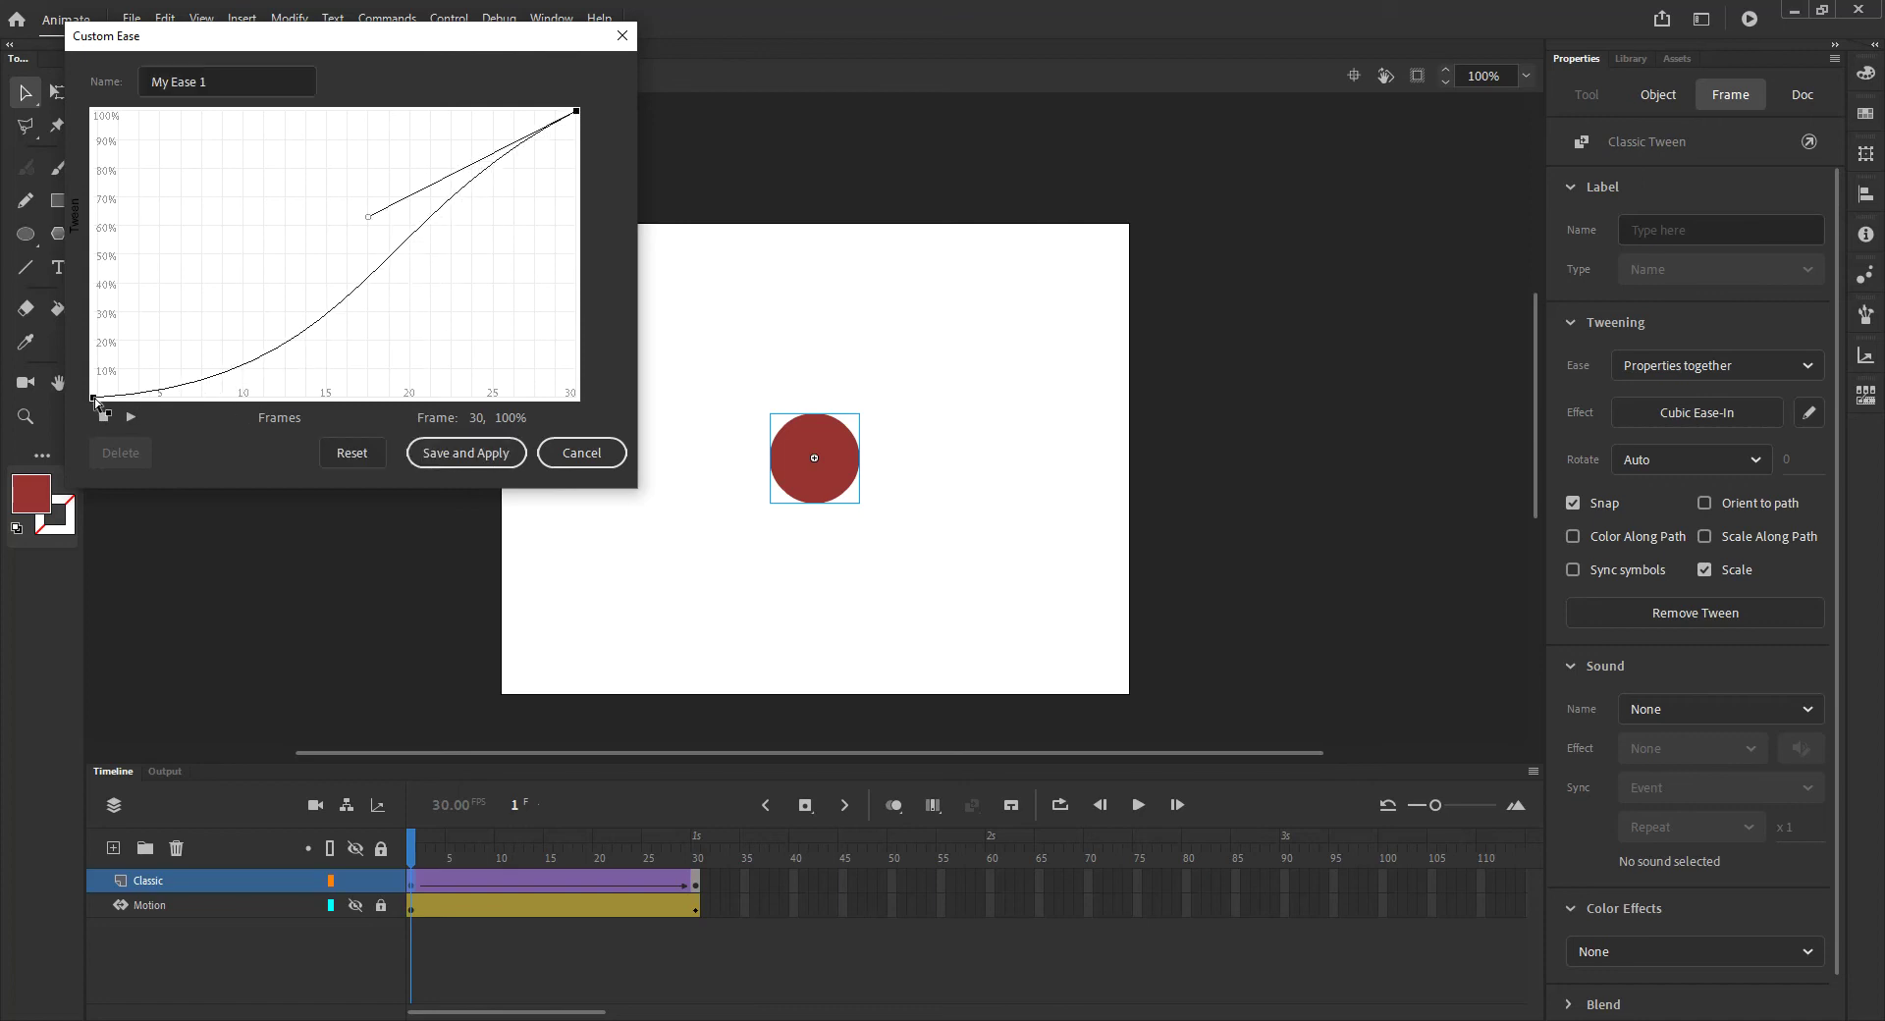
{"action": "left_click", "coordinate": [95, 398]}
{"action": "left_click_drag", "start_coordinate": [357, 384], "coordinate": [259, 198]}
{"action": "left_click", "coordinate": [577, 113]}
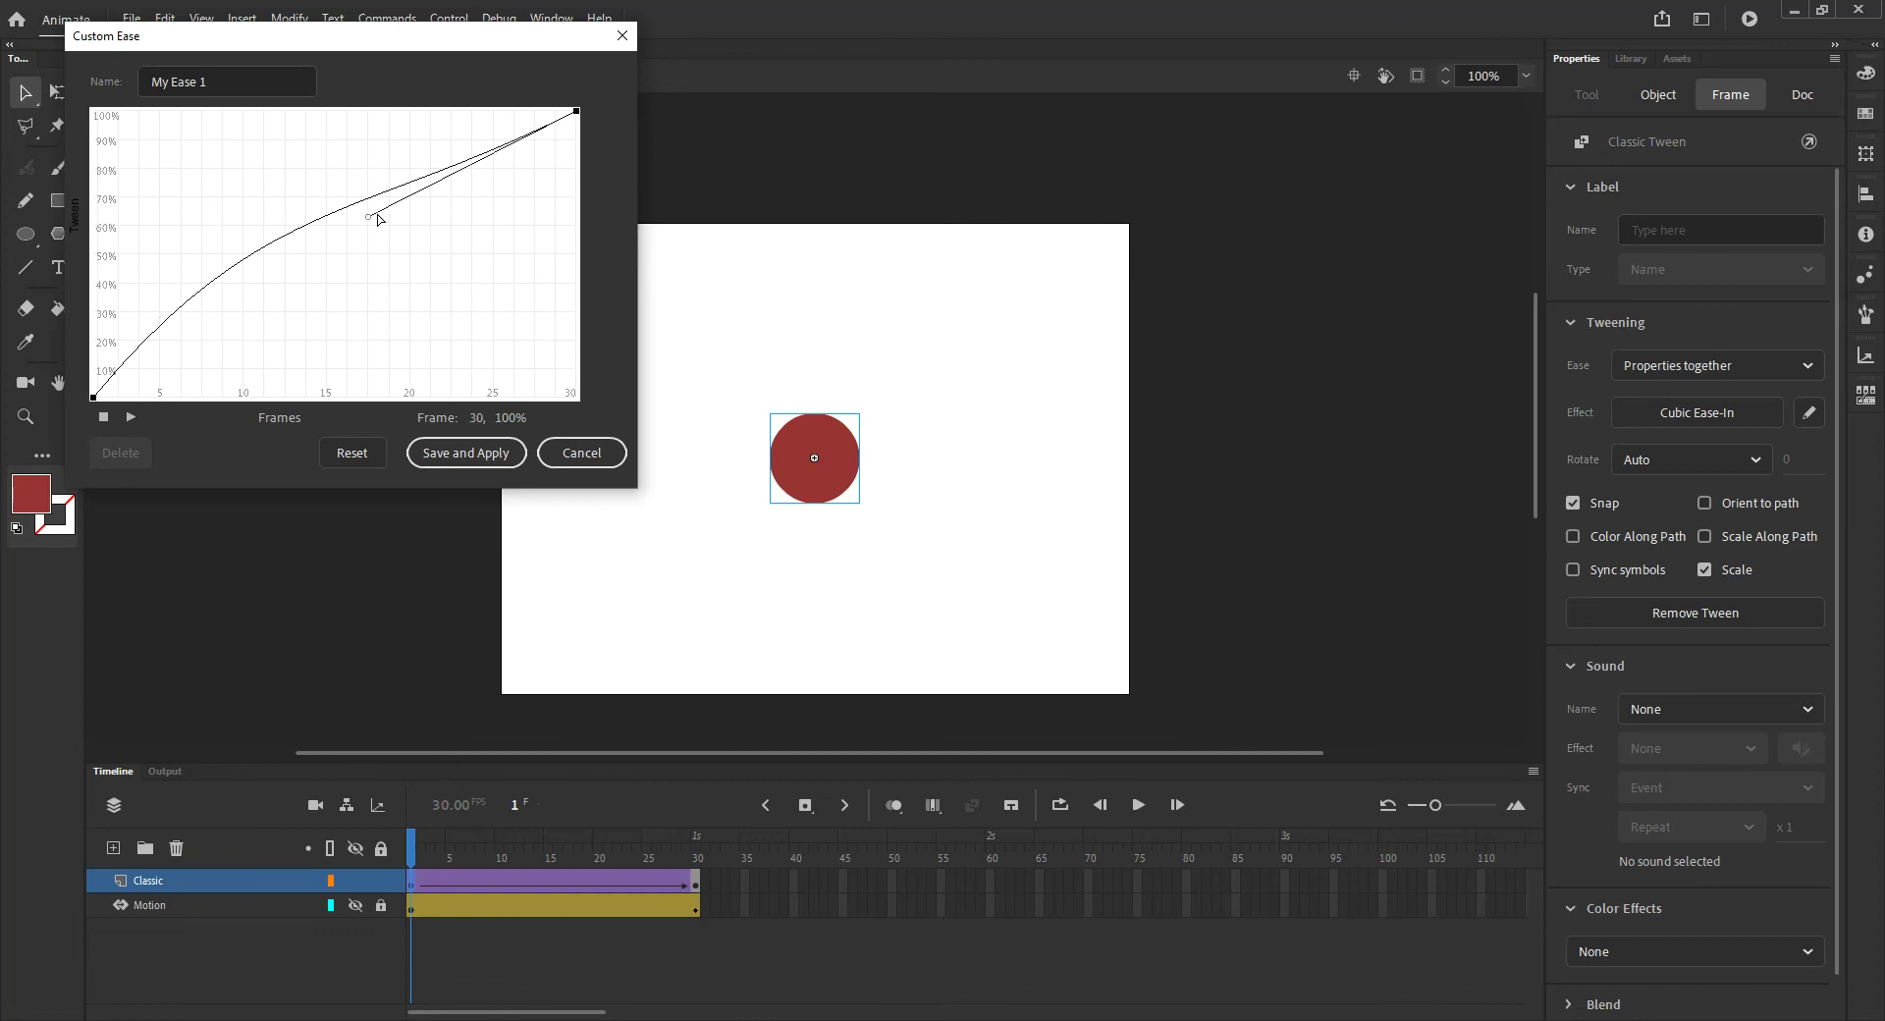
{"action": "left_click_drag", "start_coordinate": [370, 218], "coordinate": [347, 128]}
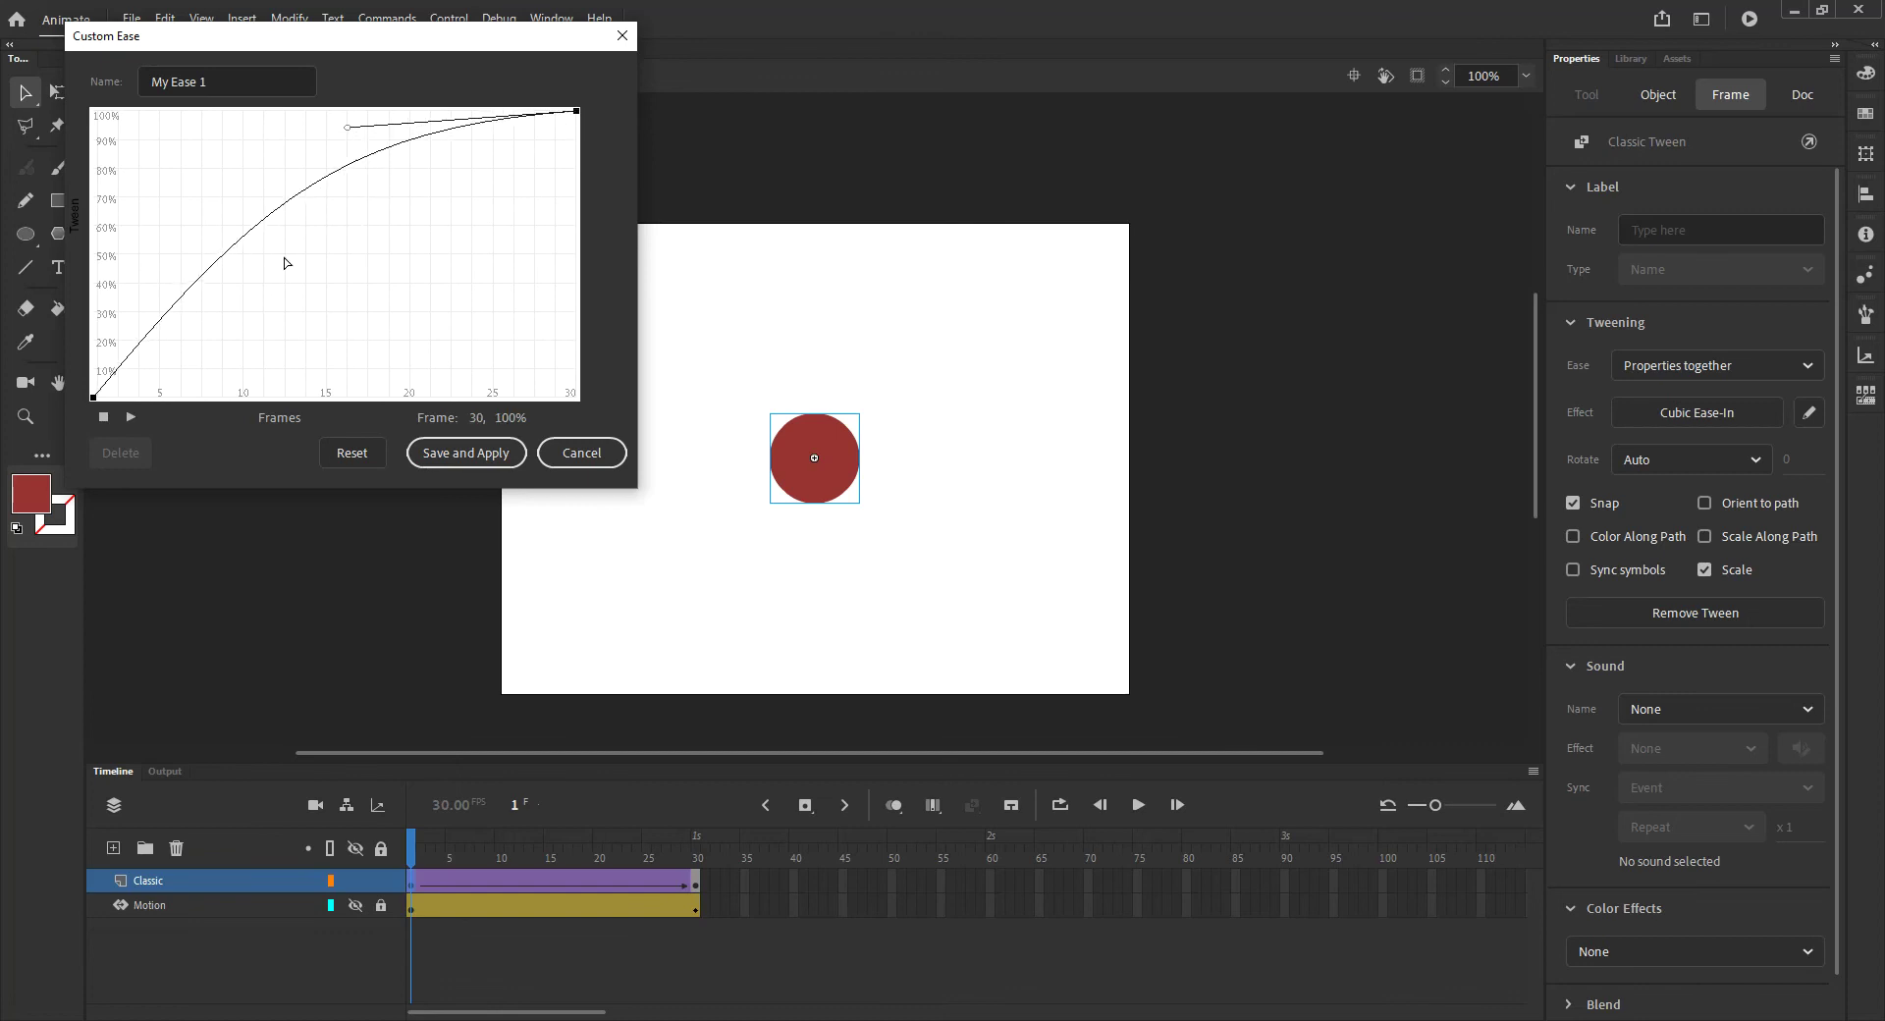
{"action": "left_click", "coordinate": [94, 397]}
{"action": "left_click_drag", "start_coordinate": [259, 197], "coordinate": [202, 190]}
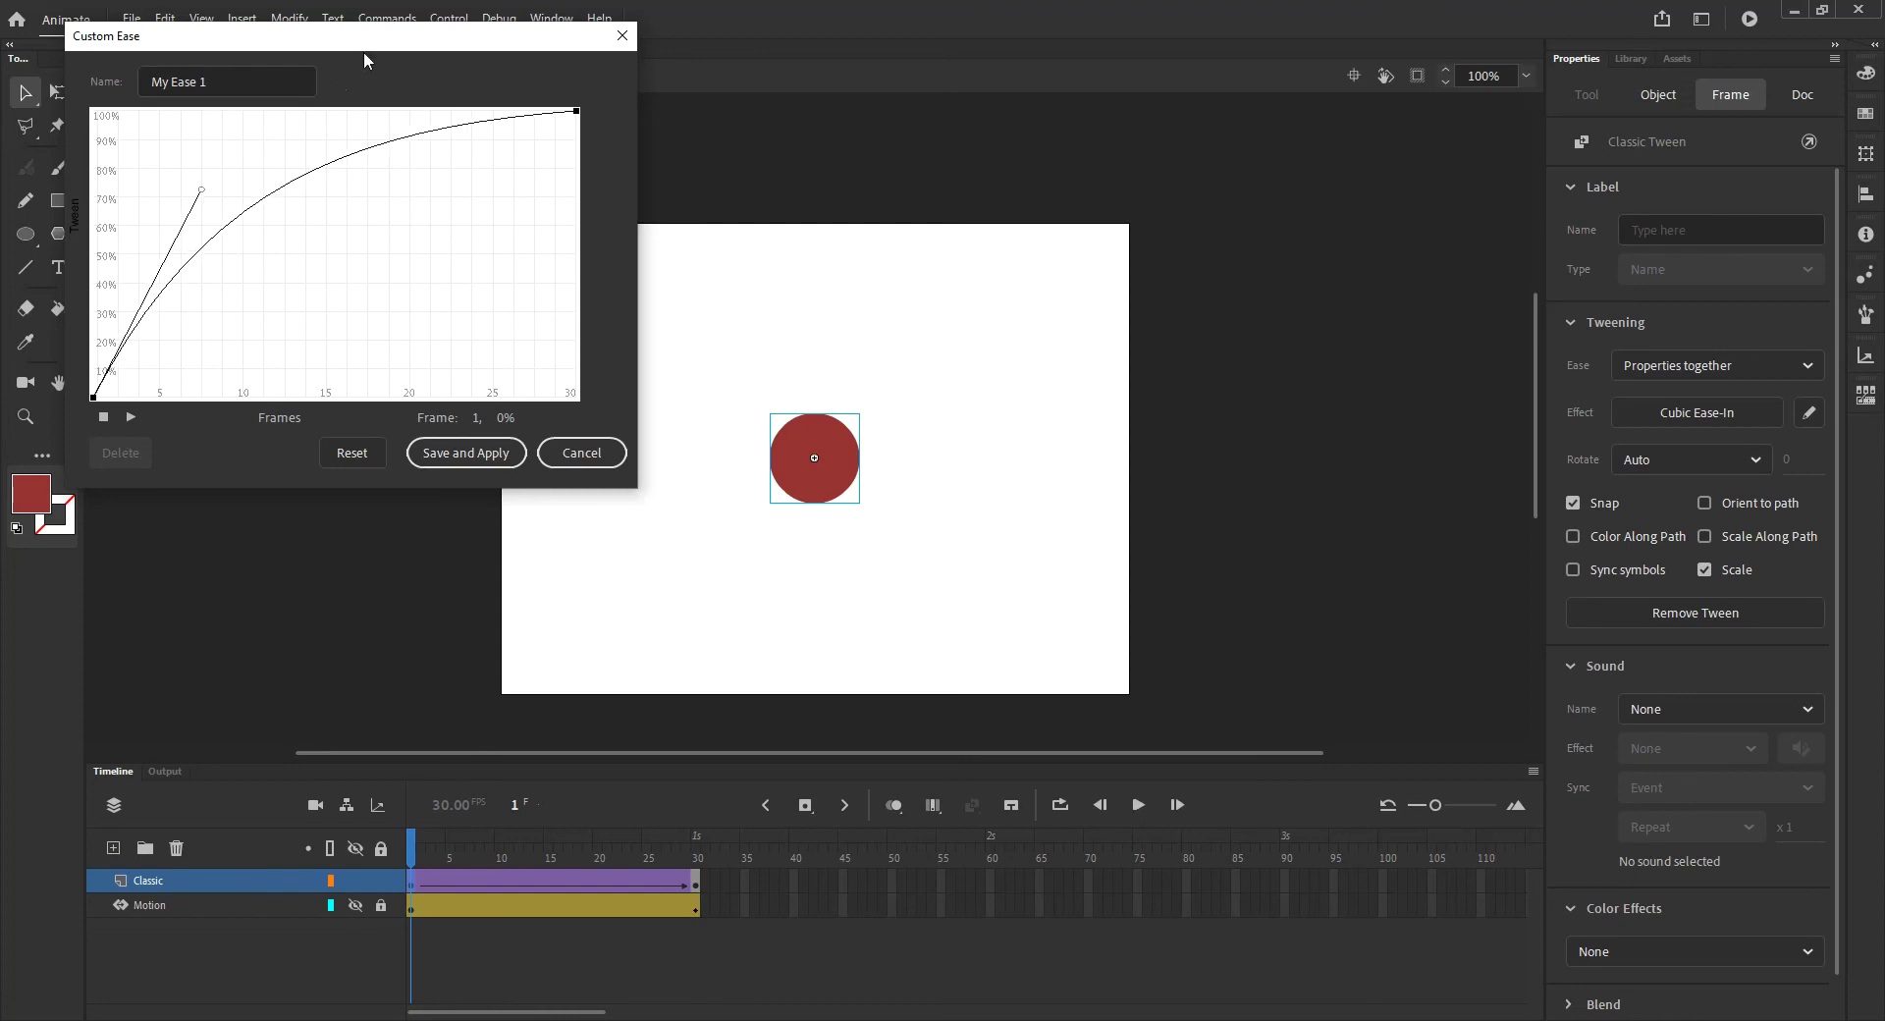
Step: Reset the curve, redo the fast-start, slow-finish tangents, and save it as My Ease 1
{"action": "left_click_drag", "start_coordinate": [363, 61], "coordinate": [499, 75]}
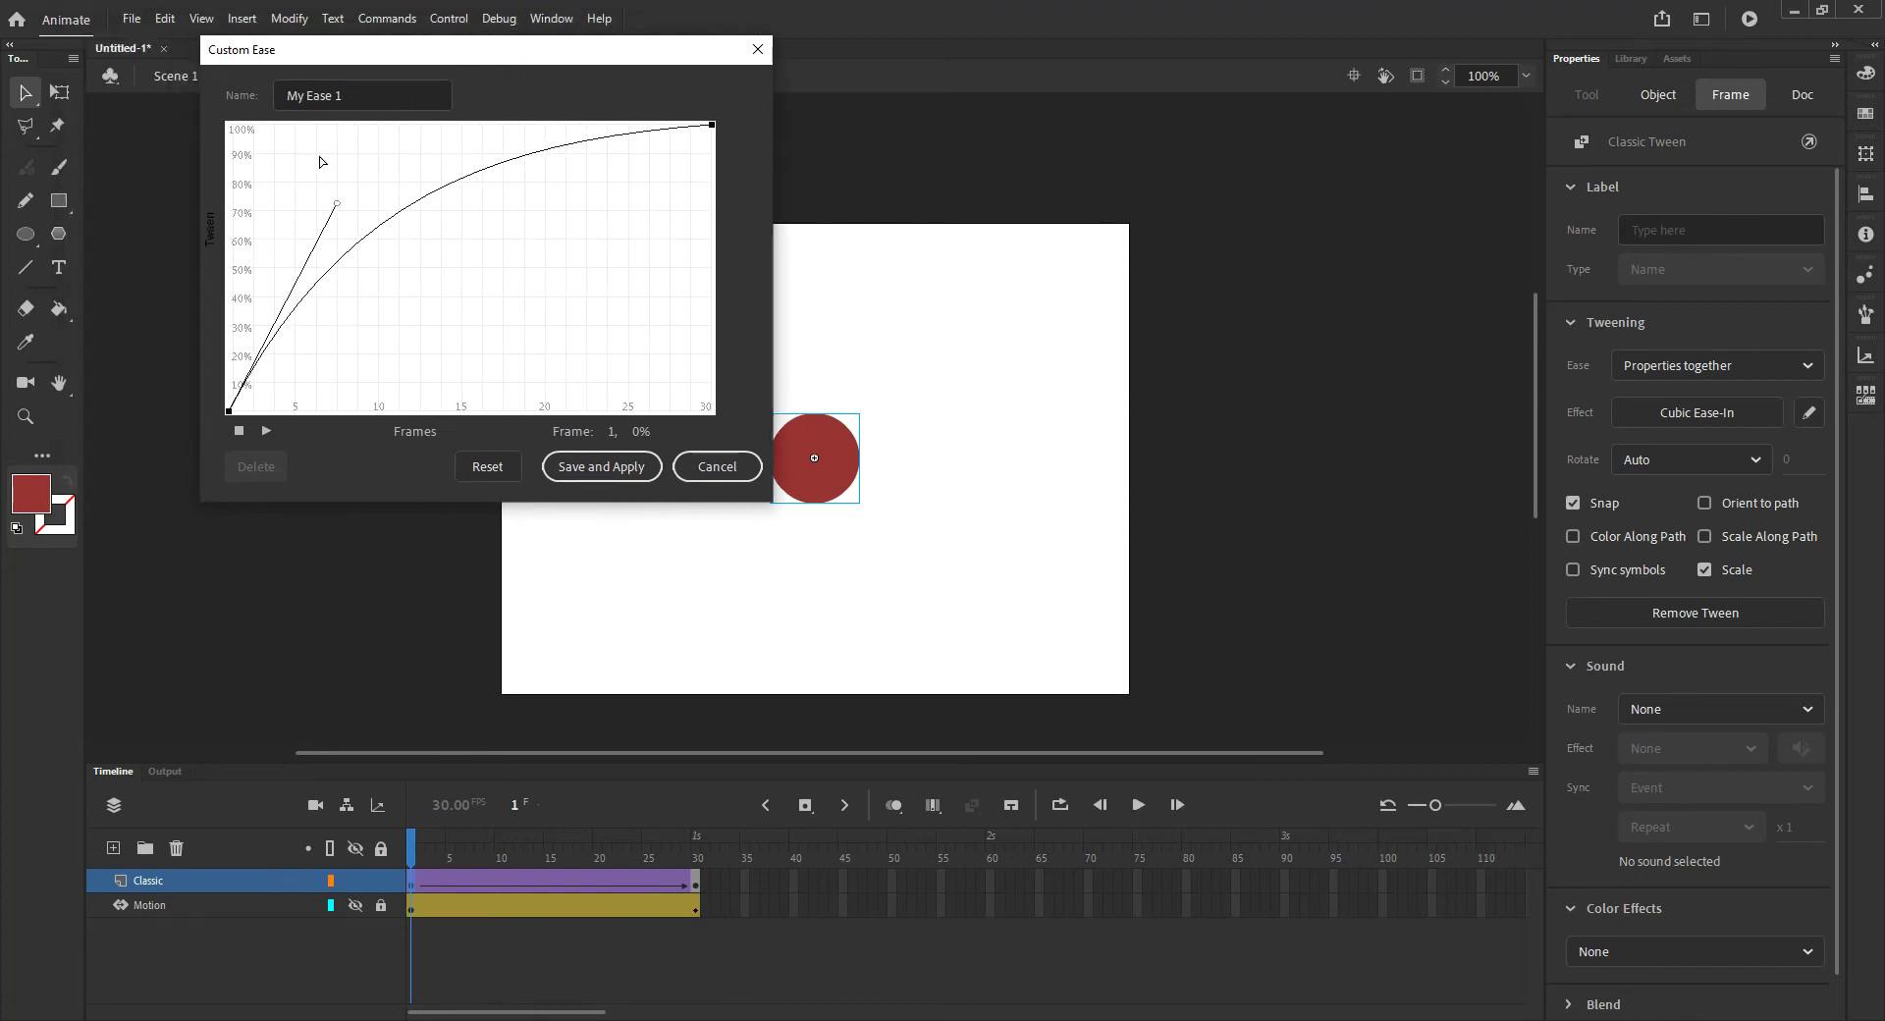
{"action": "left_click", "coordinate": [355, 95]}
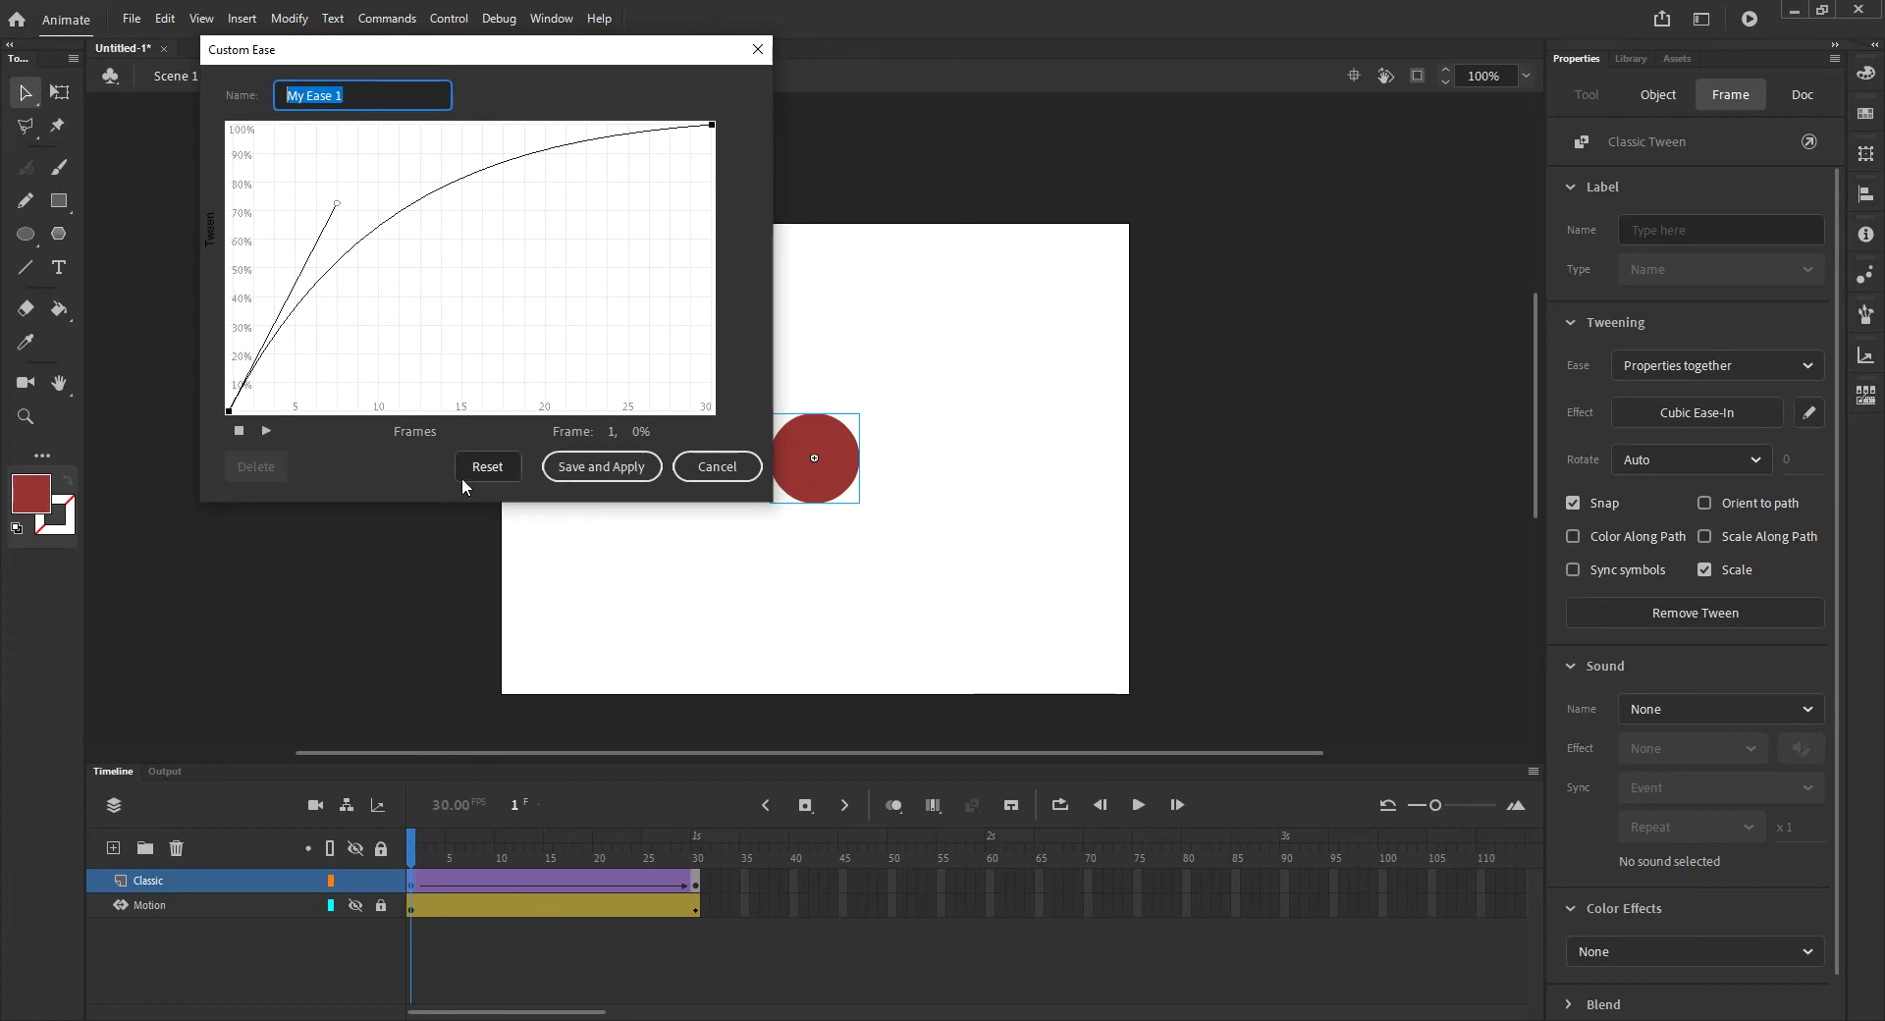
{"action": "left_click", "coordinate": [493, 465]}
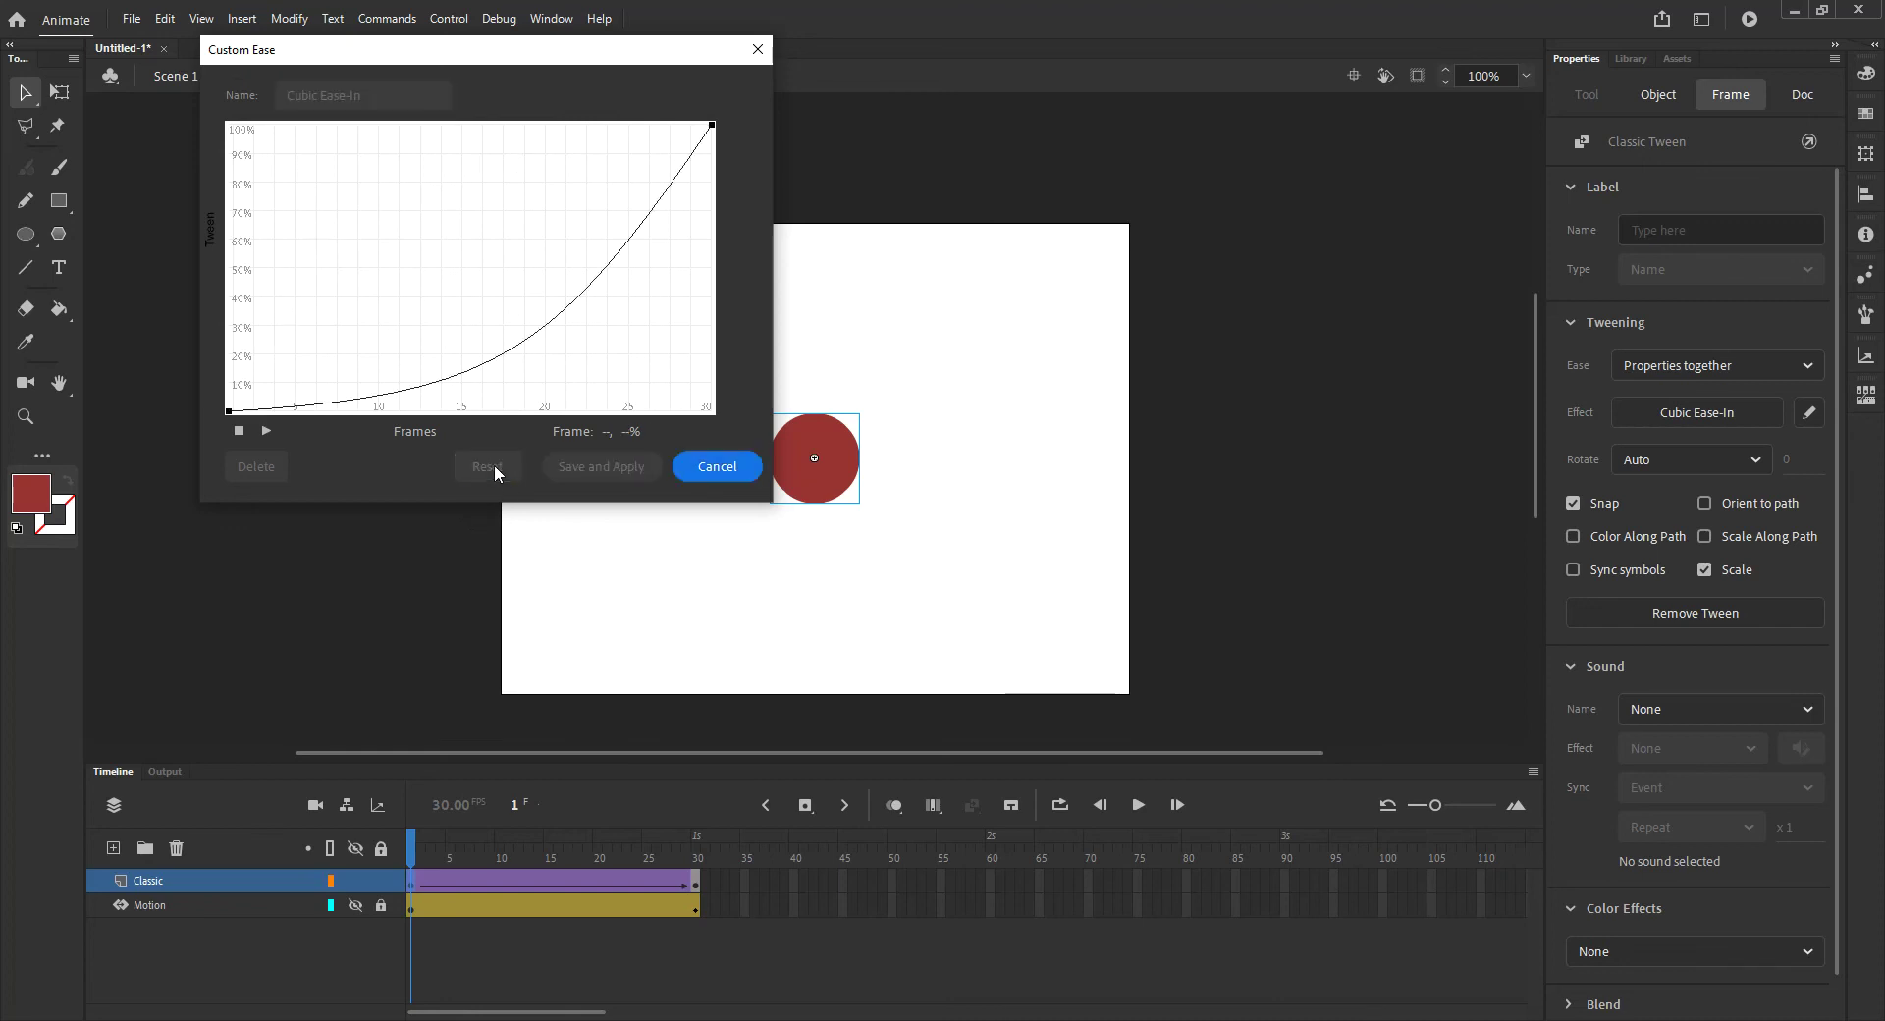
{"action": "left_click", "coordinate": [230, 411]}
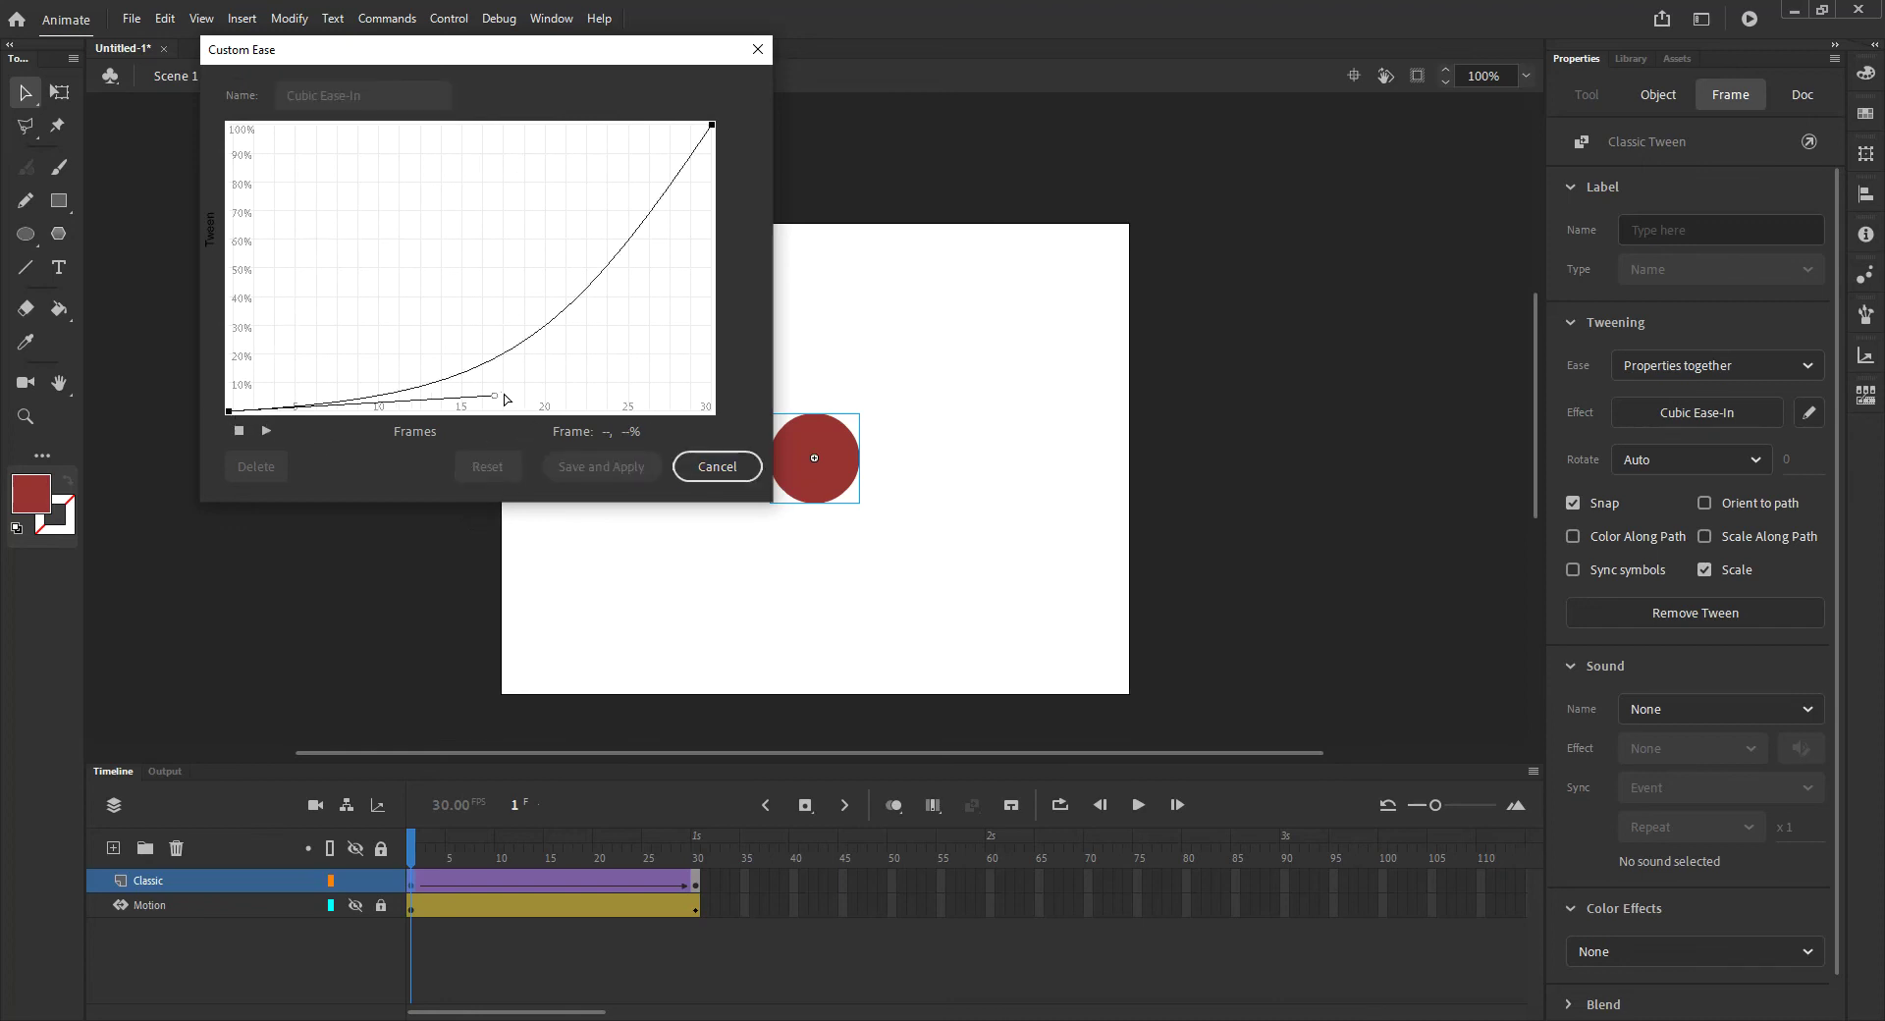
{"action": "left_click_drag", "start_coordinate": [496, 396], "coordinate": [328, 240]}
{"action": "left_click", "coordinate": [711, 126]}
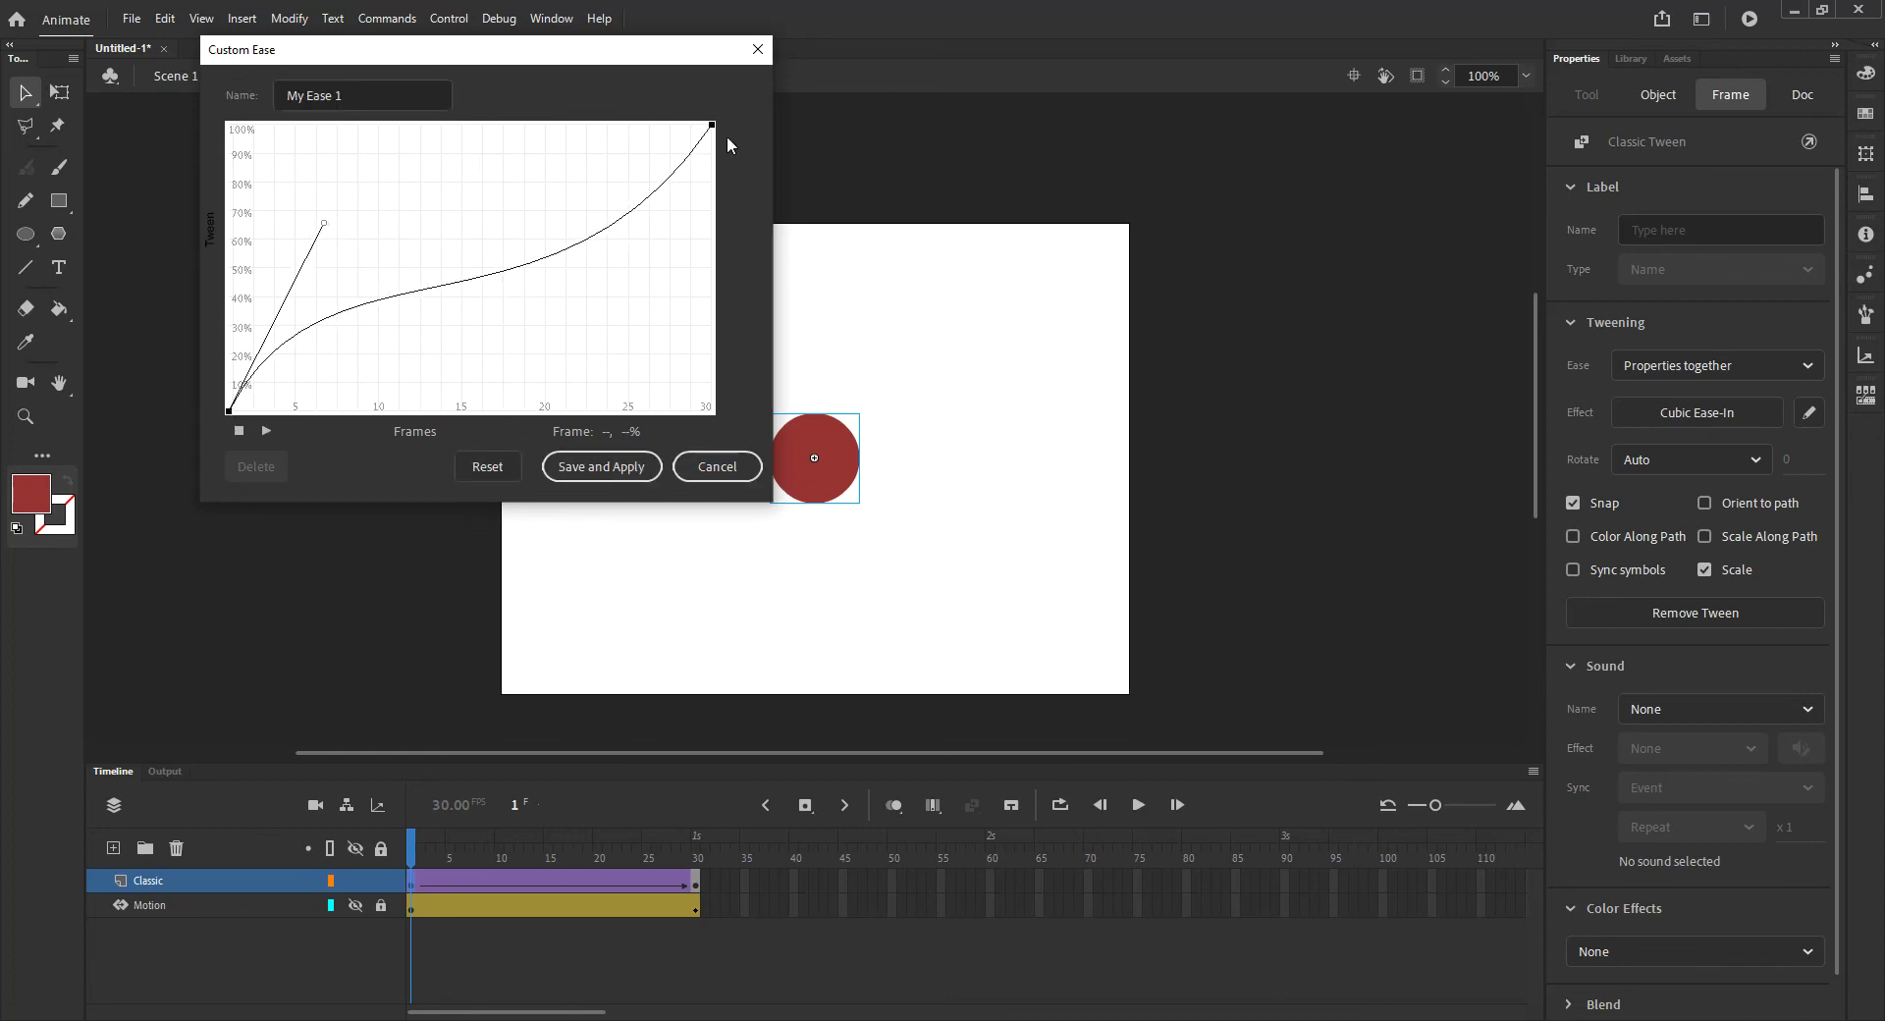
{"action": "left_click_drag", "start_coordinate": [709, 131], "coordinate": [452, 129]}
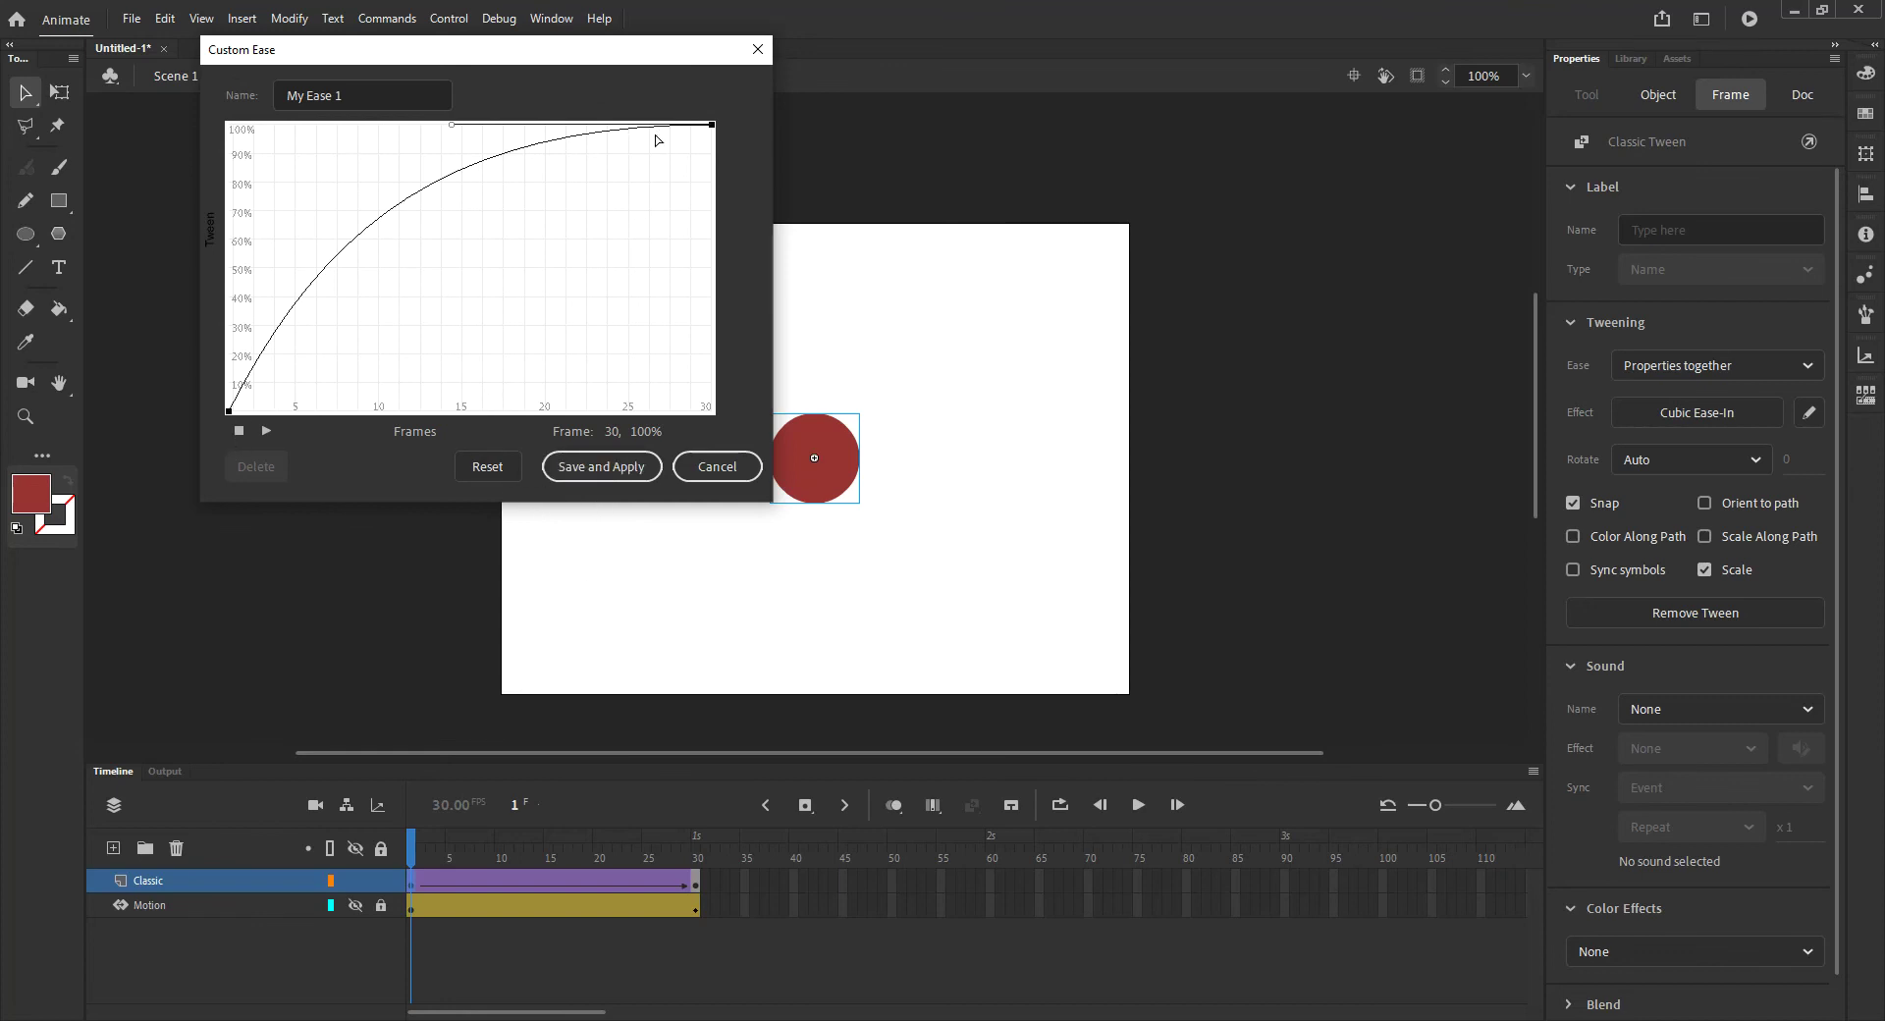
{"action": "left_click", "coordinate": [601, 466]}
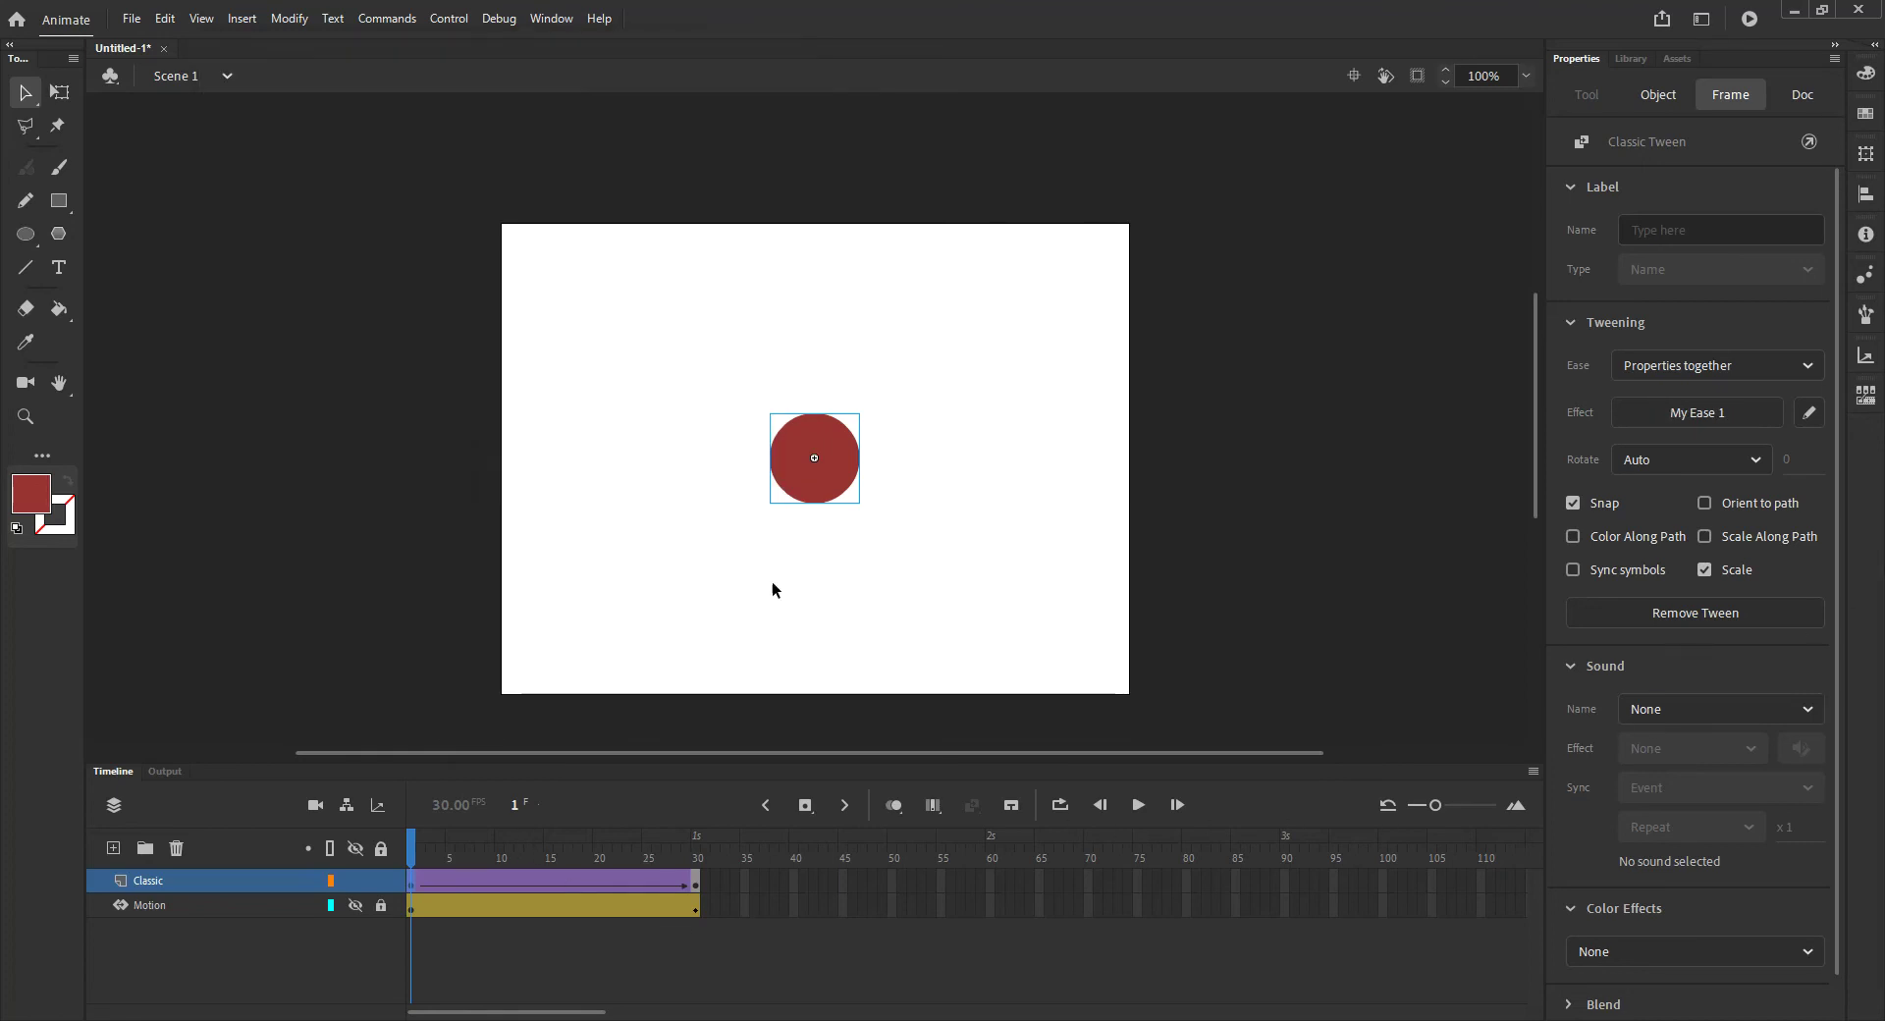
Step: Play the My Ease 1 tween three times to check the circle's fast early growth
{"action": "left_click", "coordinate": [1137, 805]}
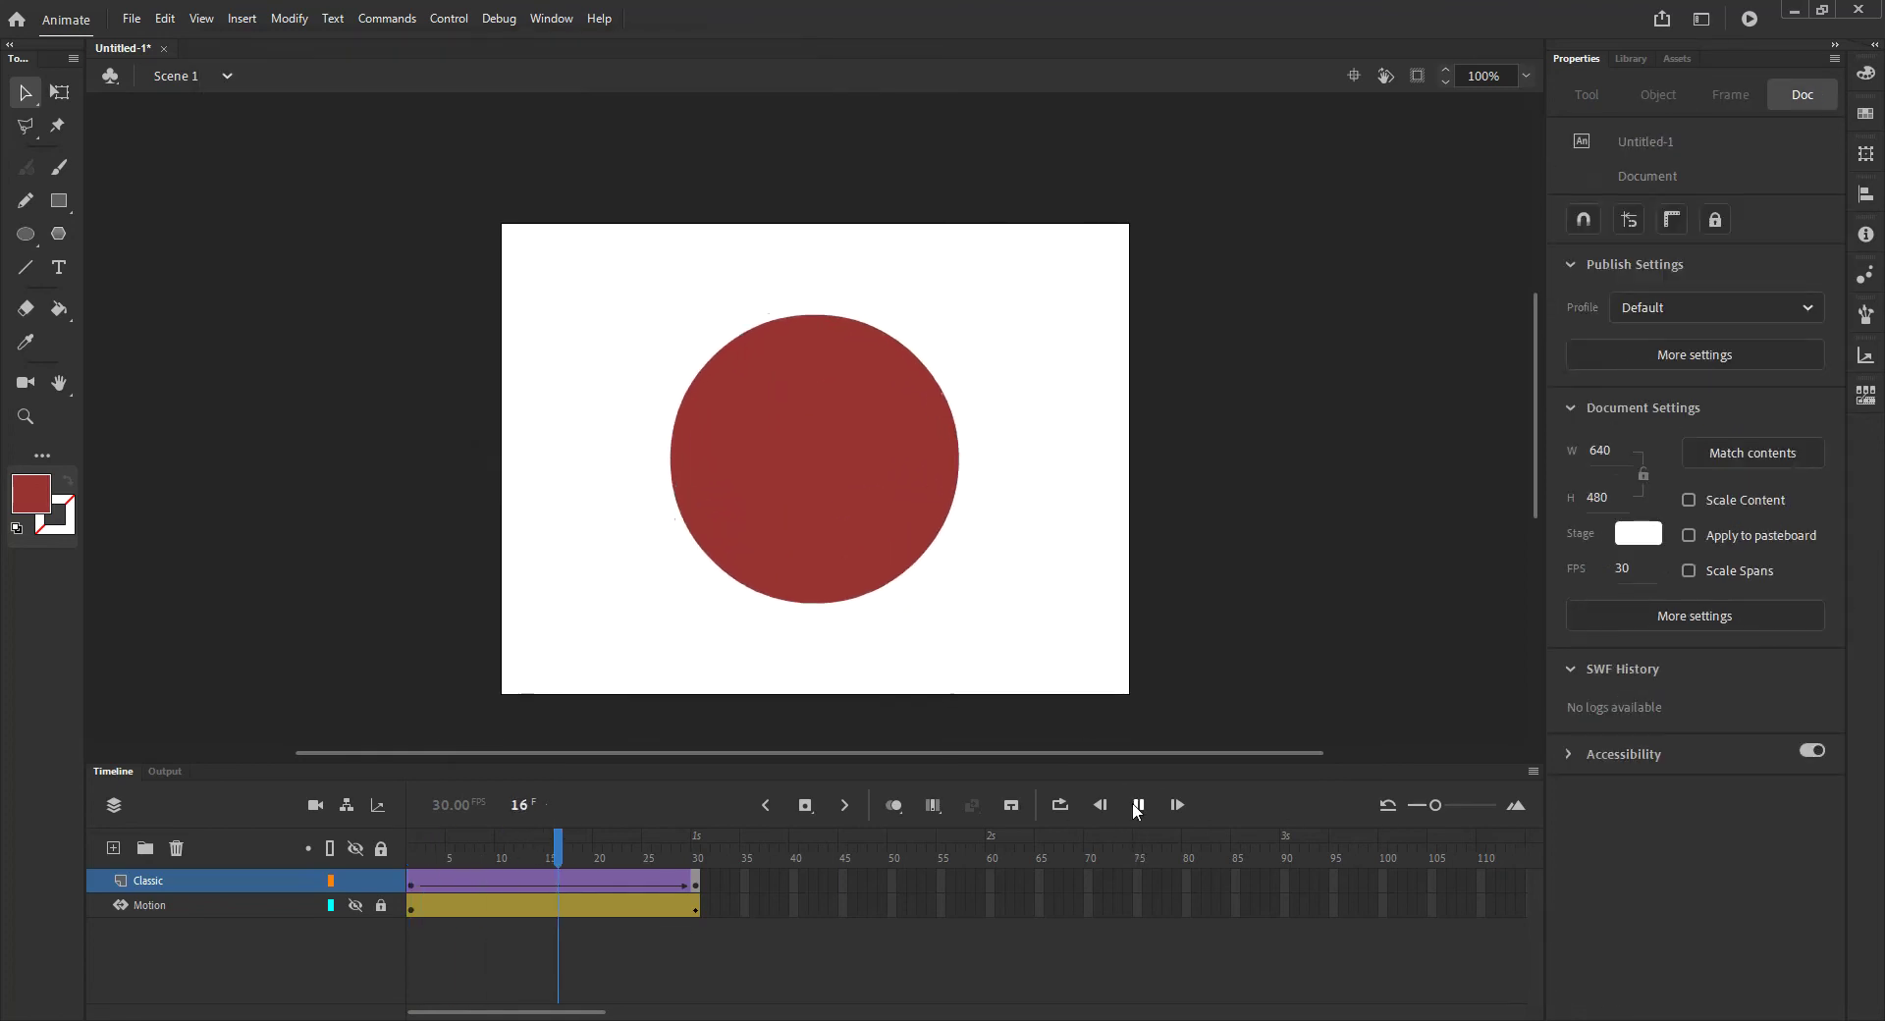
{"action": "left_click", "coordinate": [1138, 807]}
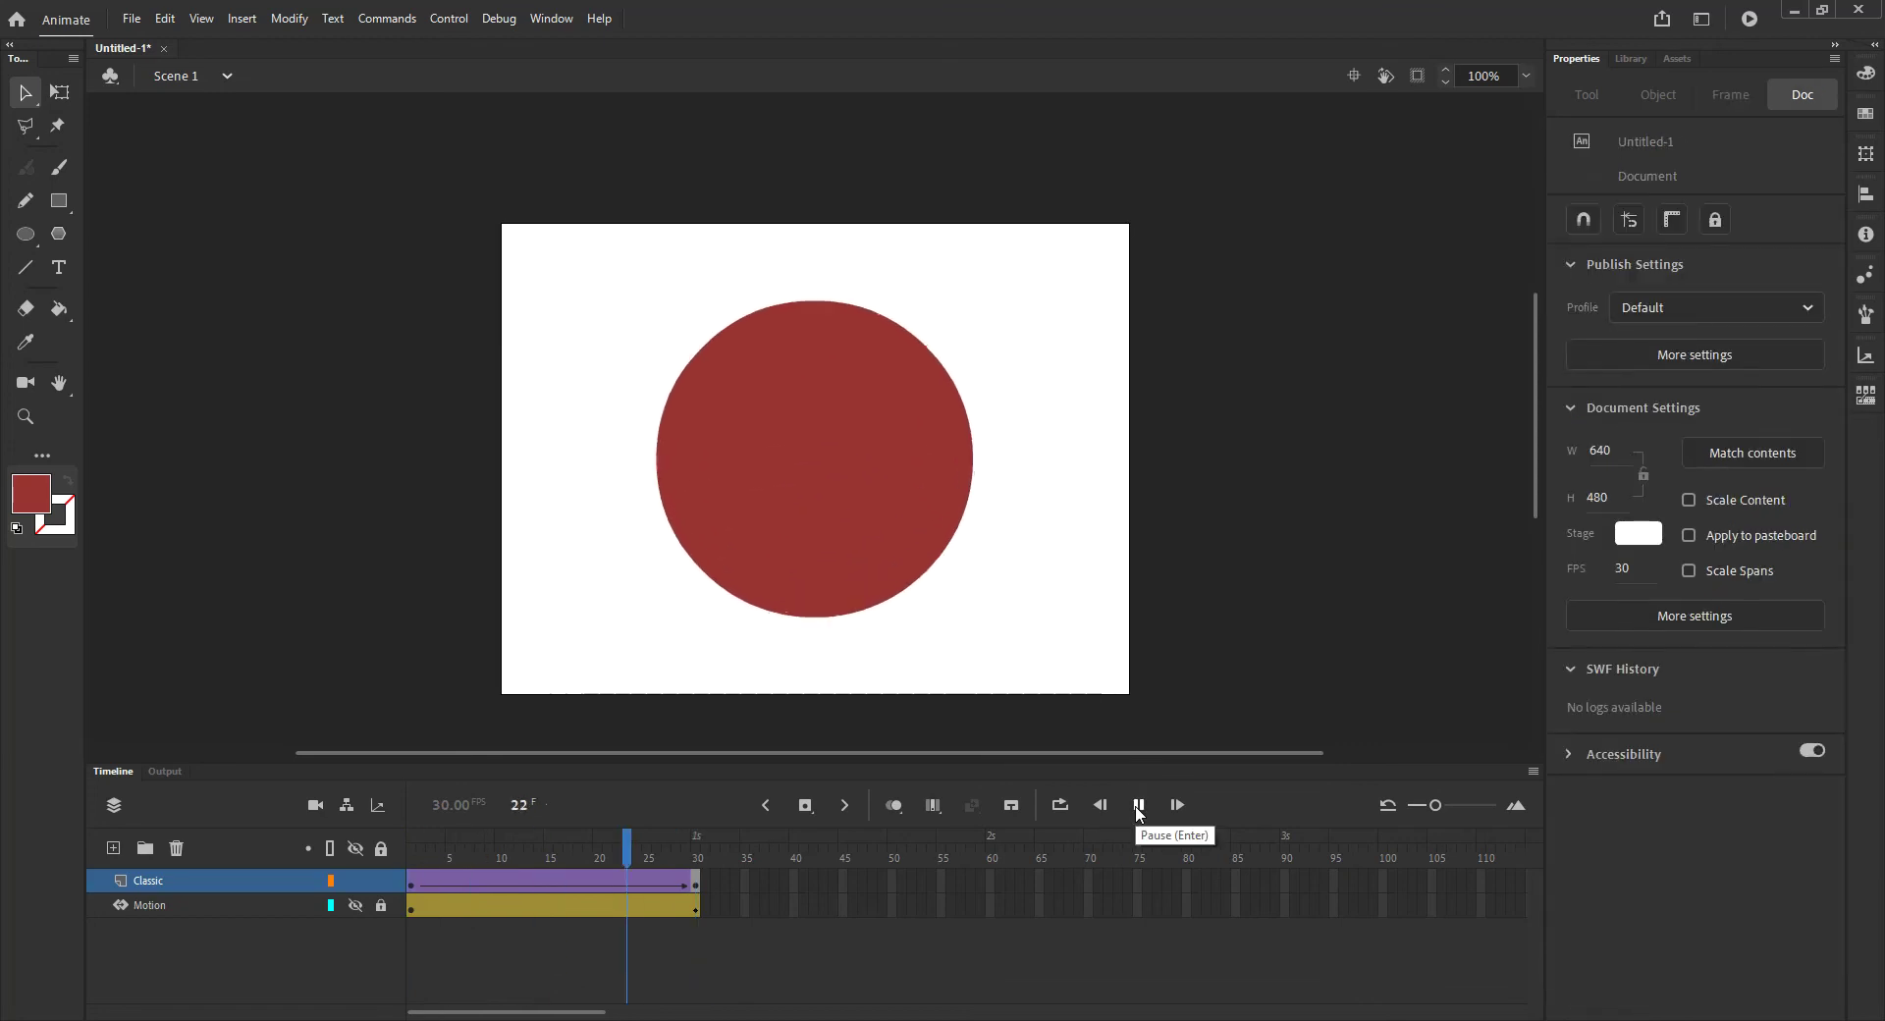
{"action": "left_click", "coordinate": [1138, 807]}
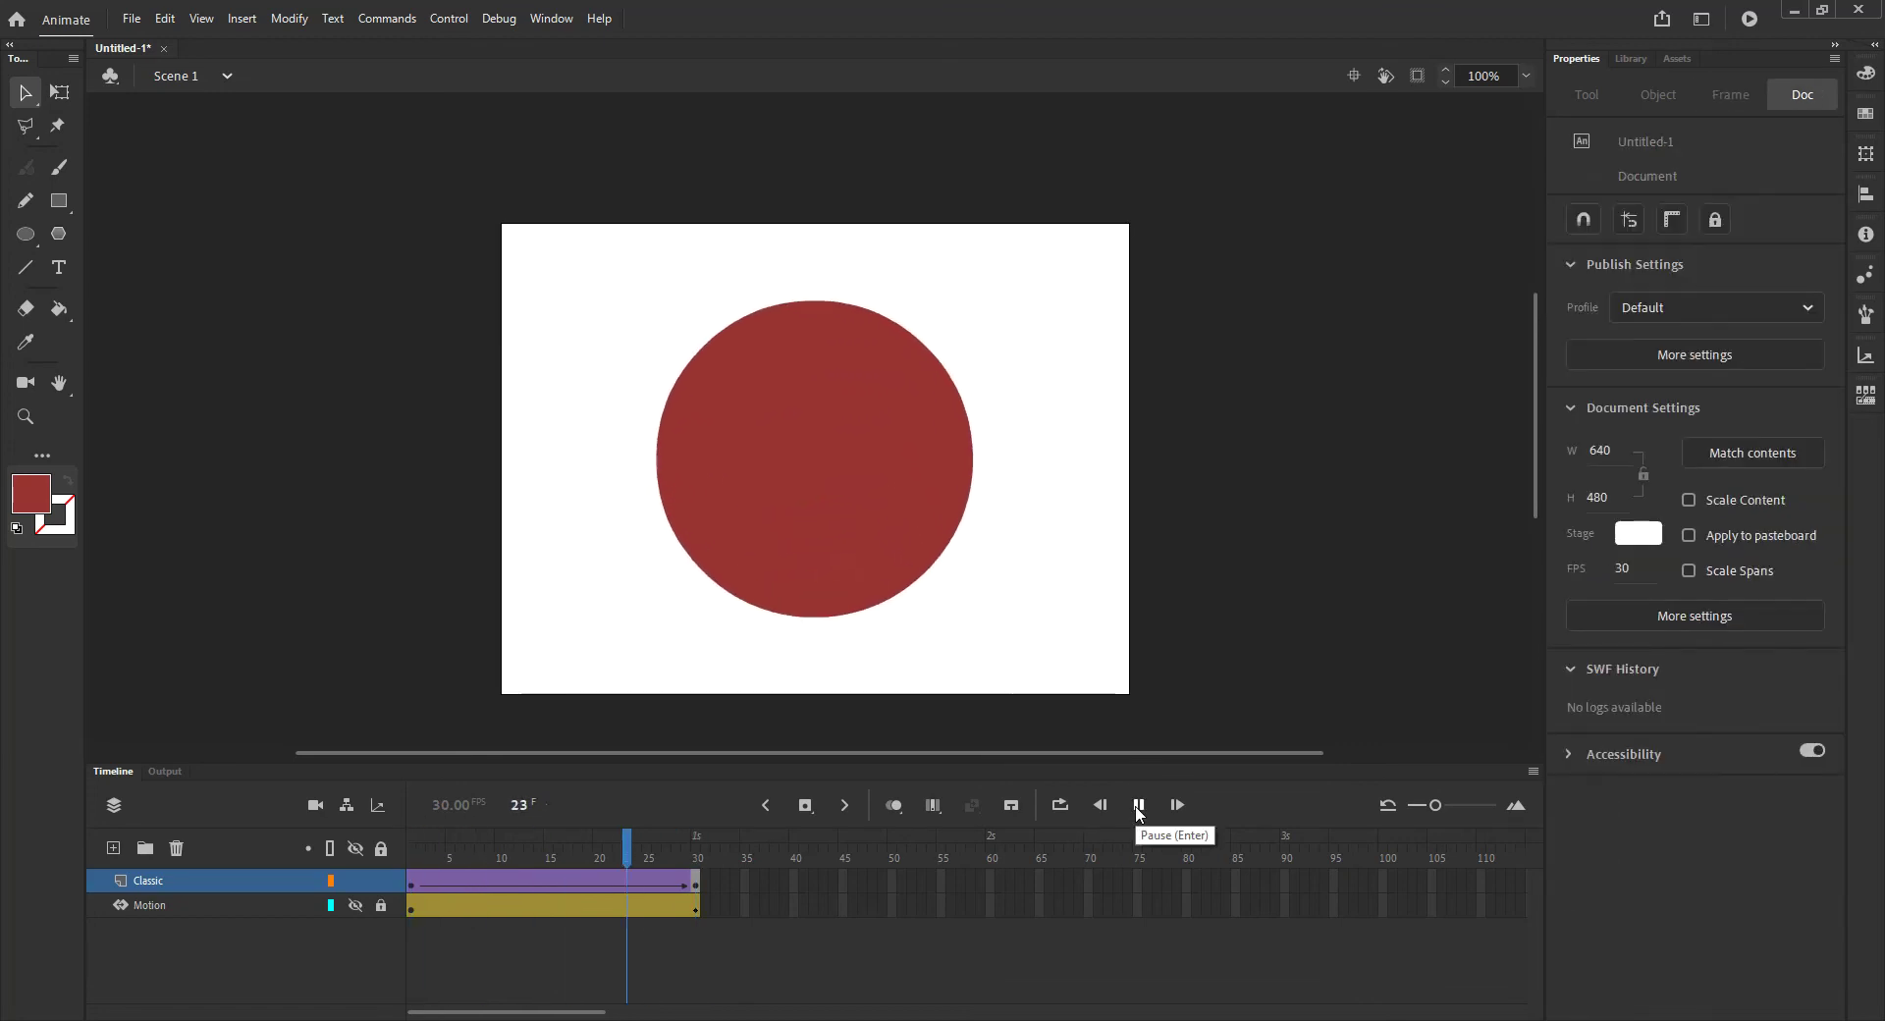